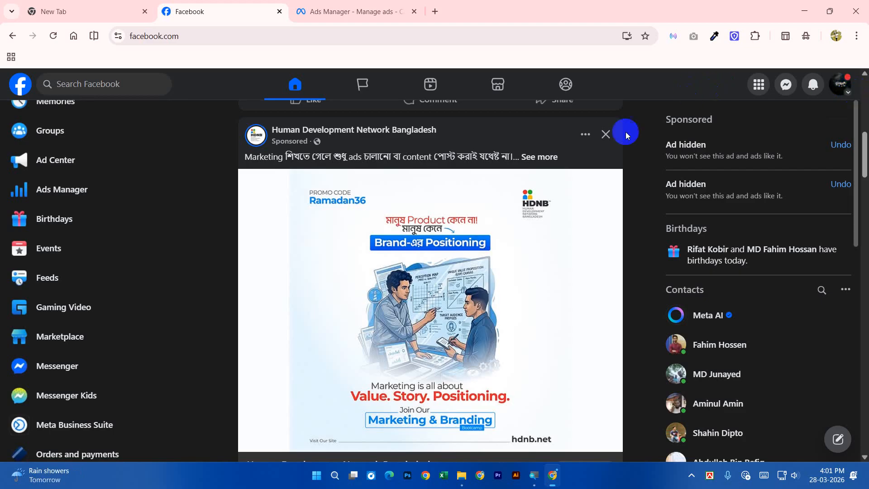
- Expand the full text of the Human Development Network Bangladesh sponsored post and read through it
click(543, 158)
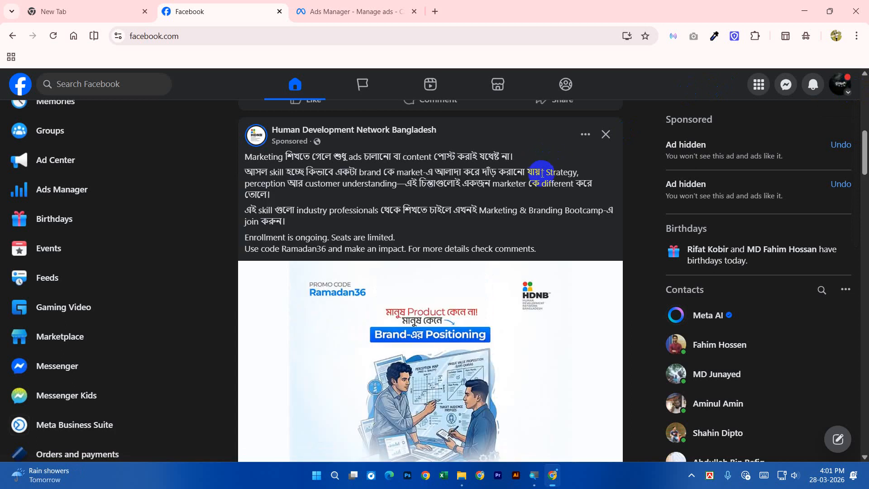
scroll(521, 162, down, 1)
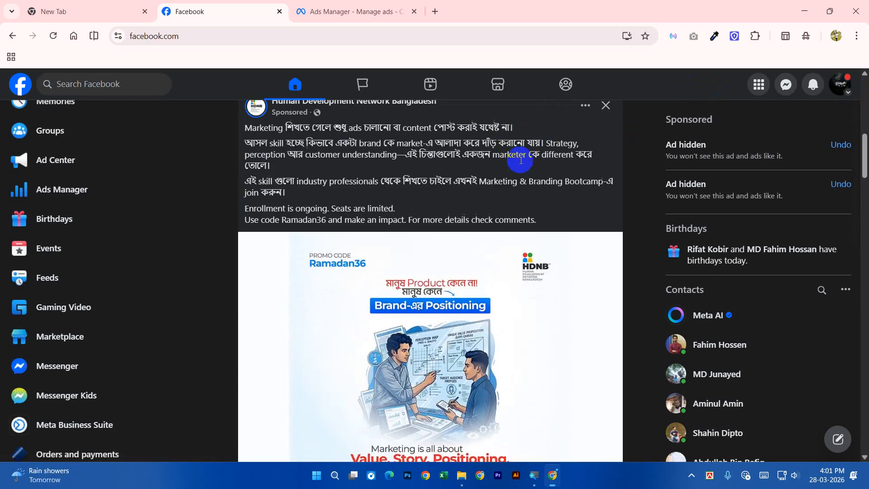
scroll(521, 162, up, 2)
scroll(520, 159, down, 3)
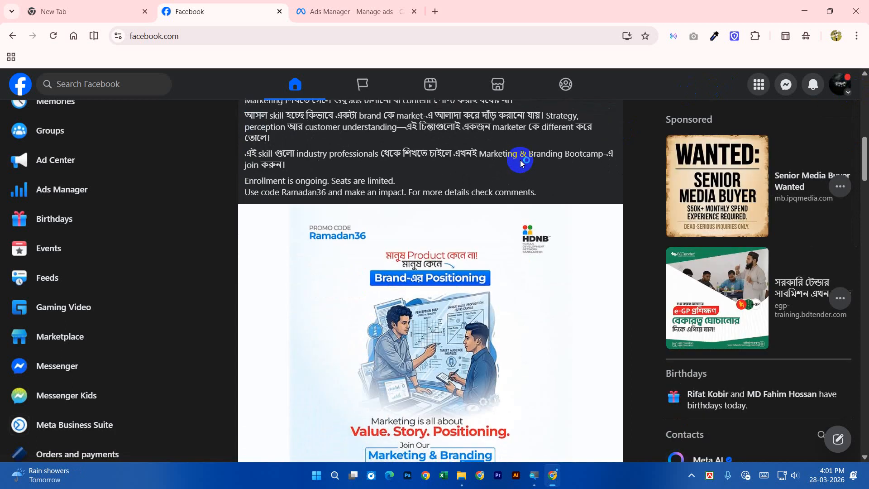
scroll(526, 147, up, 1)
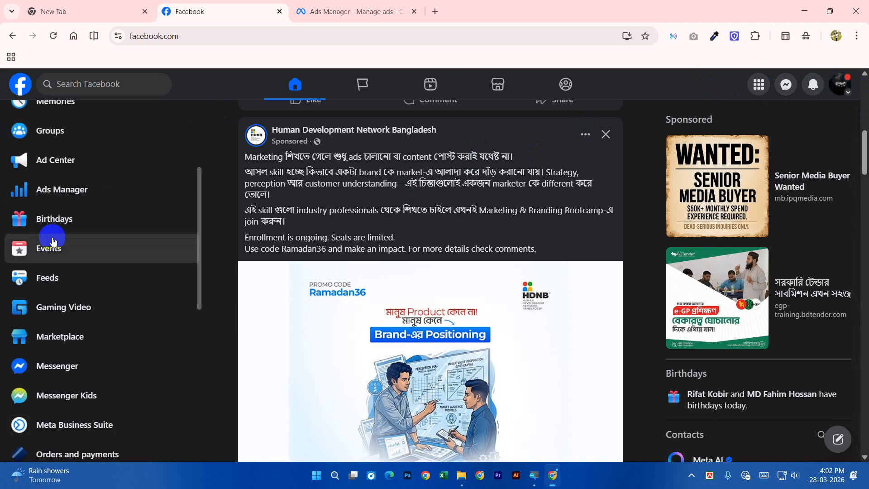
- Open Meta Business Suite from the Facebook home page's shortcuts and bring its page into view
scroll(94, 267, down, 3)
scroll(72, 307, up, 3)
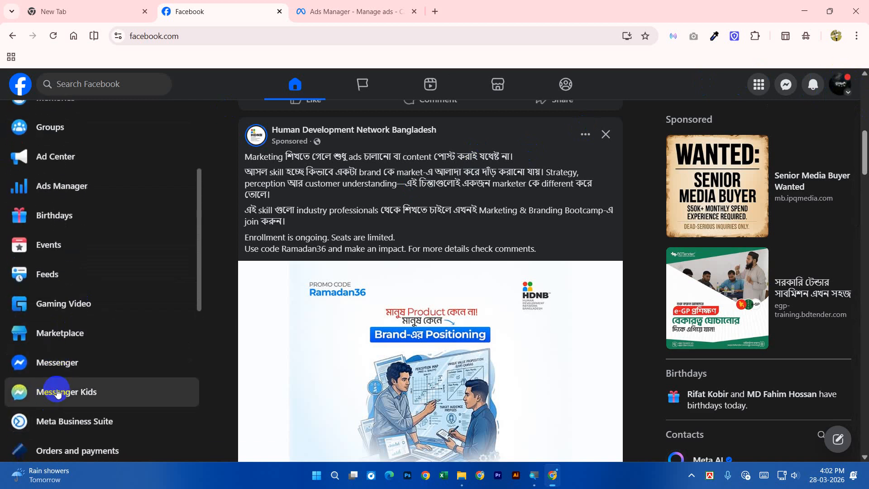
scroll(62, 339, down, 3)
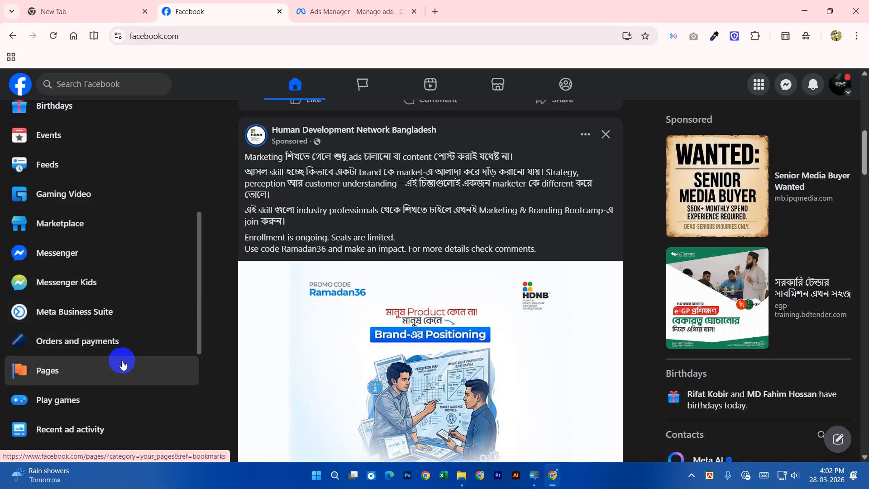
scroll(498, 254, up, 1)
scroll(465, 251, down, 1)
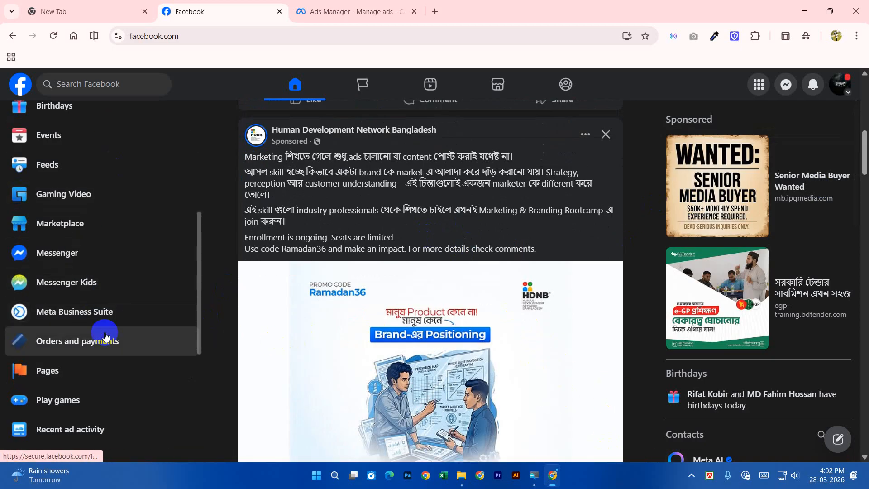
click(66, 318)
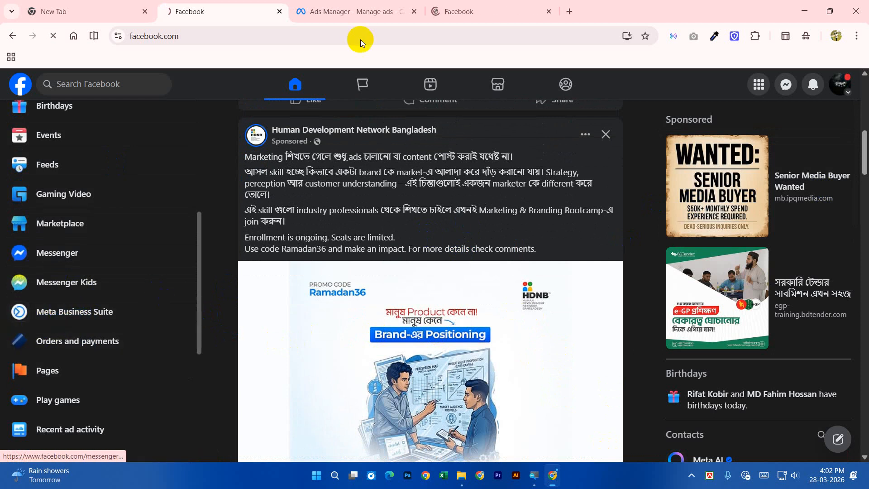
click(451, 16)
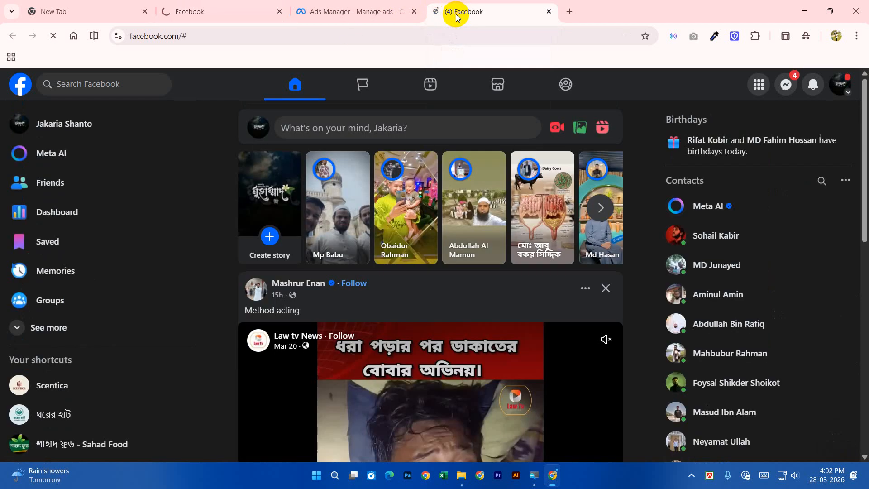
click(213, 11)
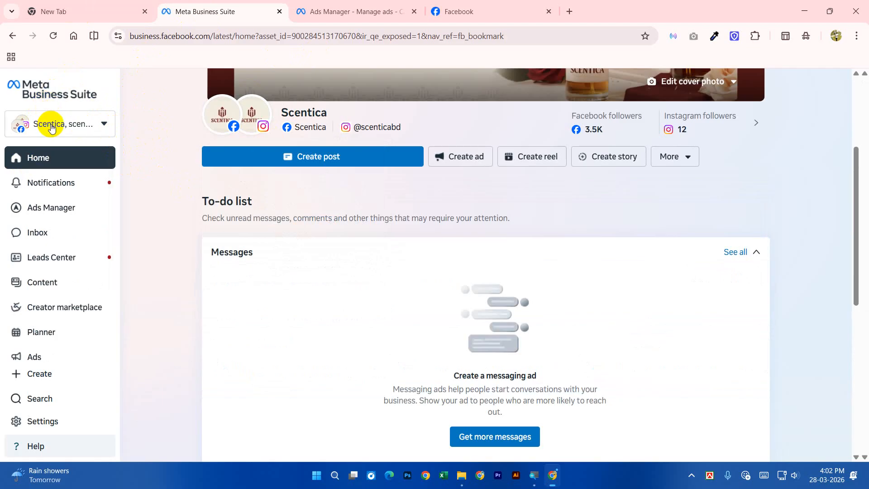
- Look over the Scentica home overview in Meta Business Suite, from the to-do list up to the cover photo
key(ctrl+minus)
key(ctrl+plus)
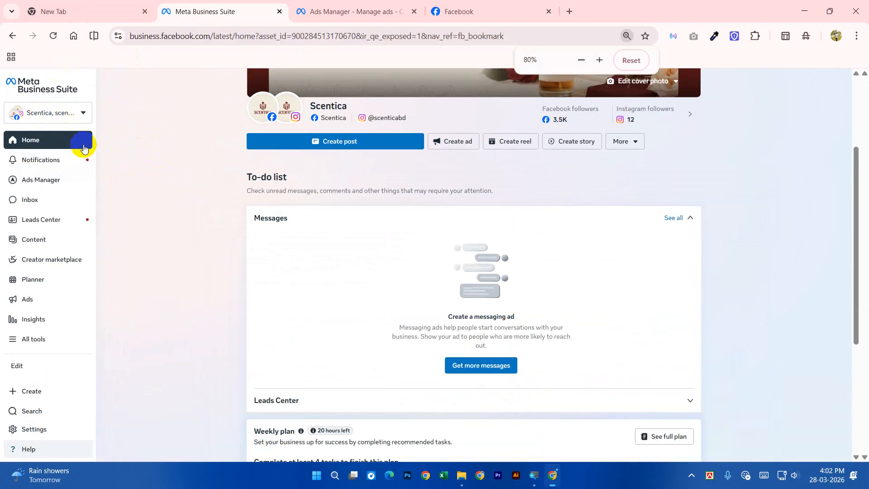
mouse_move(311, 129)
scroll(728, 270, up, 4)
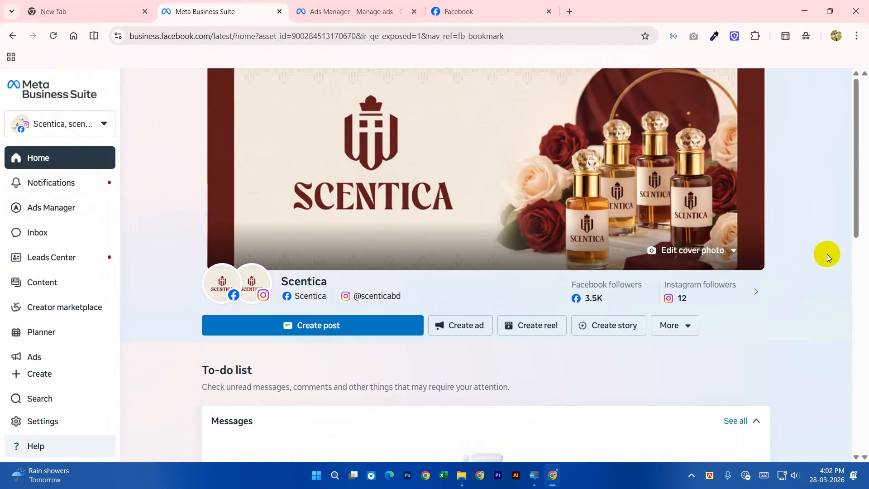
drag(855, 178, 855, 138)
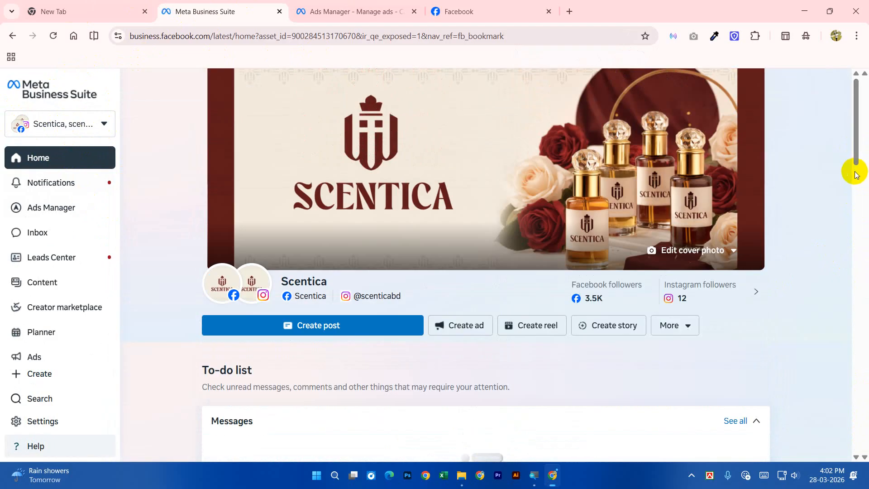
- Search Google for "CRM" in a new browser tab and look through the results
click(577, 19)
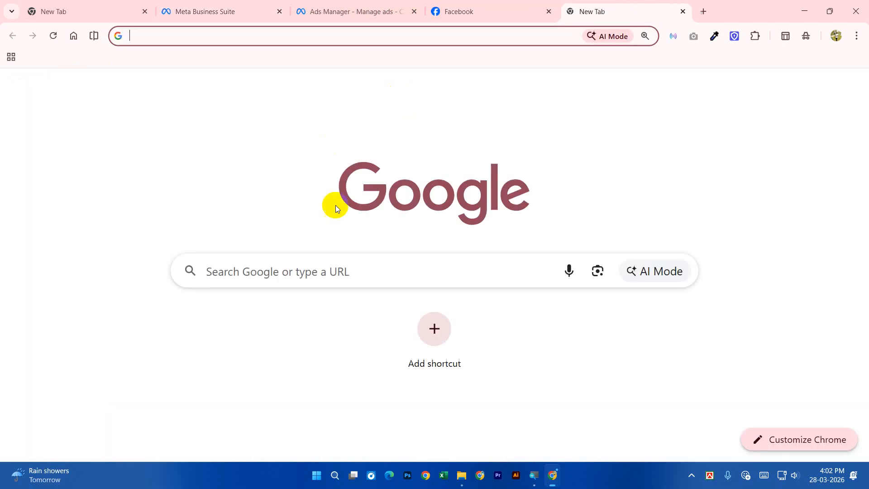
click(344, 282)
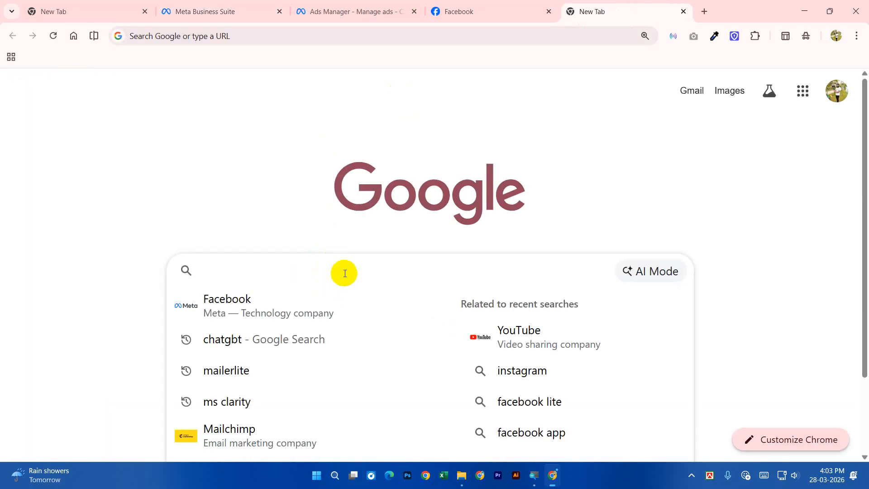
text(CRM)
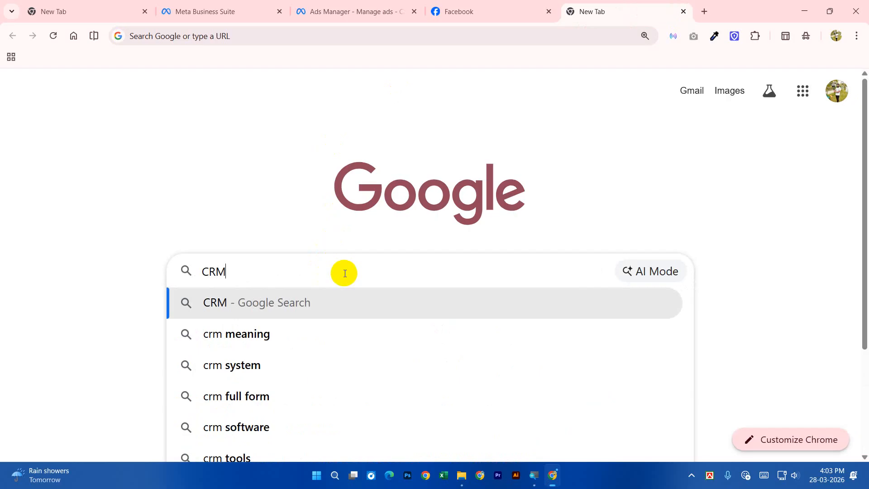
key(Return)
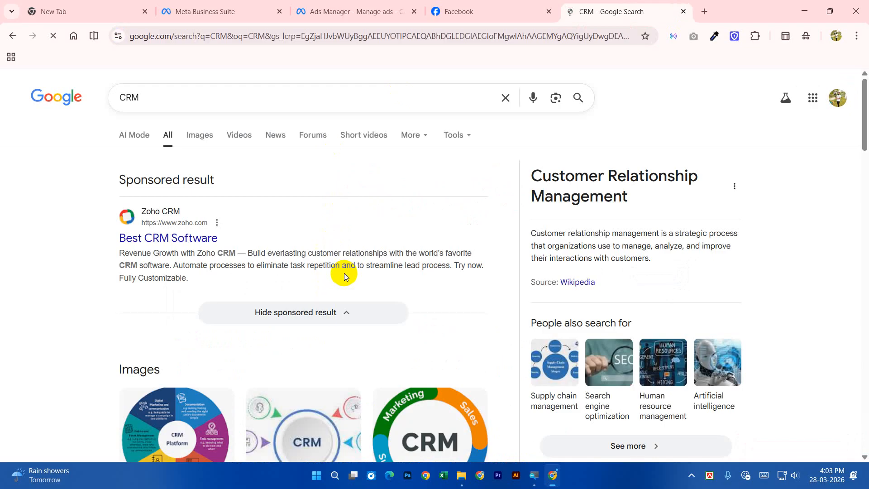
scroll(243, 267, down, 5)
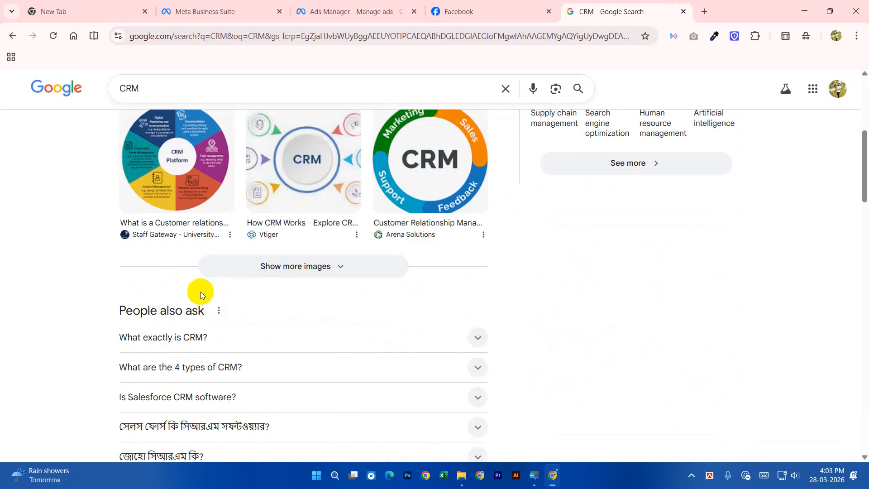
scroll(277, 188, down, 3)
scroll(235, 190, up, 4)
- Search for "crm full form", look at its image results, and return to the general web results
click(208, 89)
text(f)
click(144, 113)
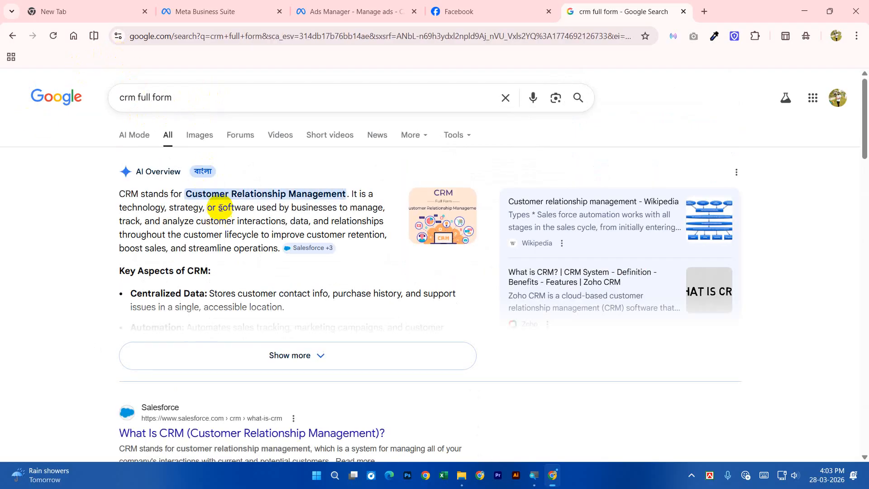
click(189, 137)
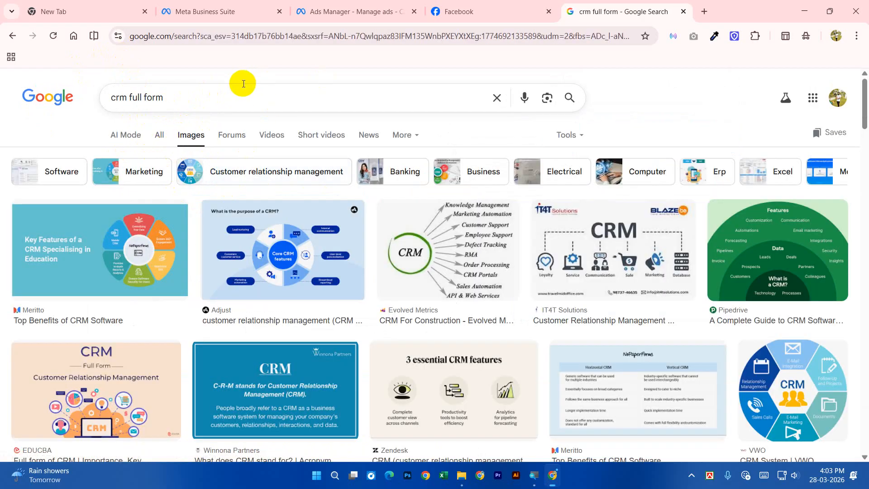
click(203, 97)
drag(204, 97, 130, 105)
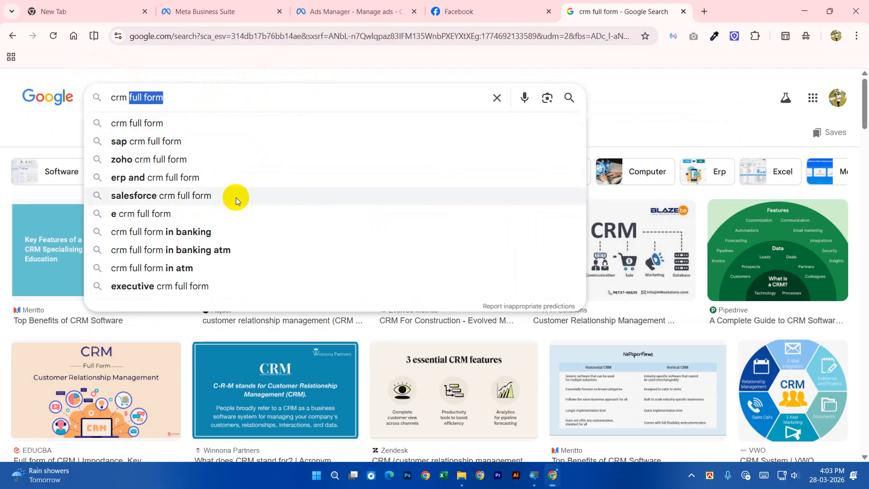
click(13, 36)
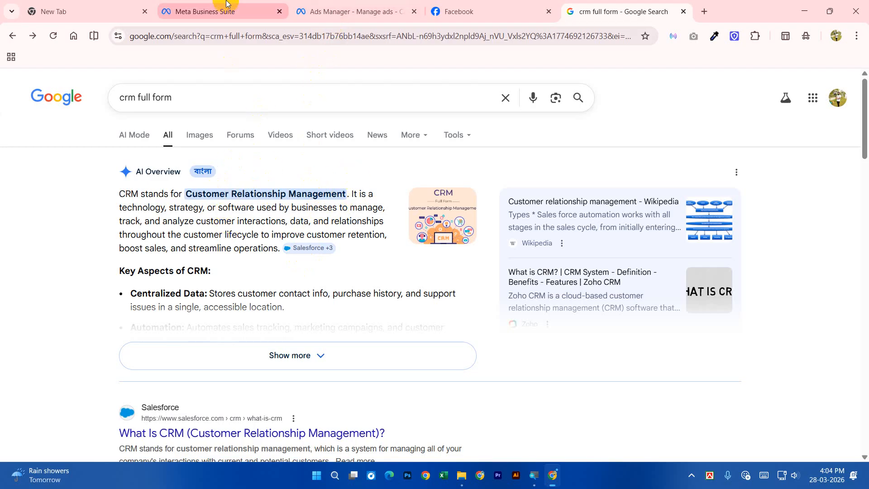
- Switch back to the Meta Business Suite page and open the list for switching between business assets
click(205, 3)
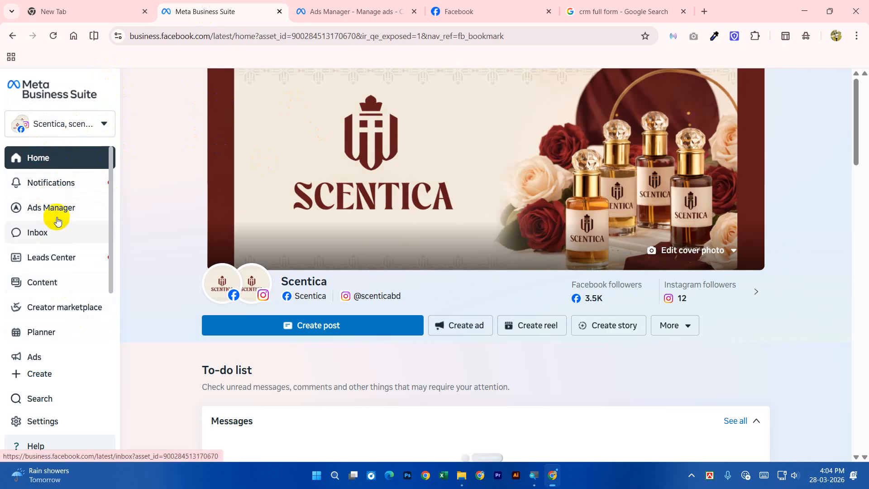
key(ctrl+minus)
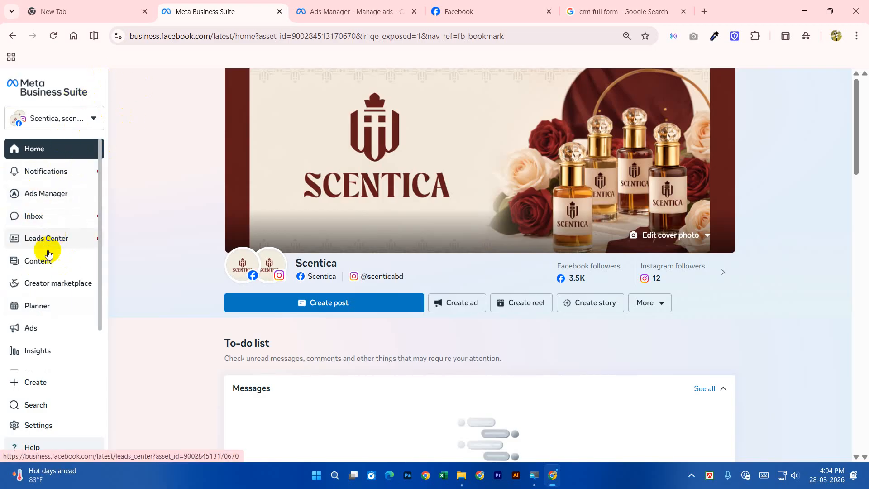
scroll(54, 281, down, 1)
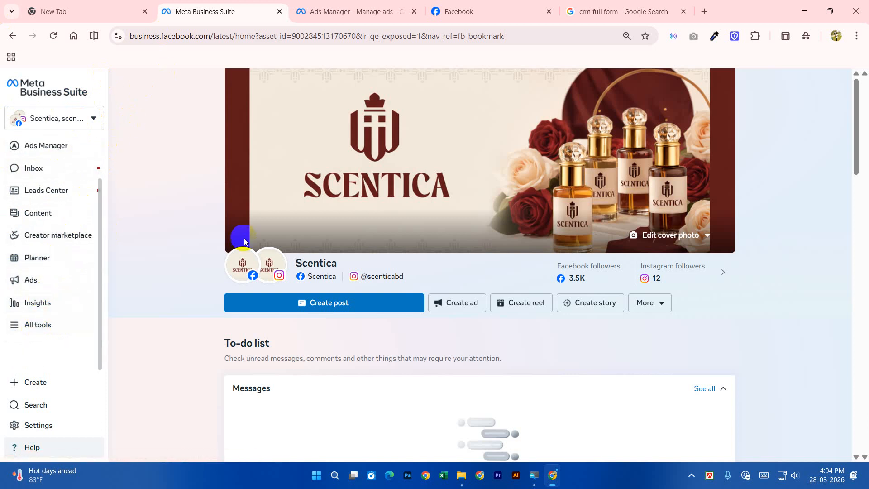
mouse_move(271, 256)
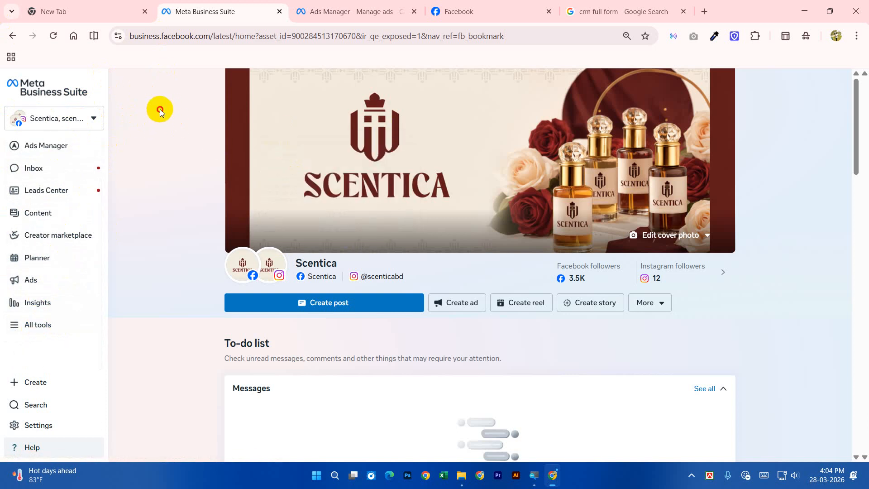
click(94, 117)
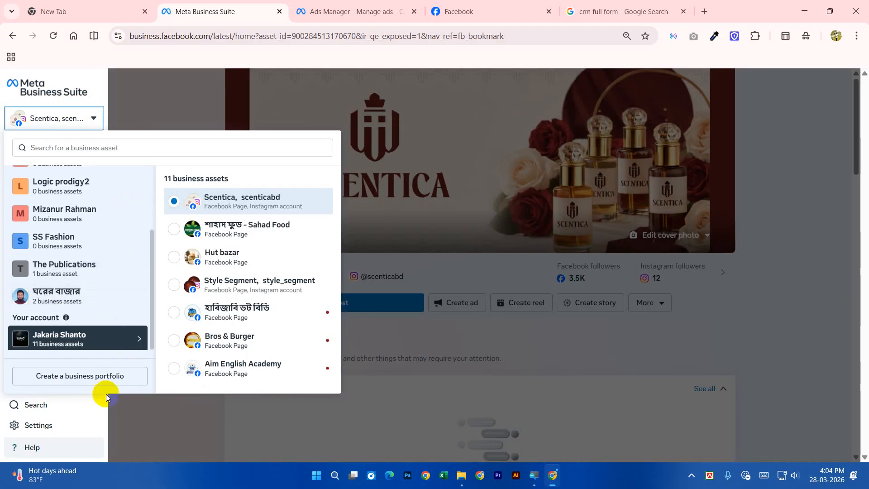
- Review the business portfolios list and highlight its "Business portfolios" heading
scroll(64, 272, up, 3)
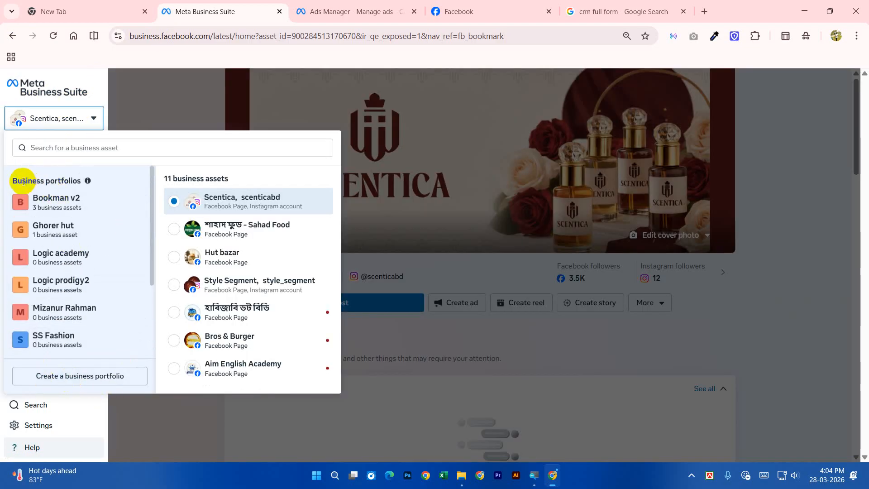
mouse_move(17, 180)
mouse_down()
mouse_move(79, 181)
mouse_move(10, 182)
mouse_up()
click(84, 179)
click(52, 180)
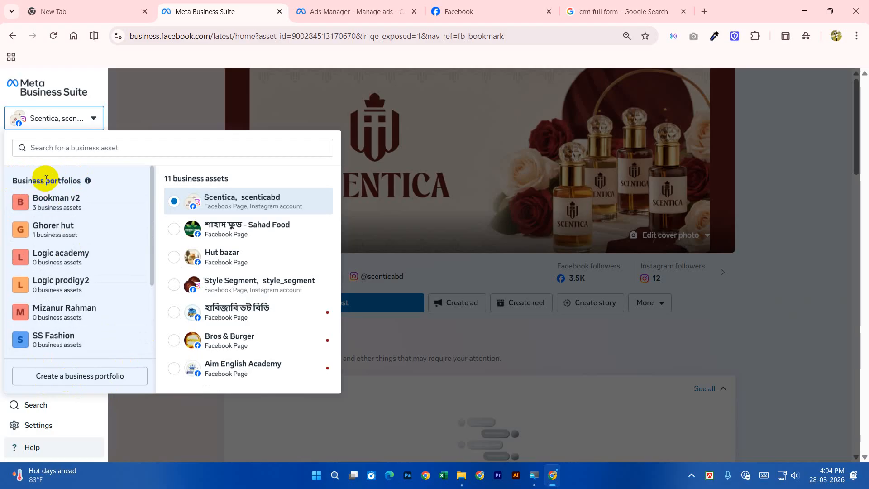
drag(12, 181, 79, 178)
click(38, 179)
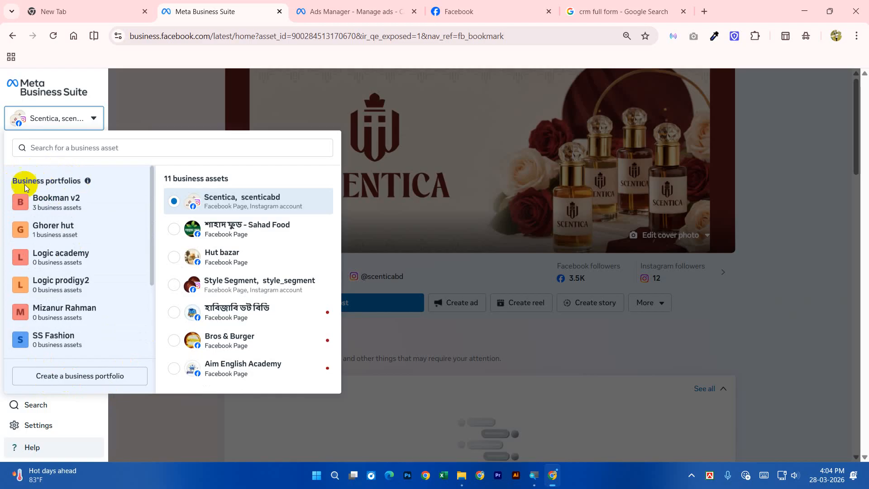
drag(13, 180, 86, 179)
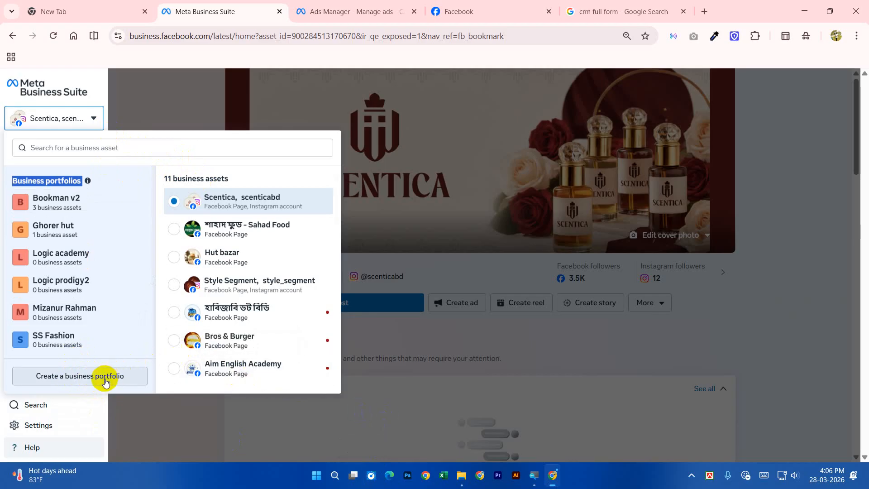
- Examine the personal account's business assets, highlighting their heading, and compare them with the business portfolios
scroll(87, 284, down, 2)
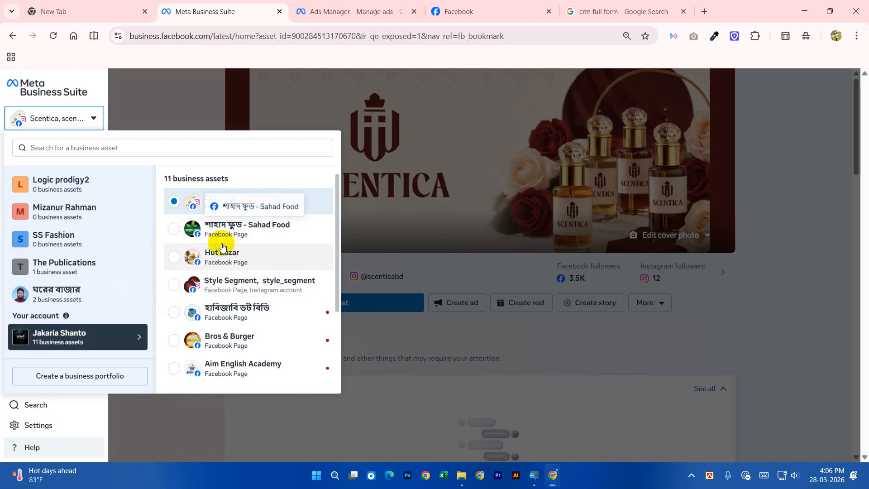
drag(173, 178, 228, 179)
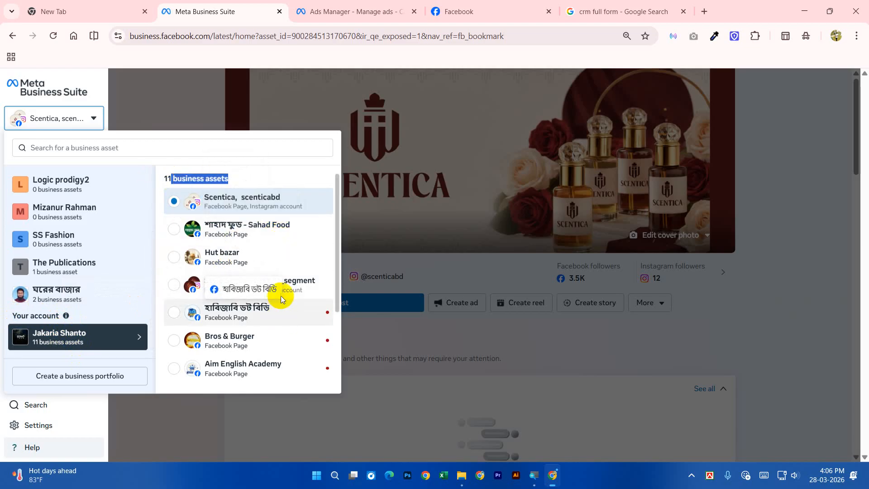
scroll(78, 248, up, 3)
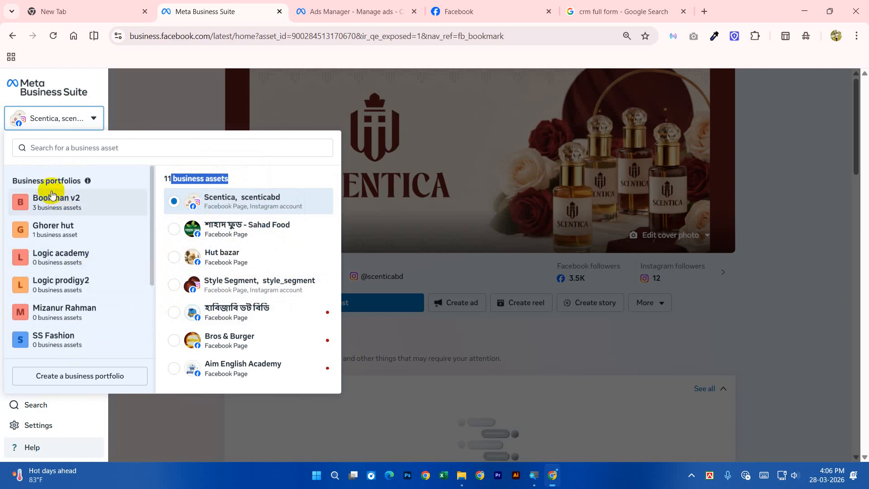
drag(46, 180, 100, 185)
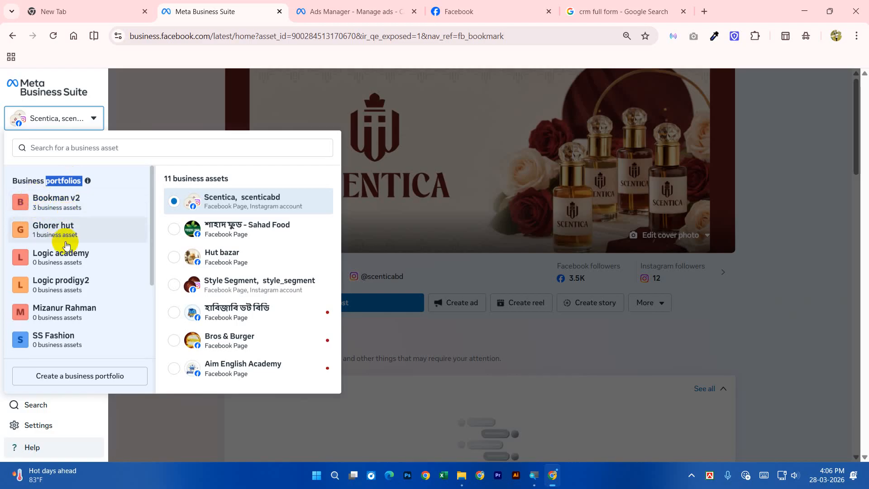
- Open the form for creating a business portfolio, go through its portfolio name, contact name and business email fields, and close it without creating anything
scroll(72, 255, down, 1)
scroll(75, 269, up, 1)
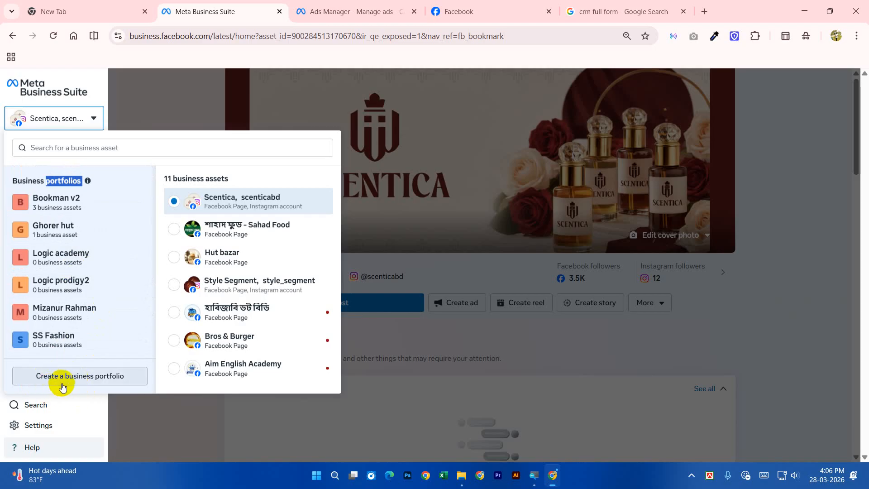
click(80, 379)
click(310, 186)
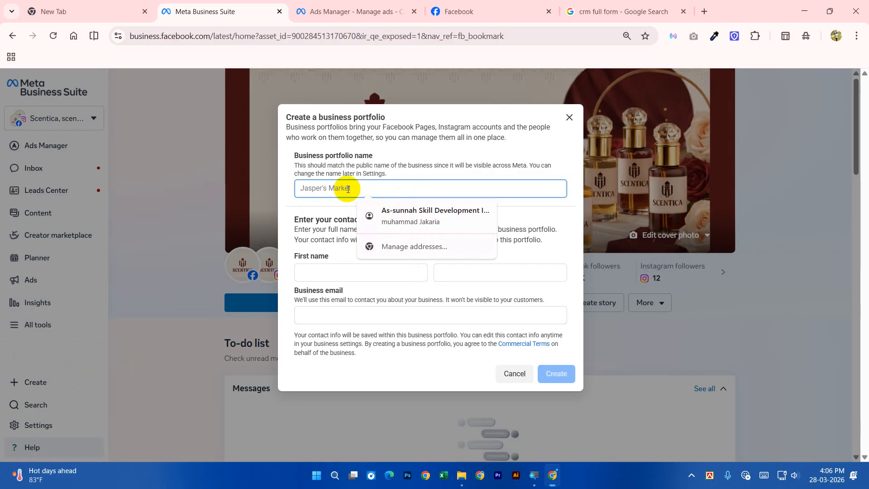
click(304, 272)
click(452, 274)
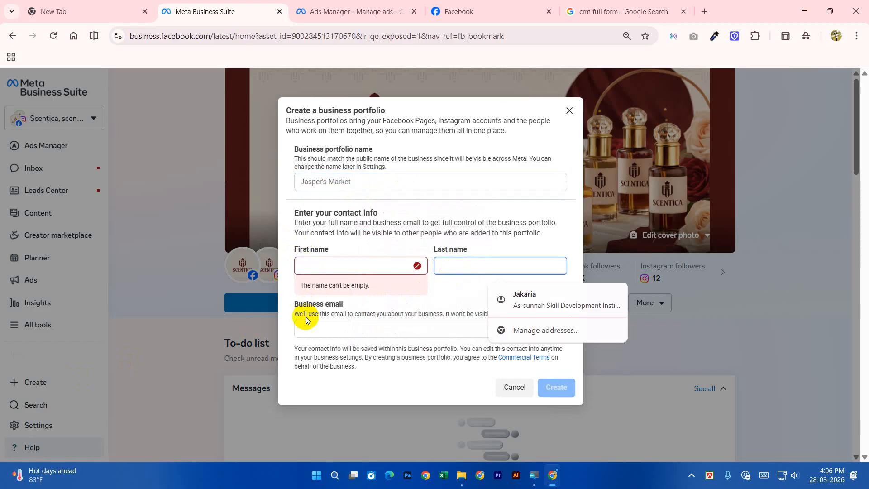
click(320, 381)
click(346, 328)
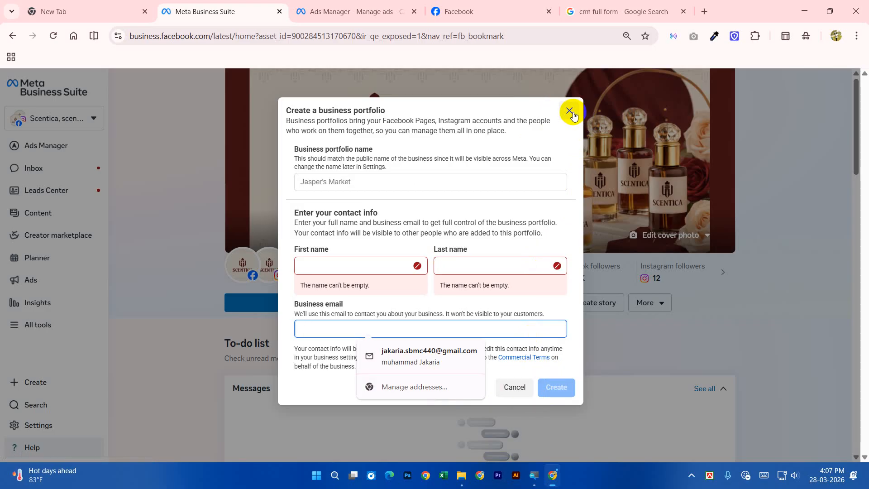
click(570, 112)
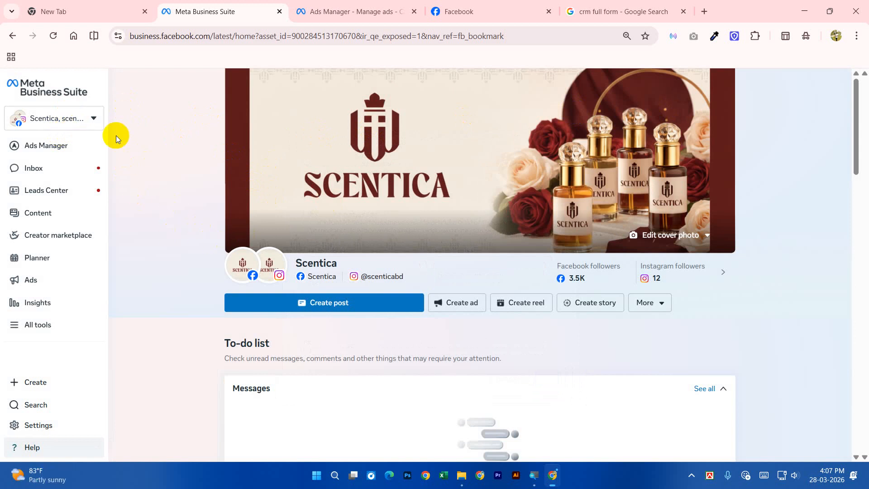
- Select the Logic academy portfolio in the business asset switcher and open its settings
click(55, 119)
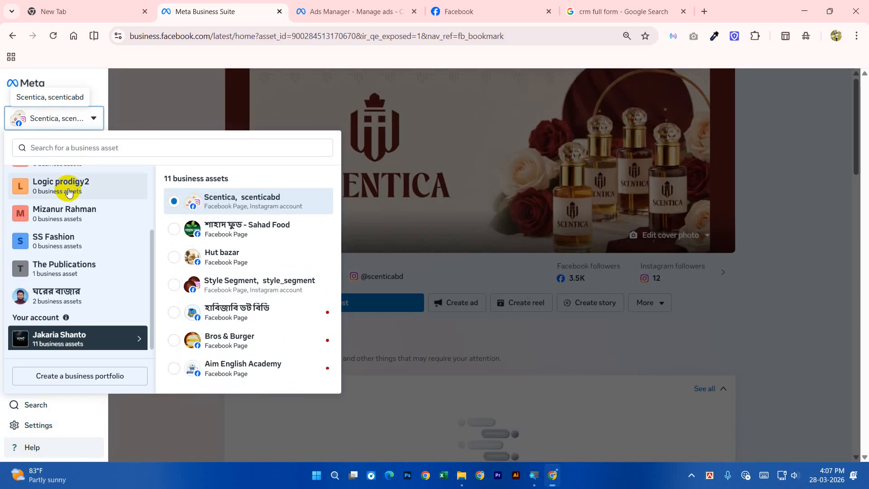
scroll(66, 208, up, 2)
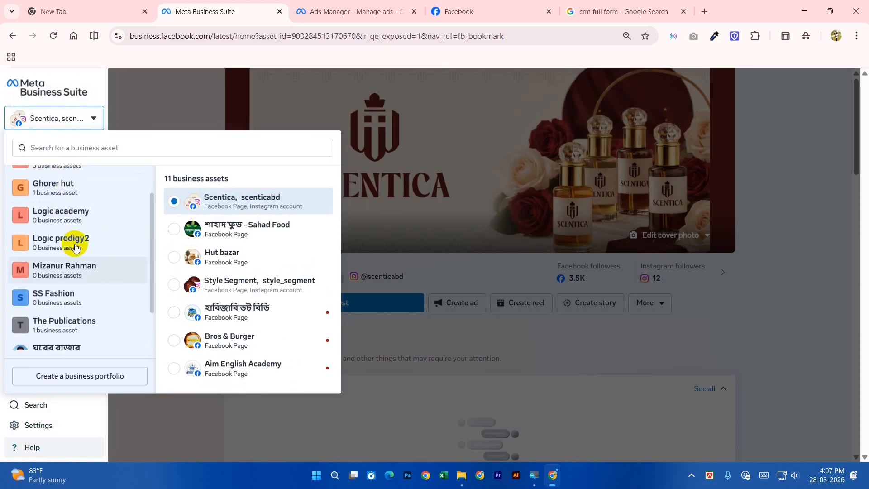
click(76, 220)
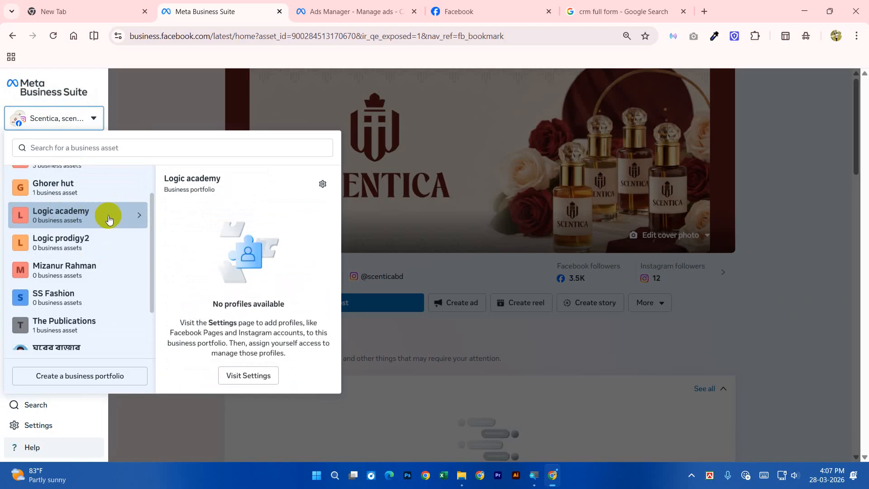
scroll(36, 217, up, 1)
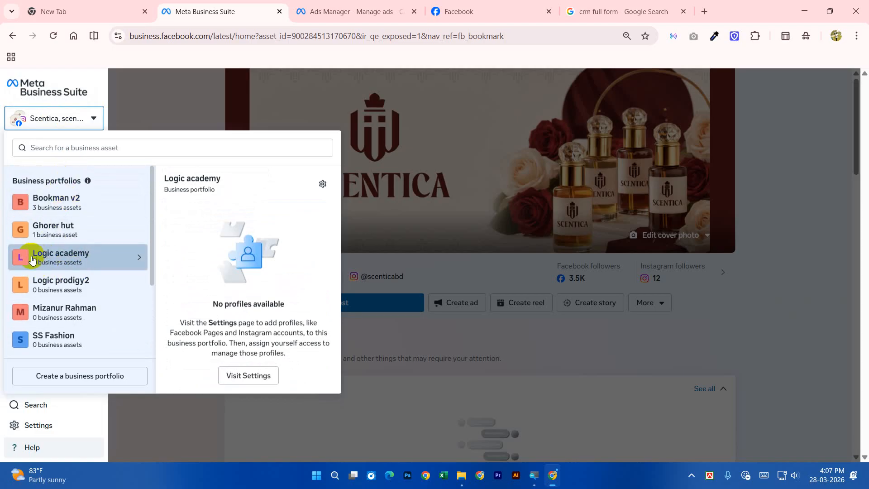
click(323, 185)
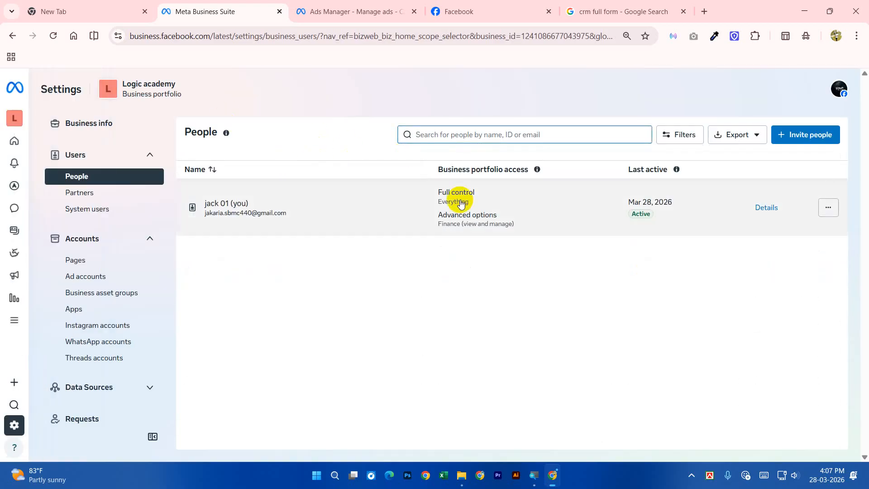
- View Logic academy's ad accounts in the settings, then collapse the Users and Accounts groups
click(108, 160)
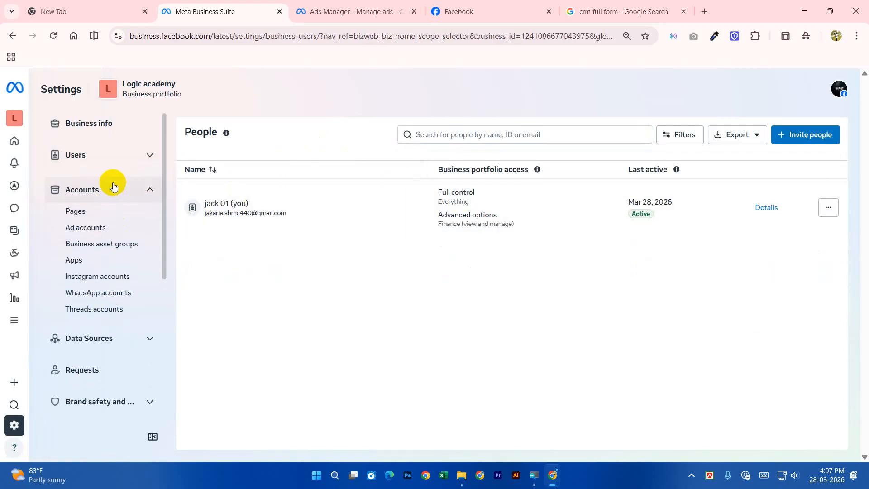
click(113, 186)
click(90, 226)
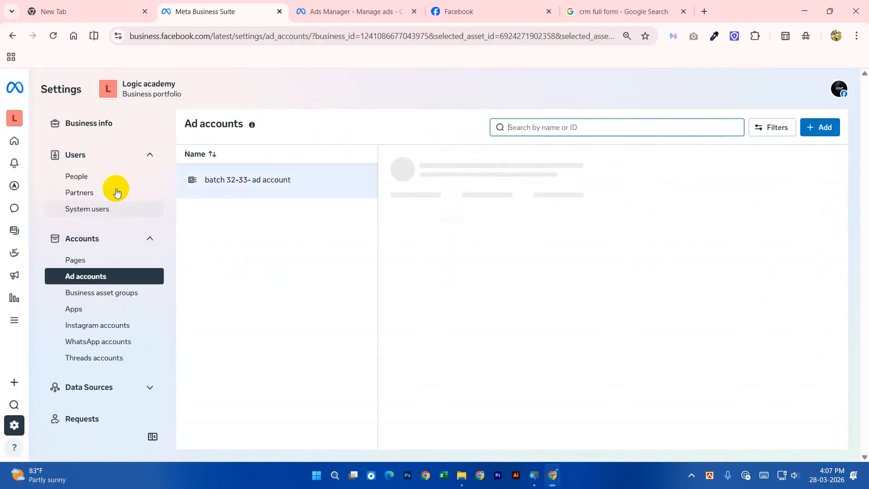
click(101, 153)
click(95, 188)
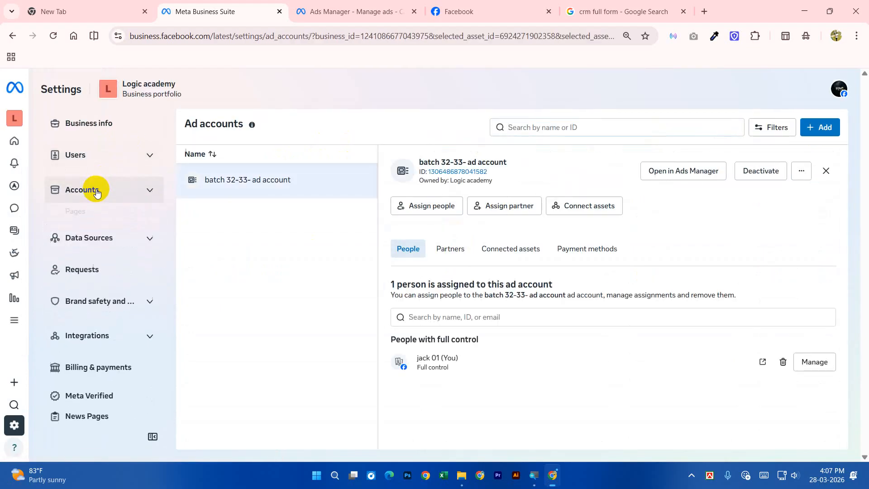
- Open Logic academy's business info and highlight its business portfolio ID
click(96, 128)
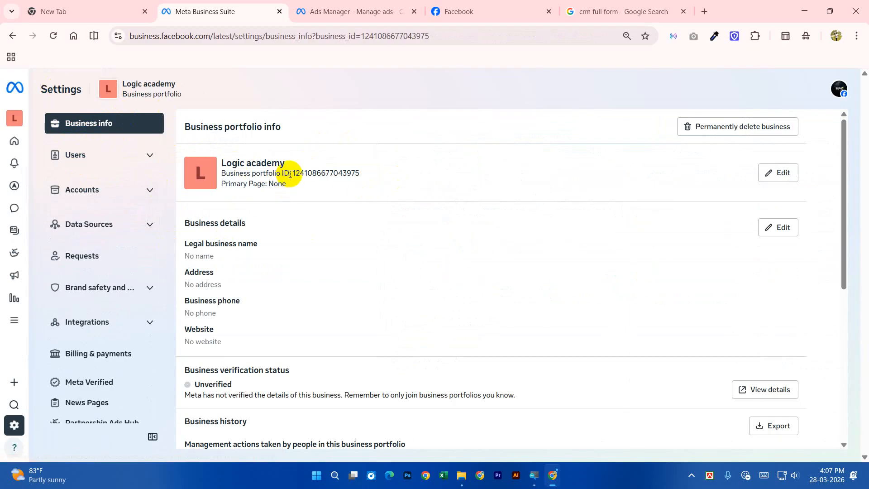
drag(256, 173, 291, 170)
click(356, 168)
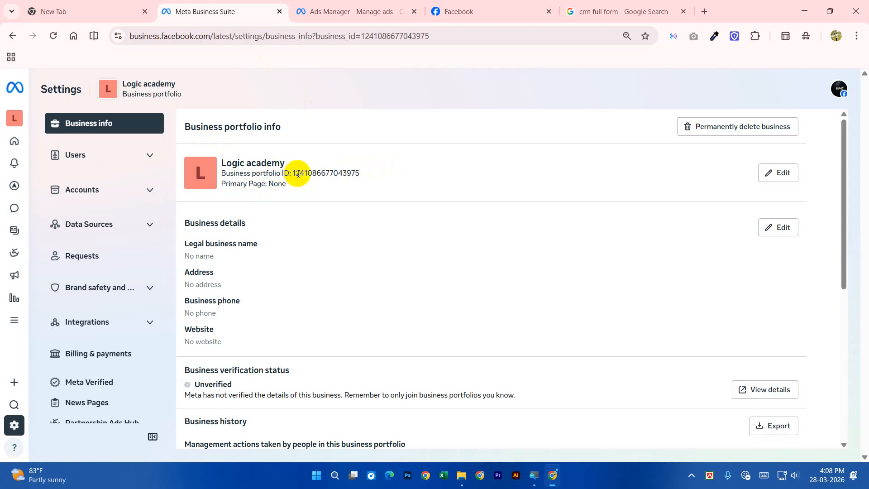
mouse_move(292, 172)
mouse_down()
mouse_move(361, 171)
mouse_move(281, 175)
mouse_up()
- Expand the Users group to look over its entries, collapse it again and clear the text highlight
click(112, 149)
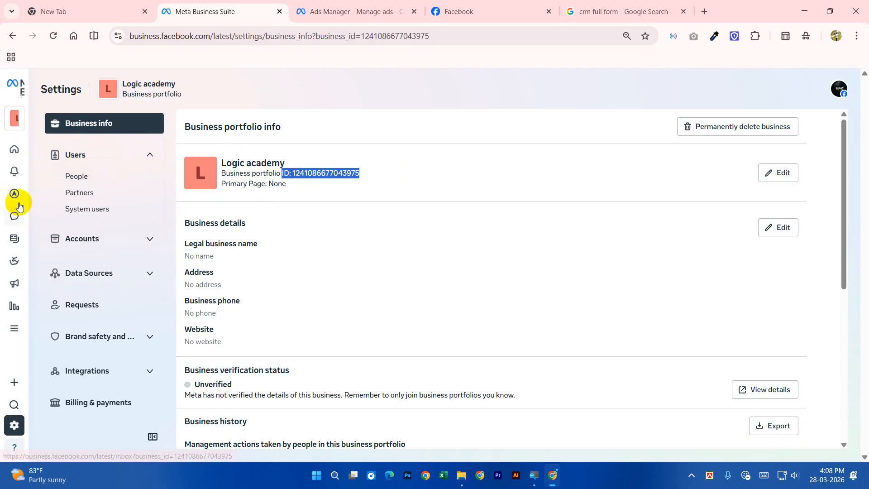
click(113, 156)
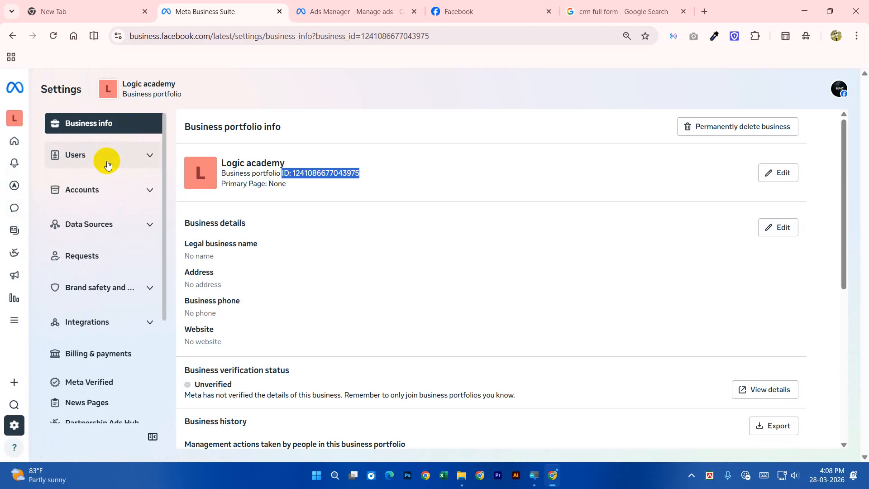
click(121, 159)
click(127, 161)
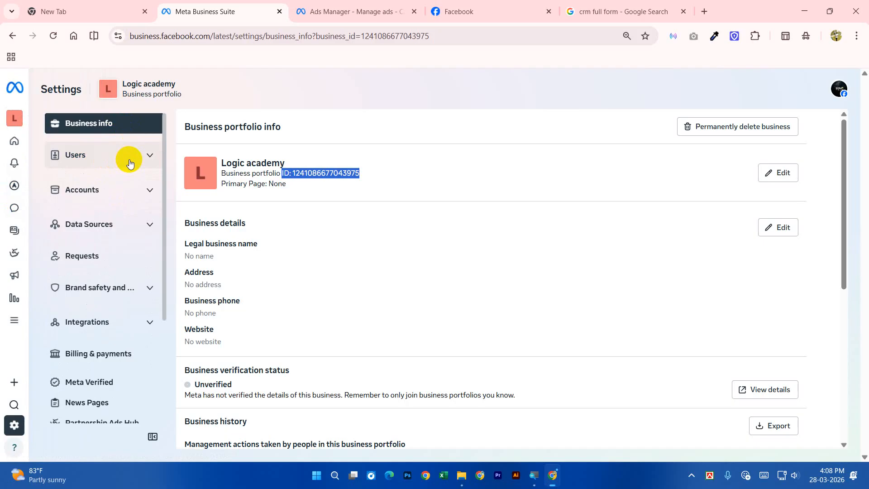
click(388, 169)
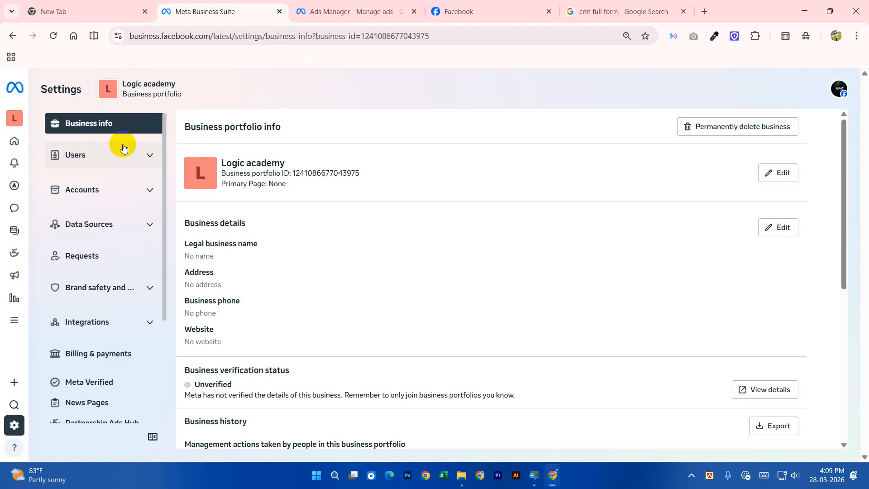
- Examine the portfolio's ad account details, then open the list of people with access to the portfolio
click(79, 195)
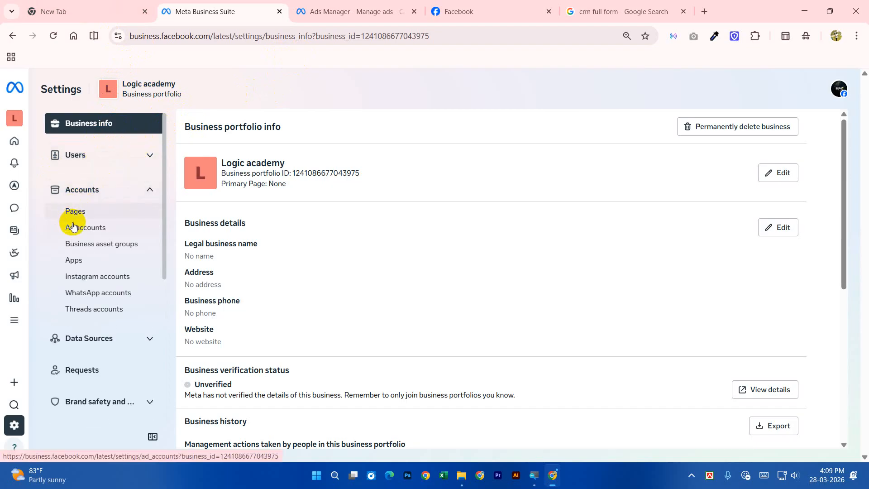
click(90, 230)
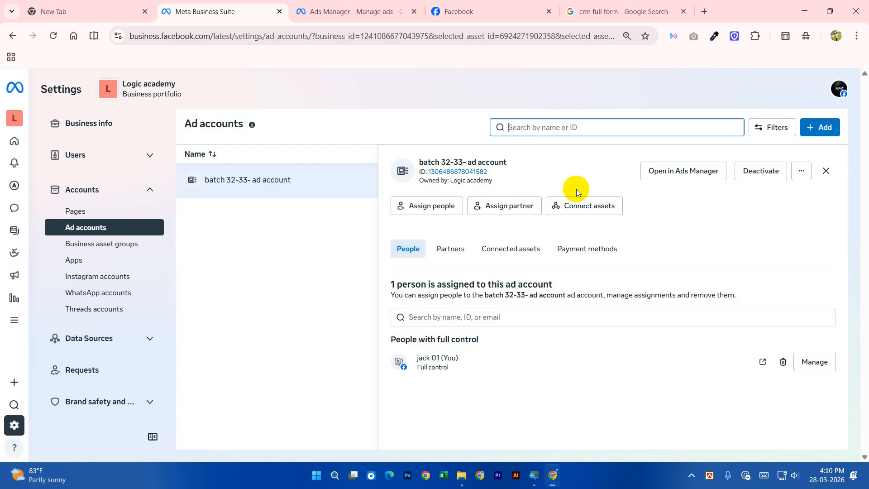
click(79, 155)
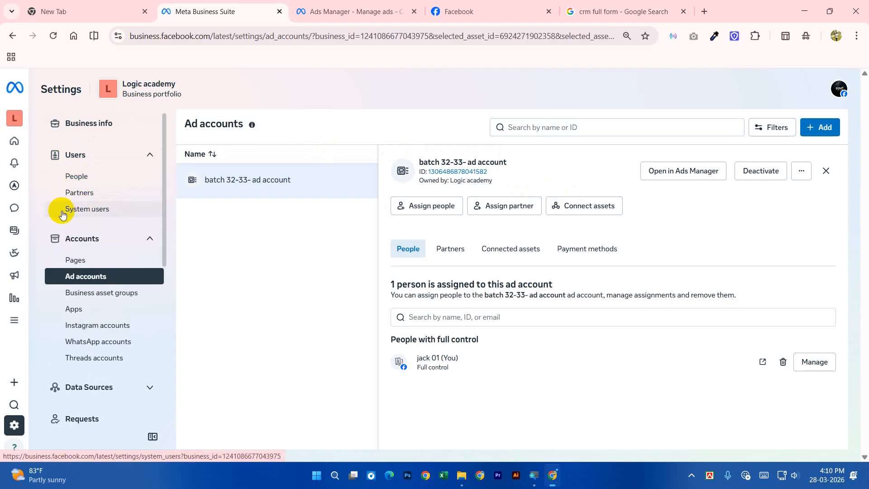
click(83, 180)
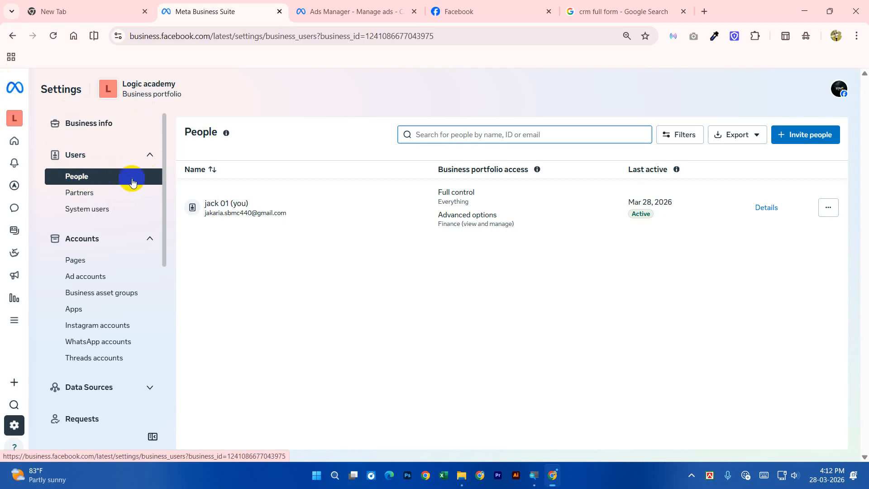
- Try to switch to another business portfolio, then go back to Logic academy's people list
mouse_move(14, 153)
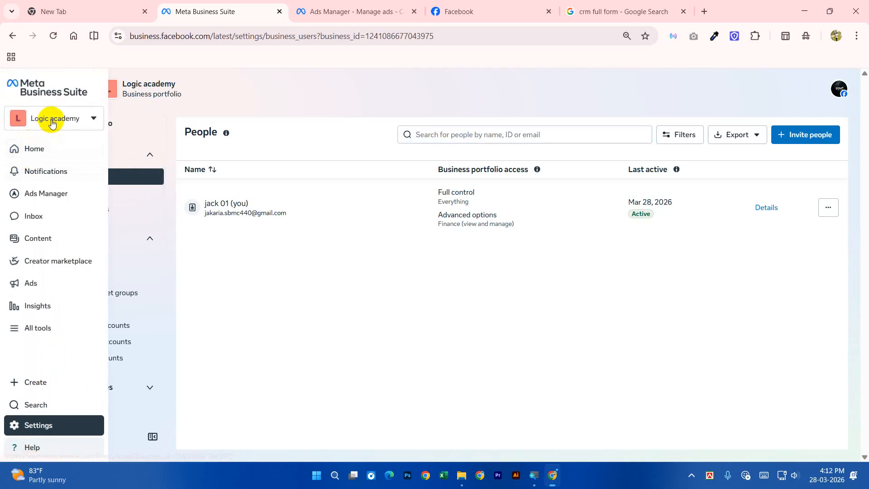
click(55, 118)
click(85, 242)
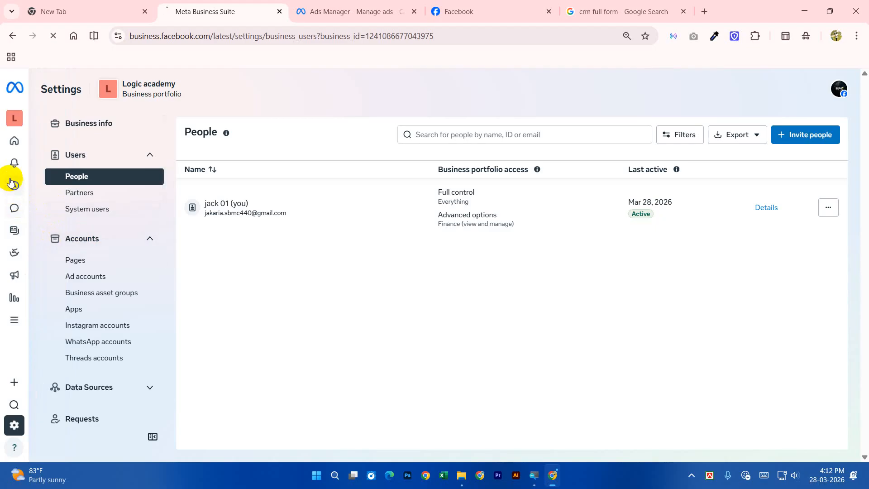
mouse_move(13, 191)
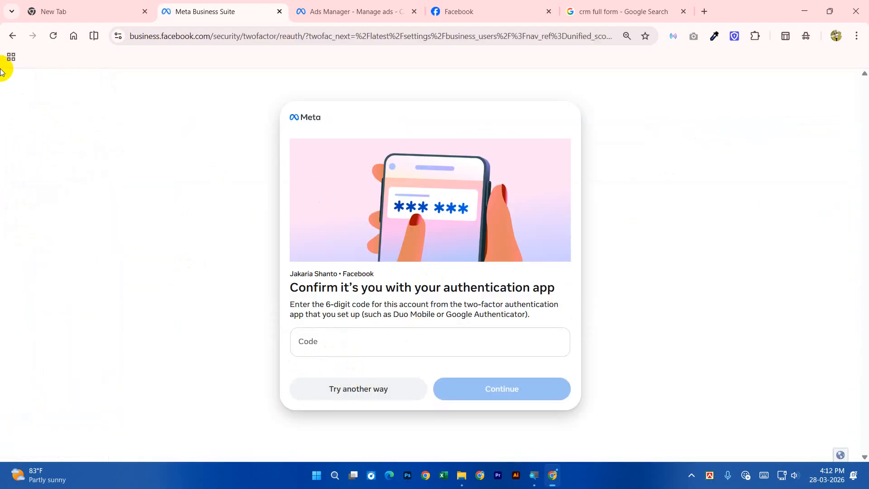
click(13, 39)
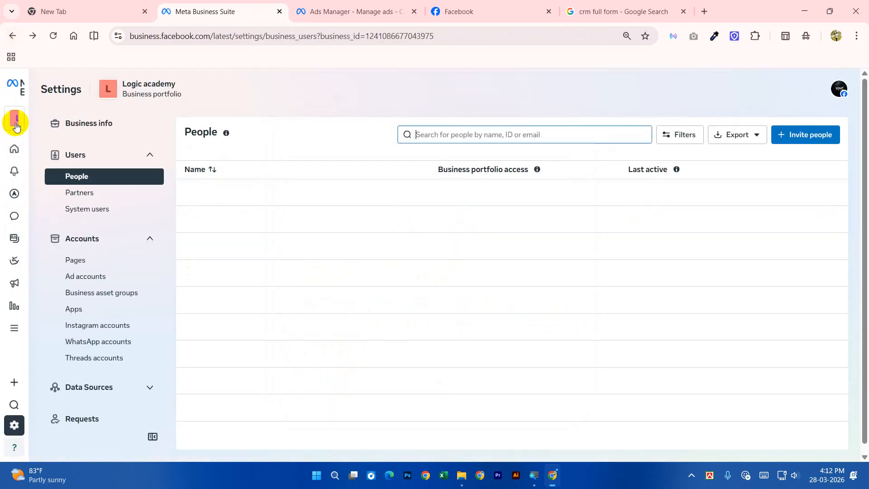
mouse_move(33, 122)
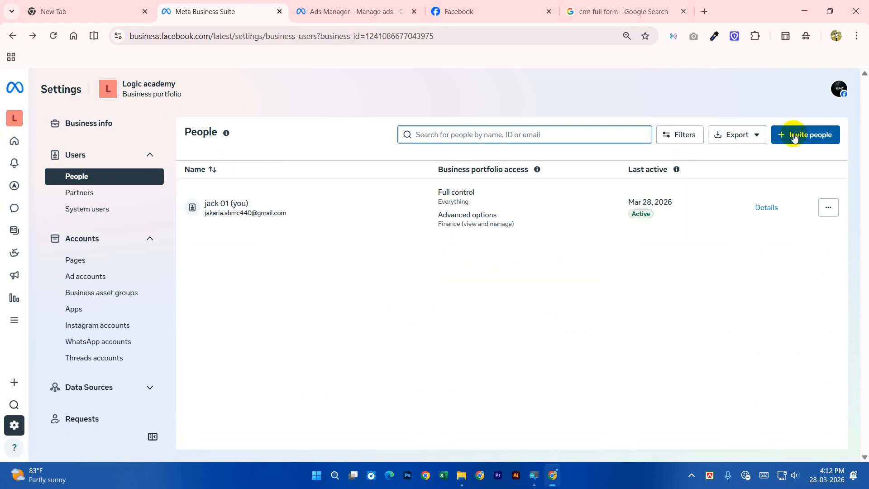
- Start inviting a person to the Logic academy portfolio and add the invitee's email address
click(803, 138)
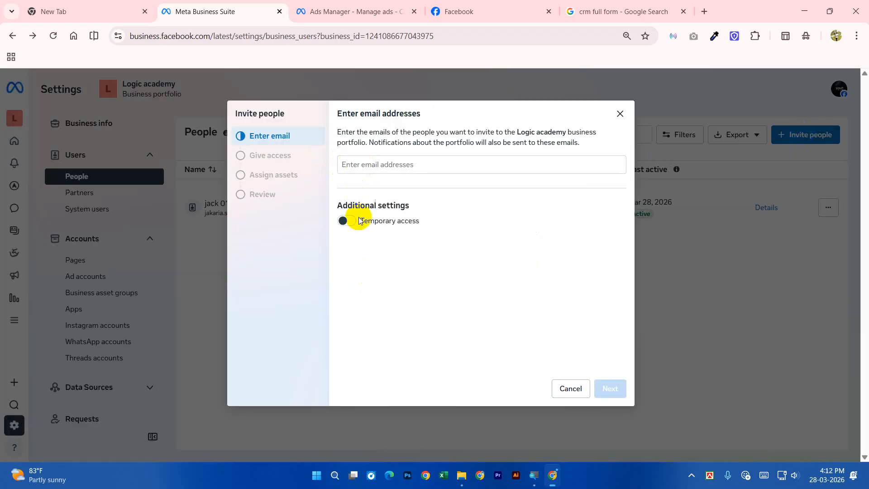
click(357, 164)
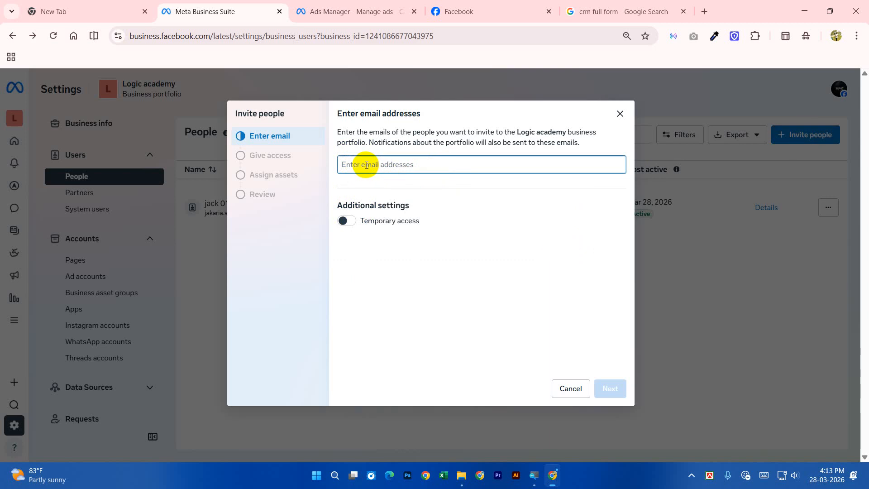
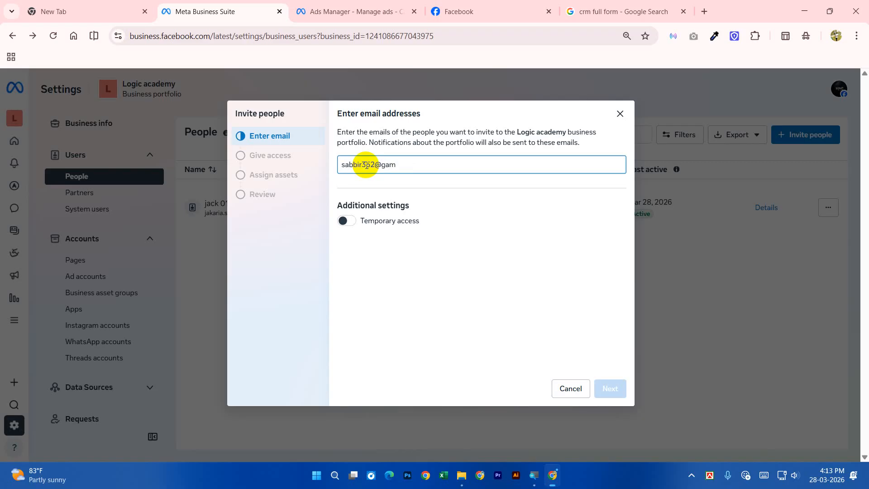
key(Return)
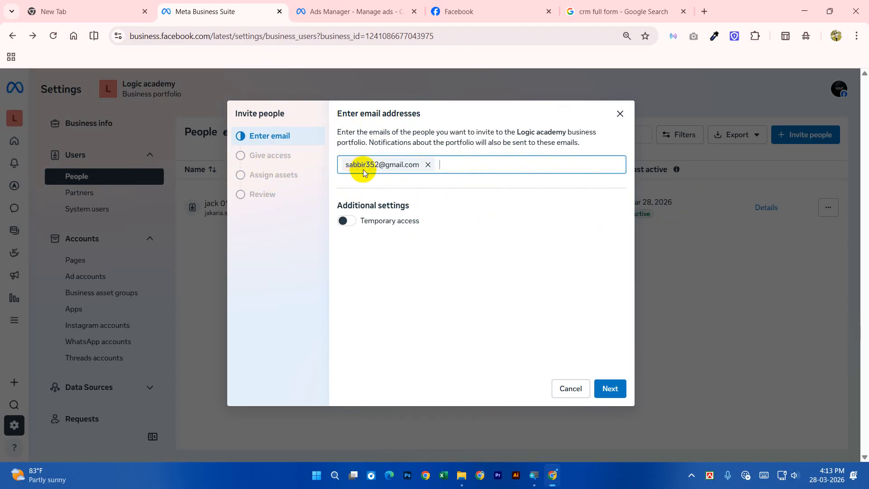
click(382, 166)
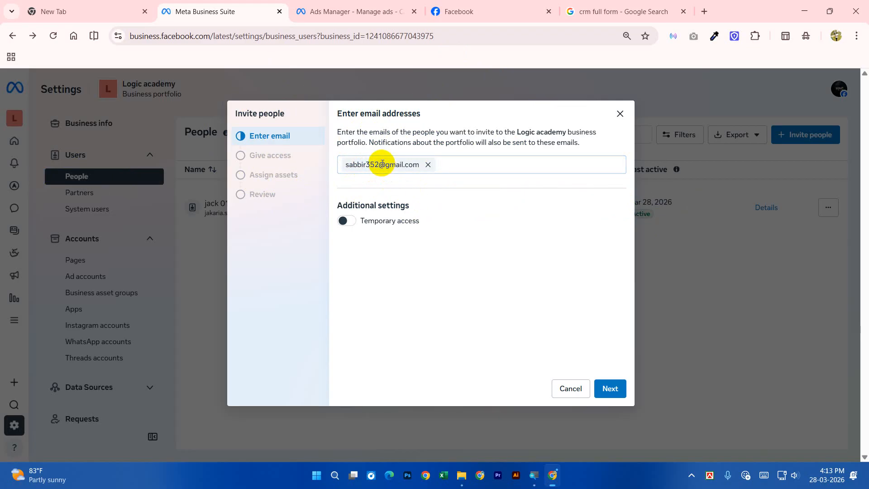
double_click(368, 165)
click(369, 163)
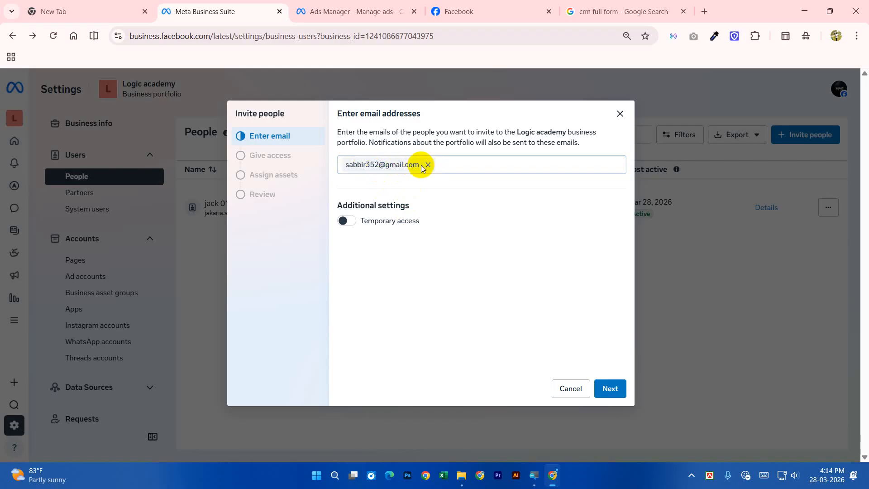
- Replace the invitee's email address with a corrected one in the Logic academy invitation
triple_click(355, 165)
key(ctrl+c)
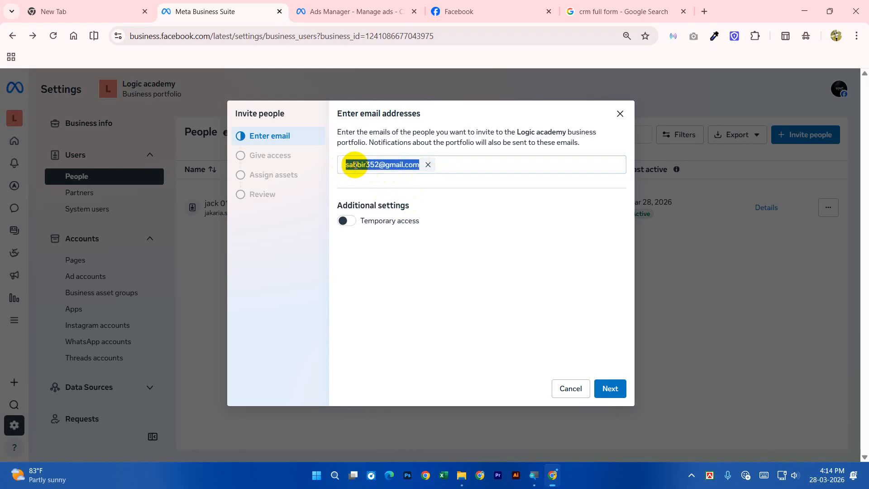
key(BackSpace)
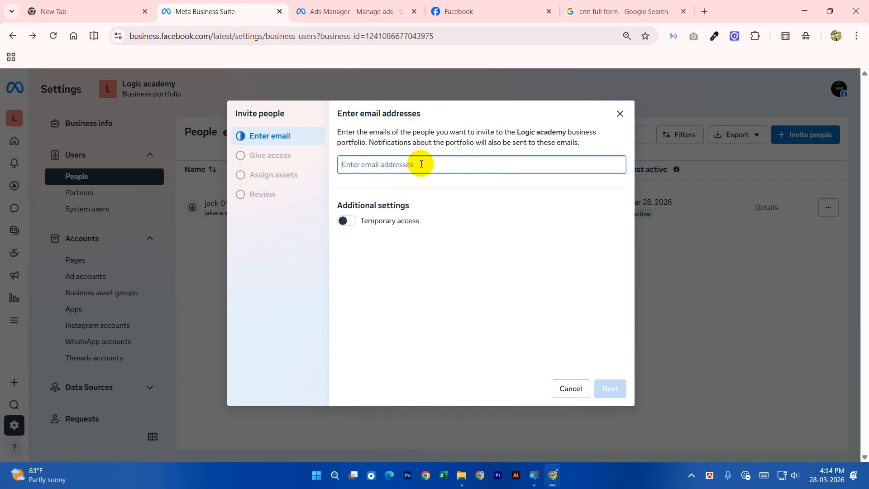
key(ctrl+v)
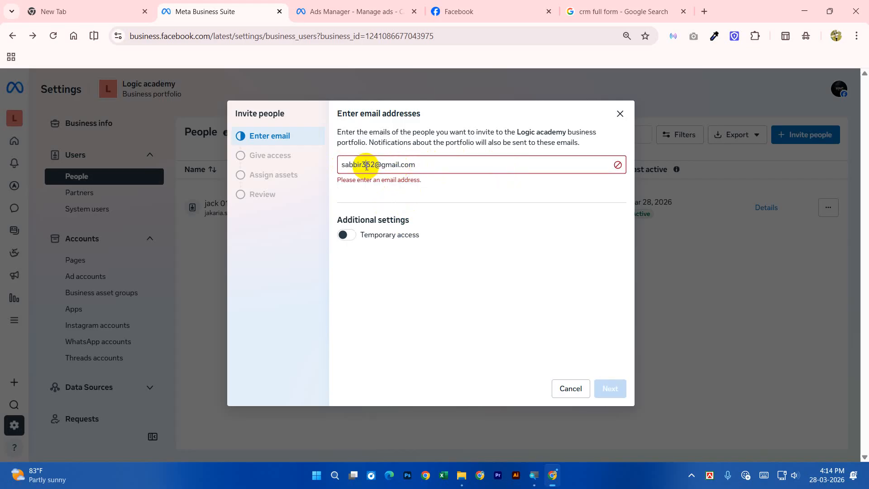
click(363, 166)
text(bd)
click(444, 194)
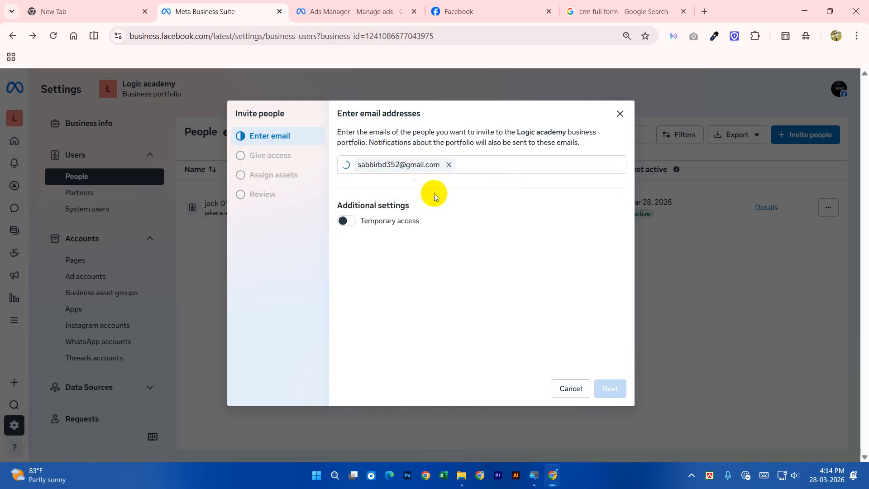
click(458, 163)
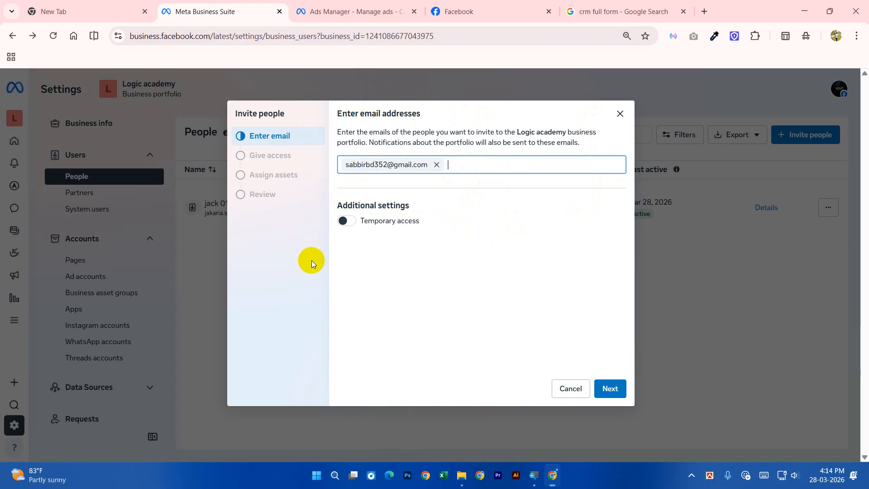
- Turn on temporary access, look over the access expiration options and date calendar, and turn temporary access off again
click(345, 222)
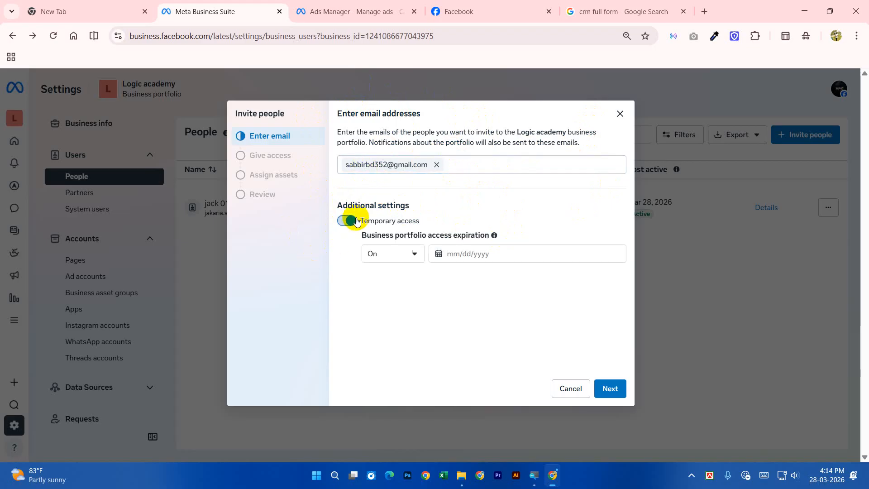
click(398, 251)
click(479, 254)
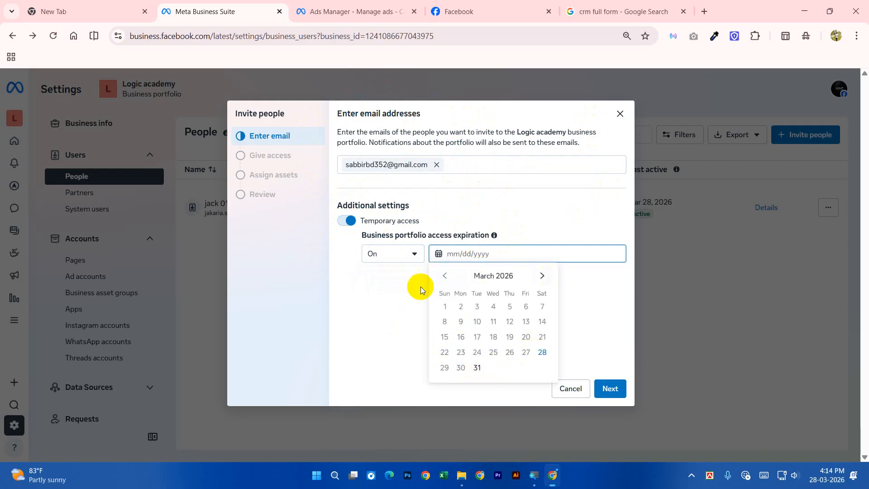
click(411, 254)
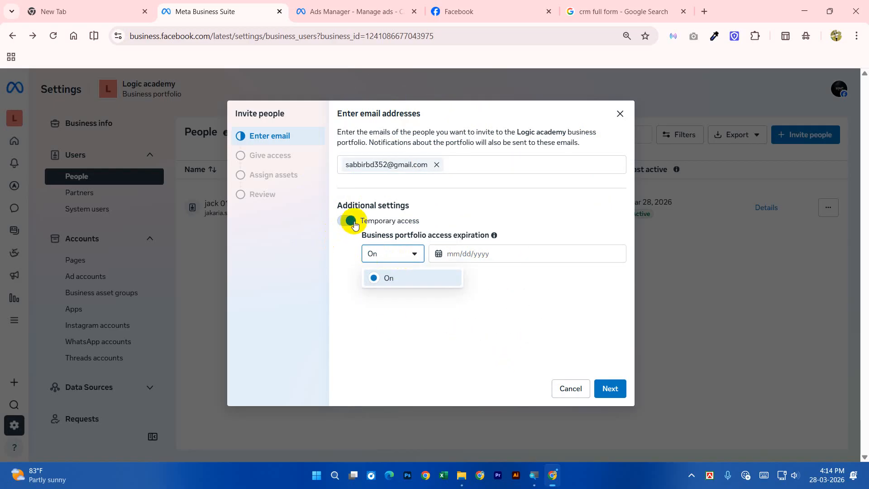
click(484, 256)
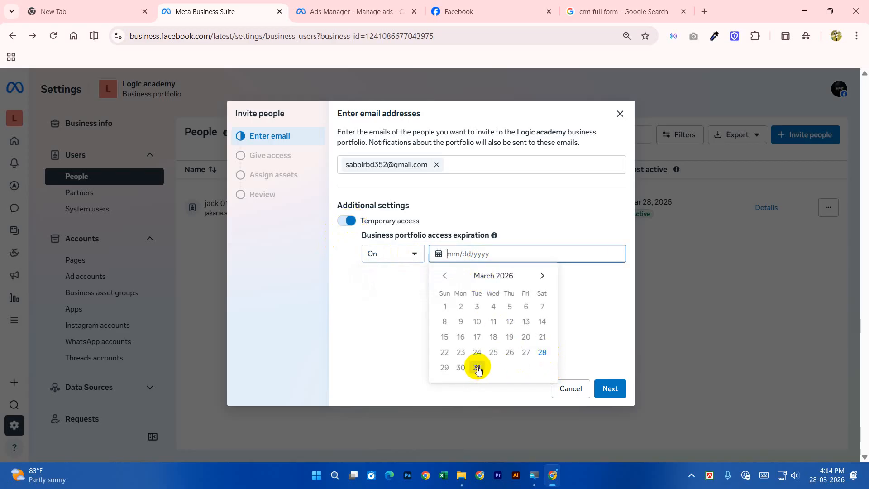
click(348, 222)
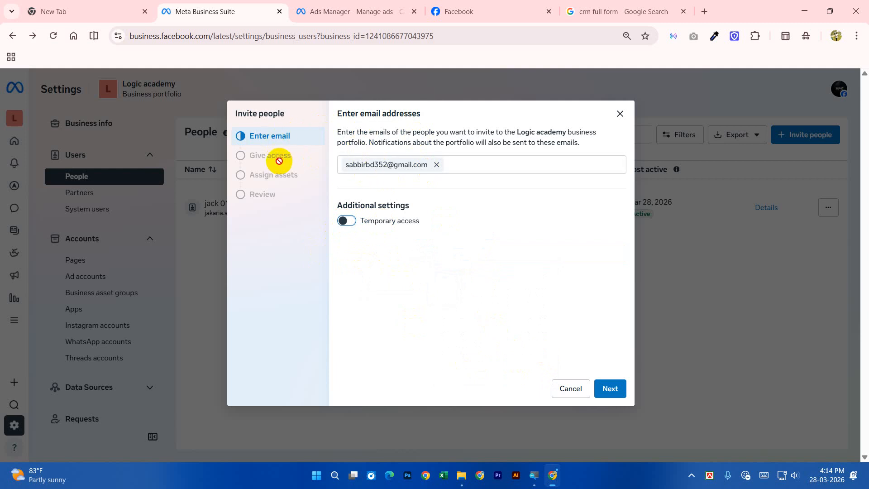
- Give the invitee full control over everything in the Logic academy portfolio and read the security recommendation
click(612, 391)
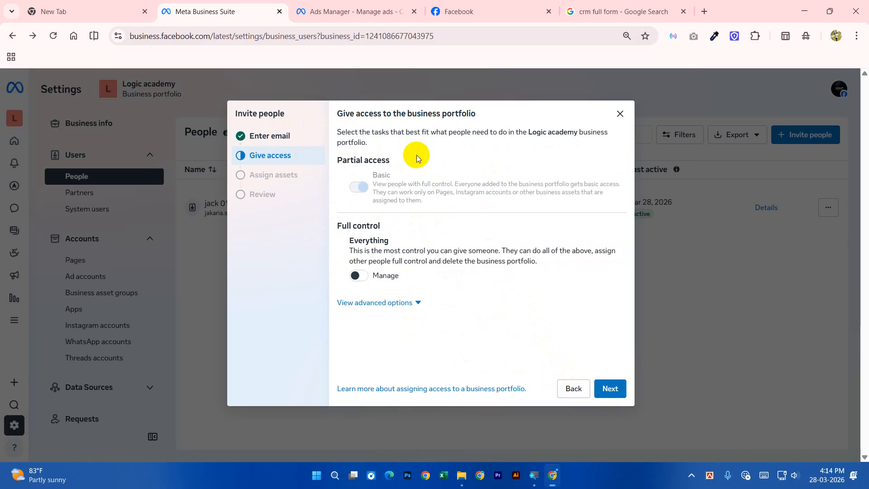
click(358, 276)
click(359, 276)
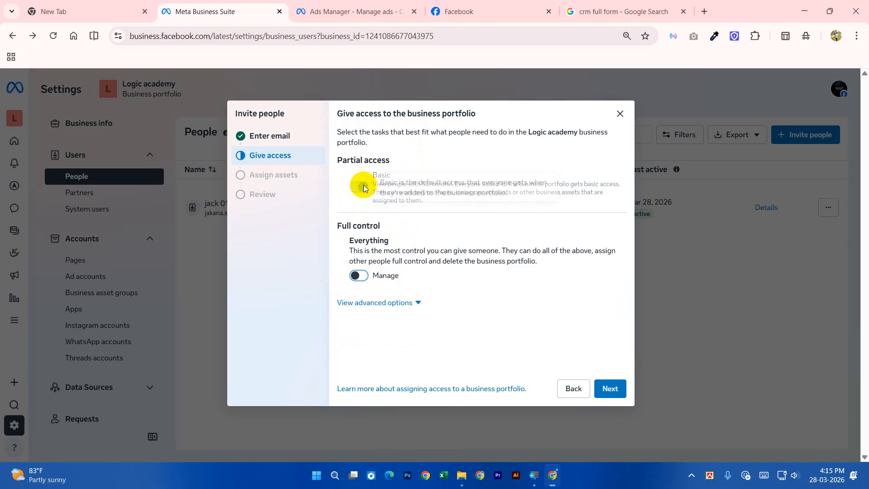
click(357, 275)
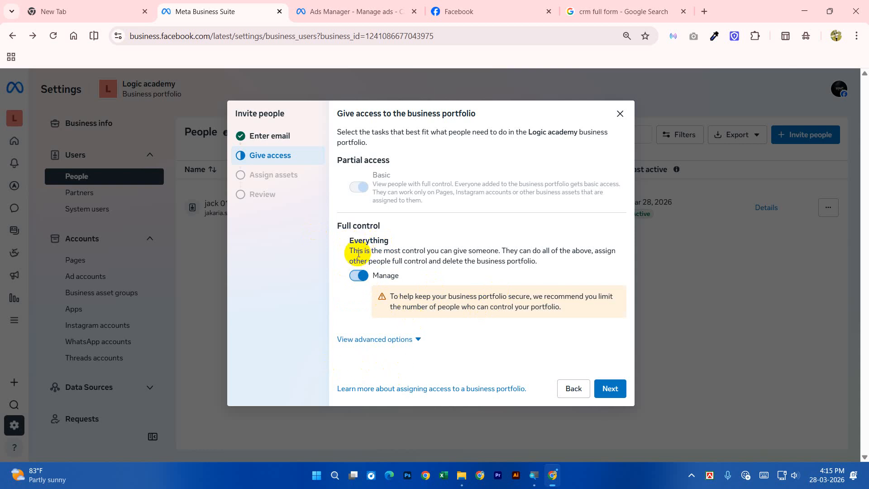
drag(389, 295, 571, 316)
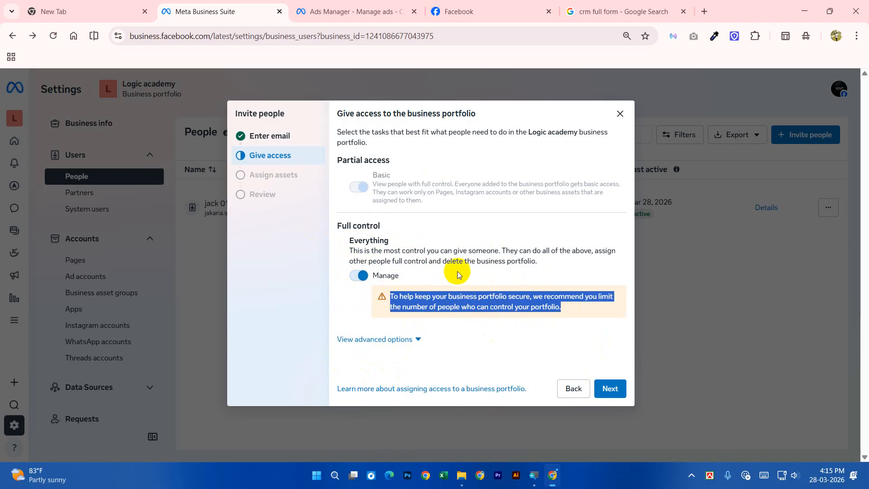
click(424, 265)
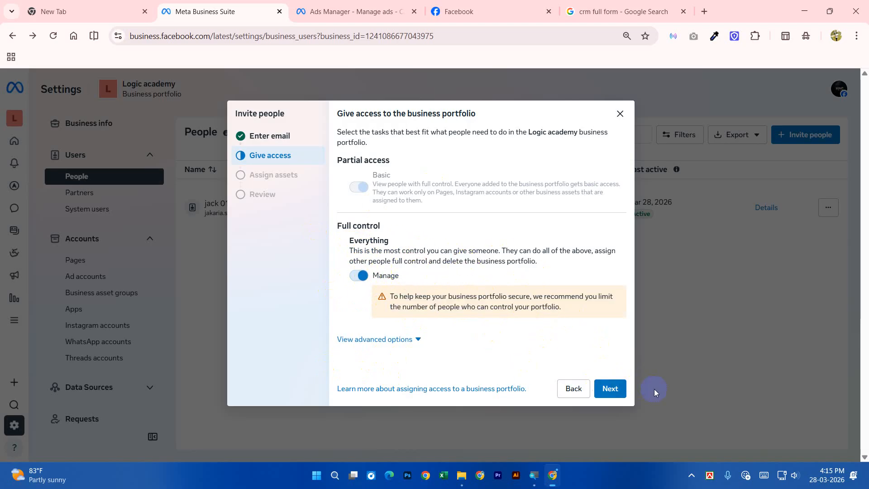
- Continue to the business asset assignment and close the Logic academy invitation without sending it
click(611, 391)
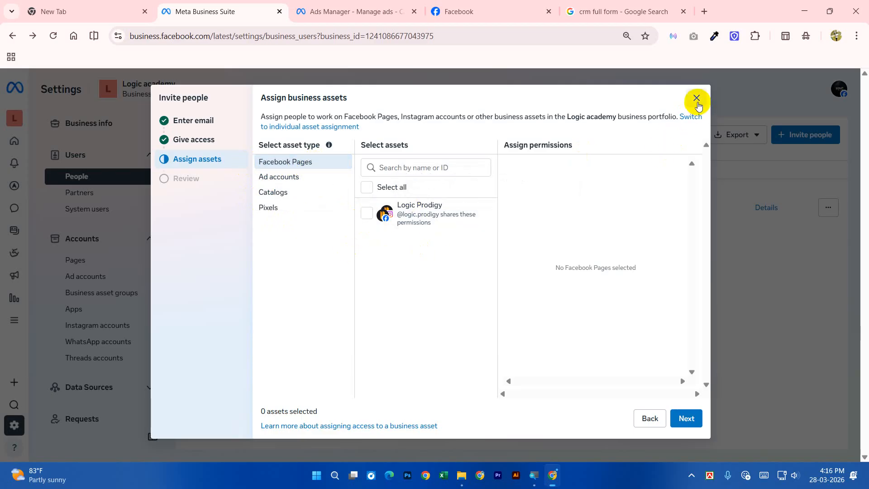
click(696, 100)
click(556, 241)
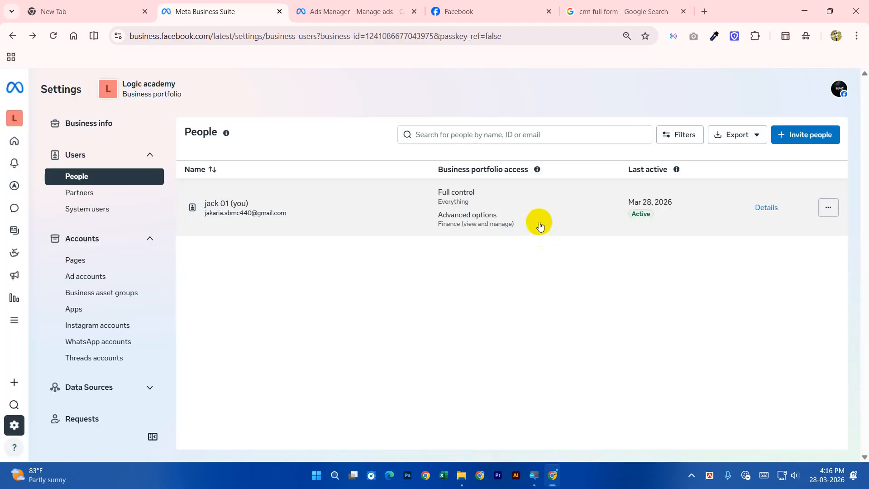
- Switch from the Logic academy portfolio to the Bookman v2 business portfolio
mouse_move(15, 124)
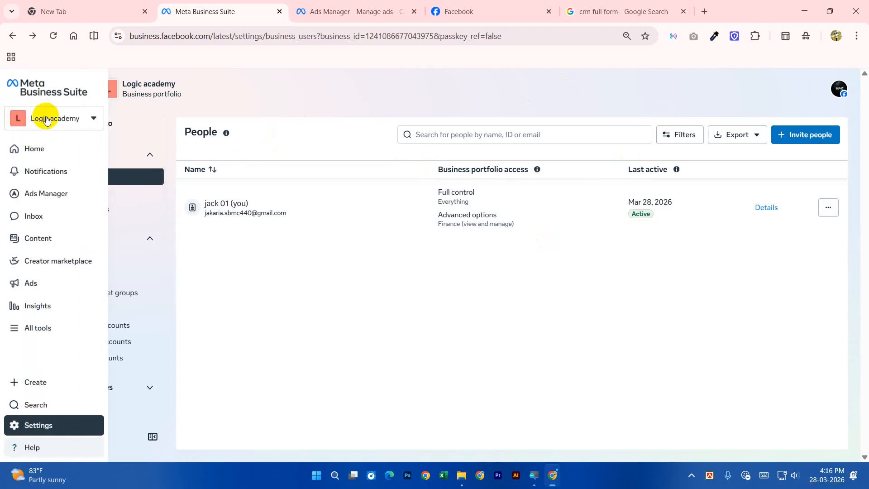
click(41, 119)
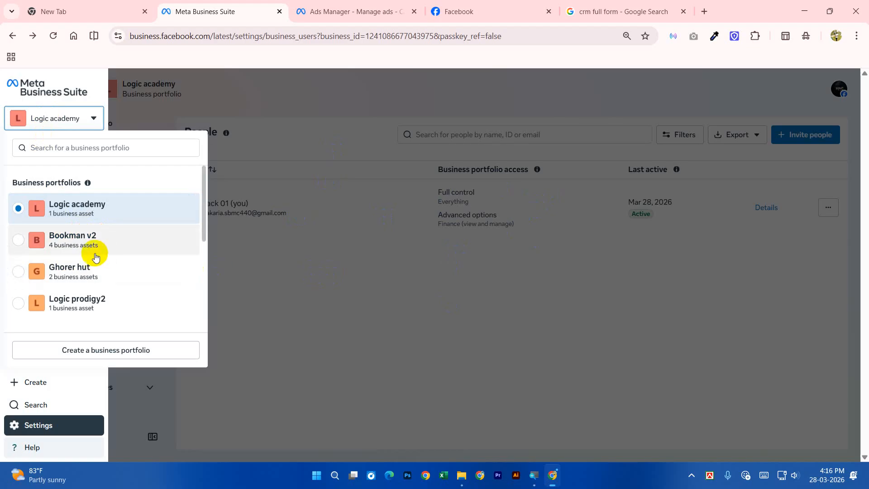
click(74, 244)
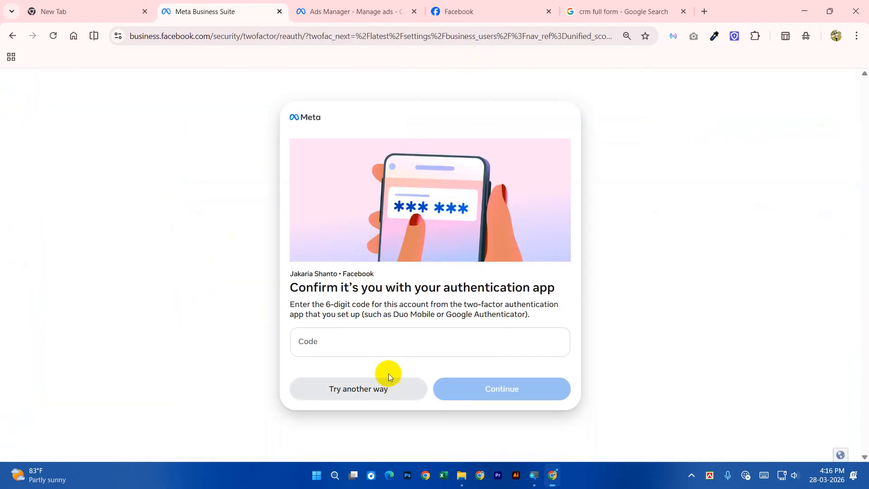
- Enter the 6-digit authentication app code and submit it to confirm the account's identity
click(389, 345)
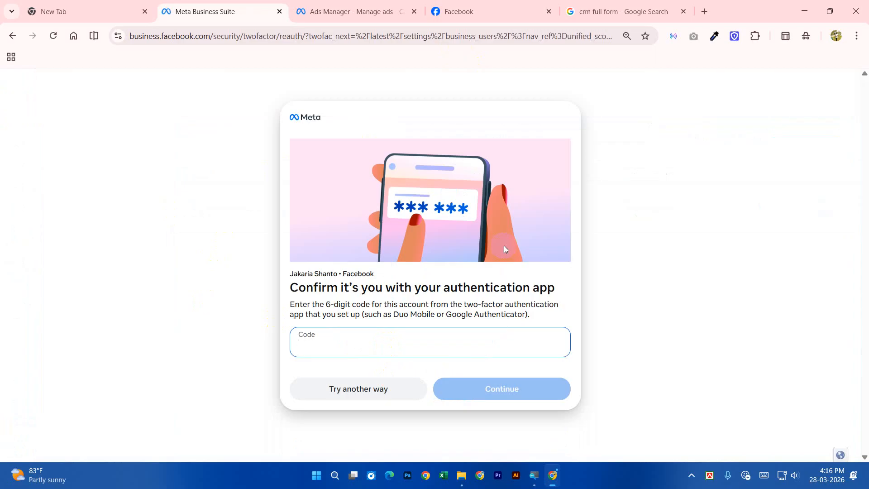
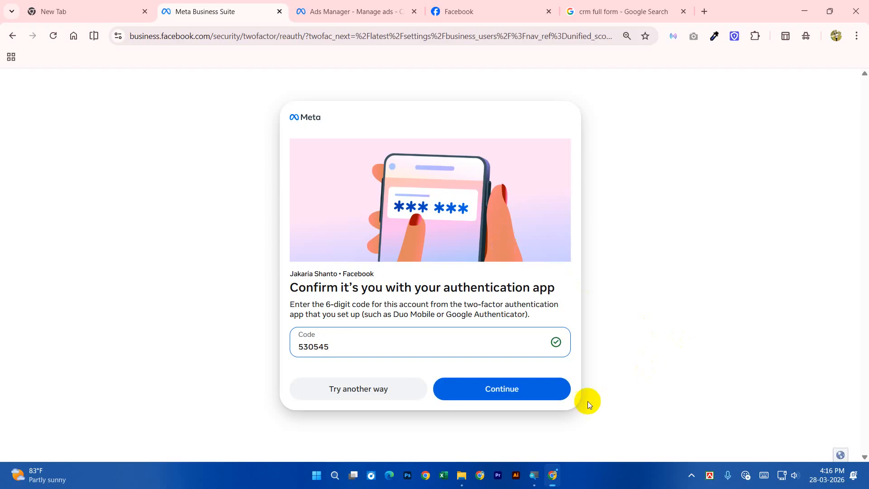
click(565, 389)
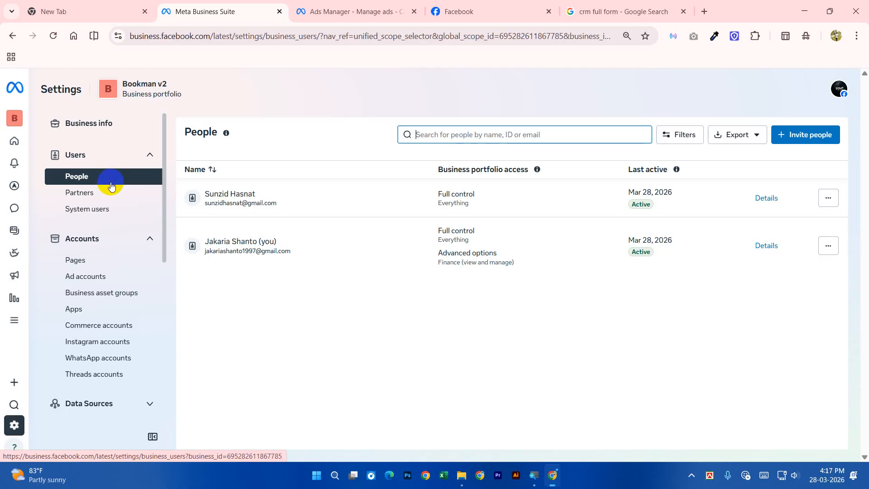
- Examine the Bookman v2 portfolio's business info, including the available choices for its two-factor authentication requirement
click(86, 127)
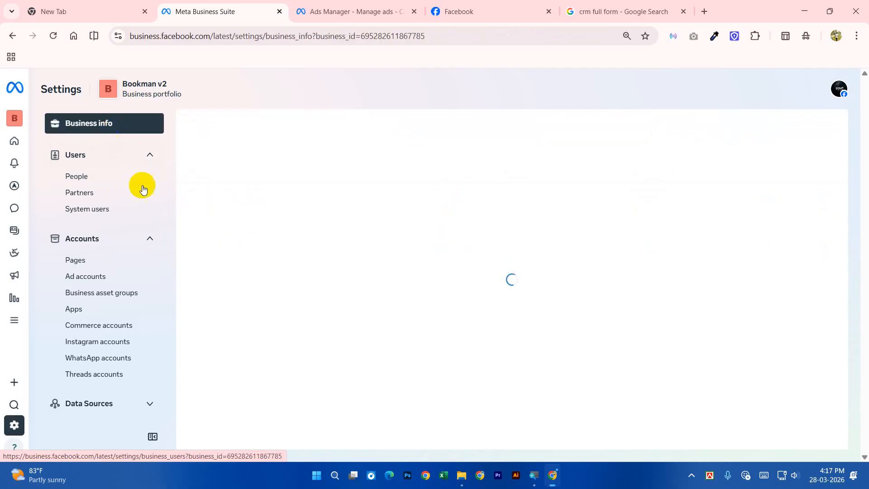
scroll(299, 344, down, 3)
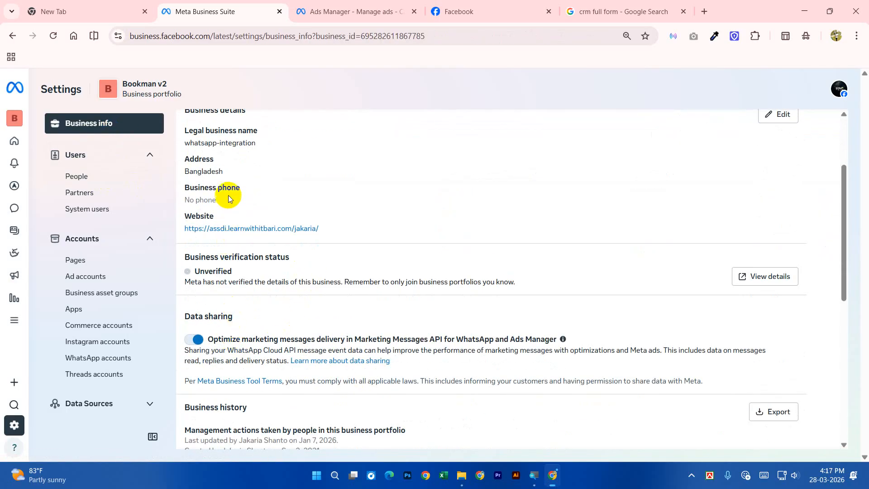
scroll(230, 236, down, 1)
scroll(233, 289, down, 3)
scroll(232, 339, down, 3)
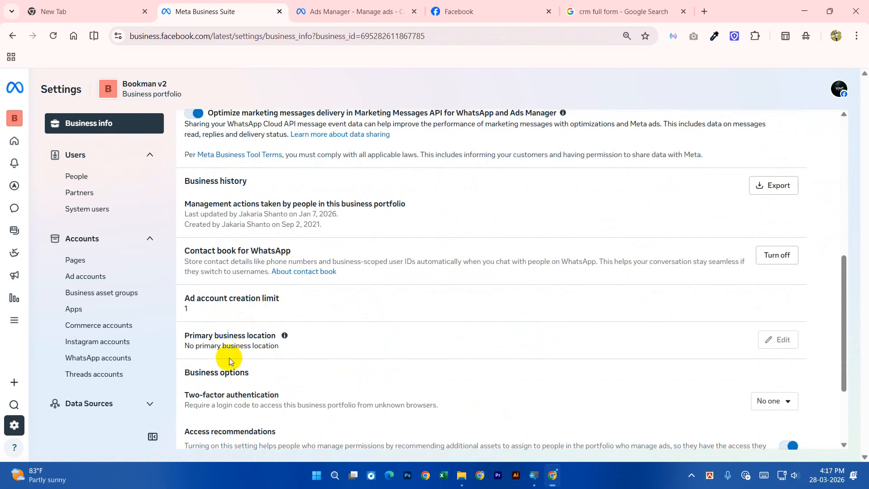
click(764, 344)
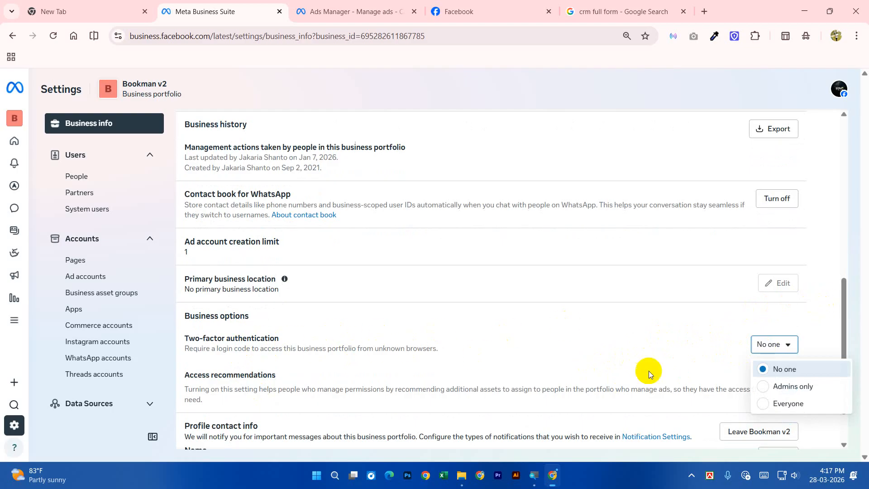
click(421, 346)
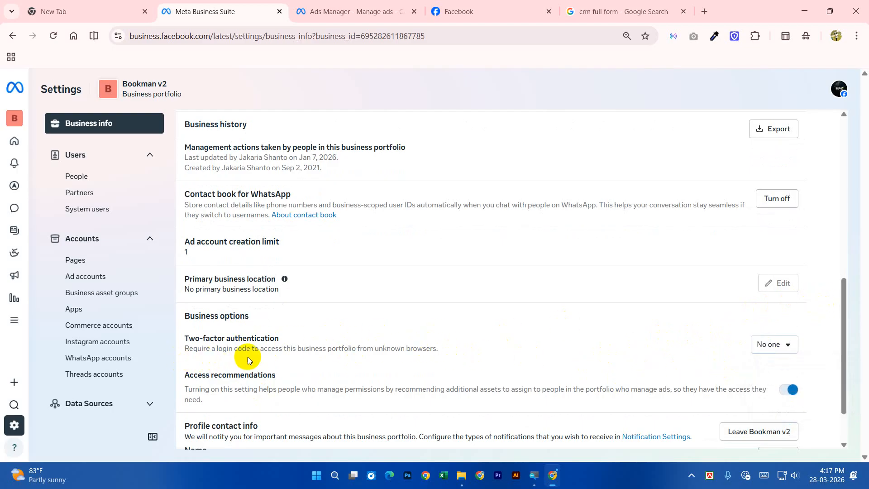
click(789, 345)
click(497, 346)
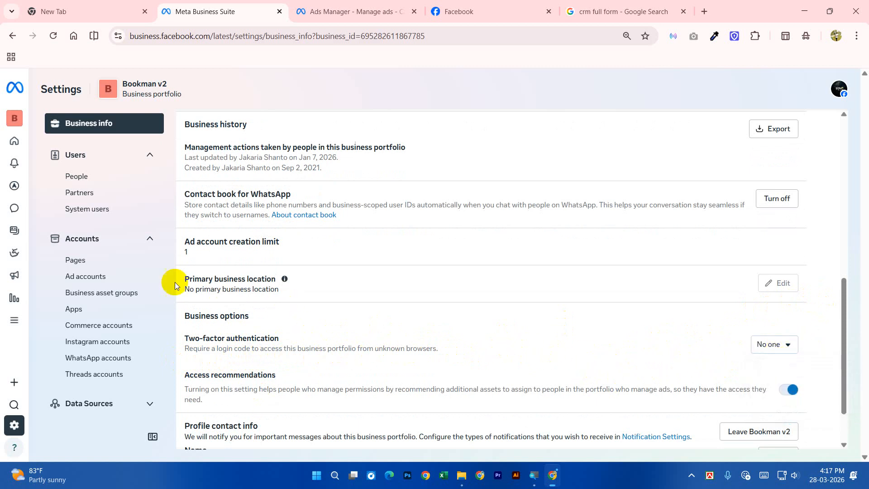
- Start inviting a person to the Bookman v2 portfolio and enter the invitee's email address
click(101, 179)
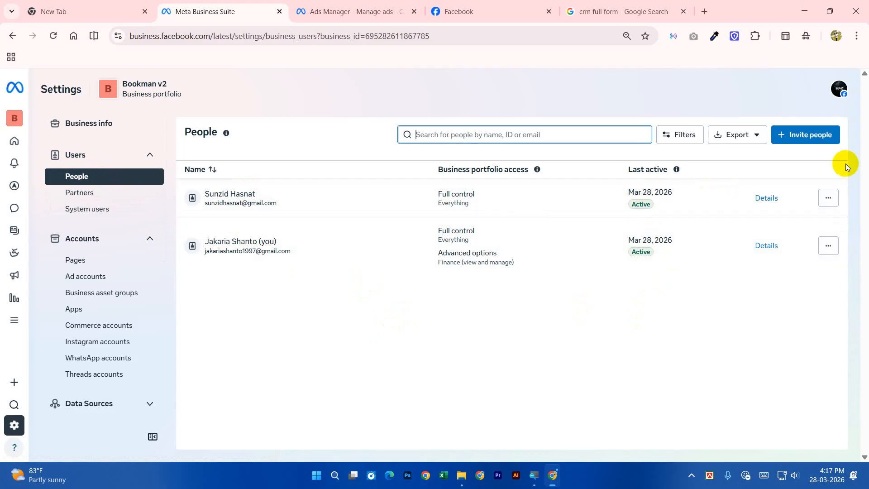
click(797, 135)
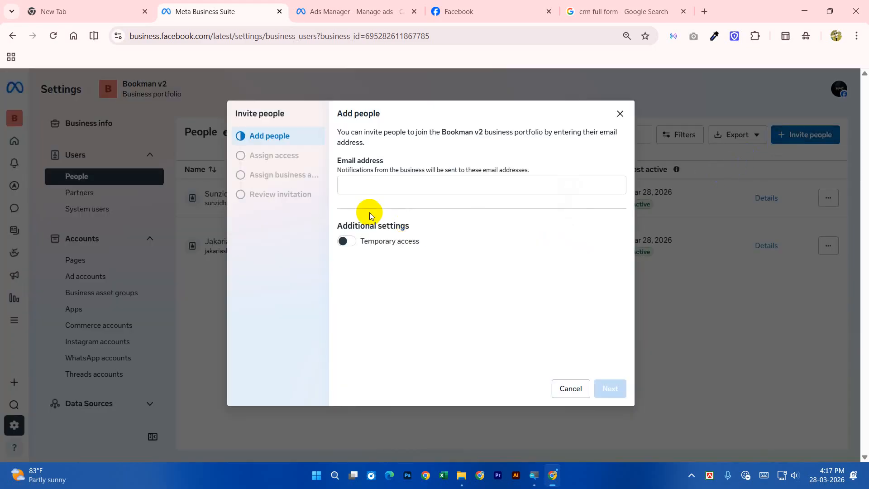
click(370, 180)
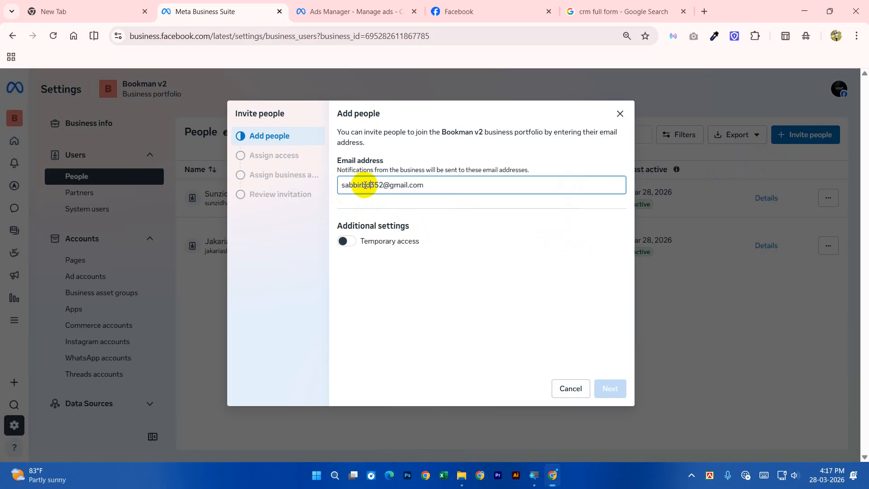
click(489, 304)
- Give the invitee full control over everything in the Bookman v2 portfolio and continue to the business asset assignment
click(605, 393)
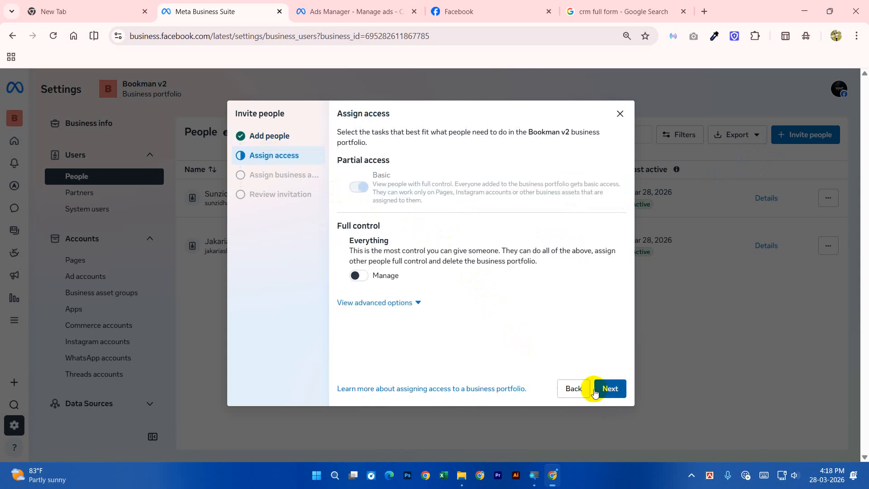
click(358, 275)
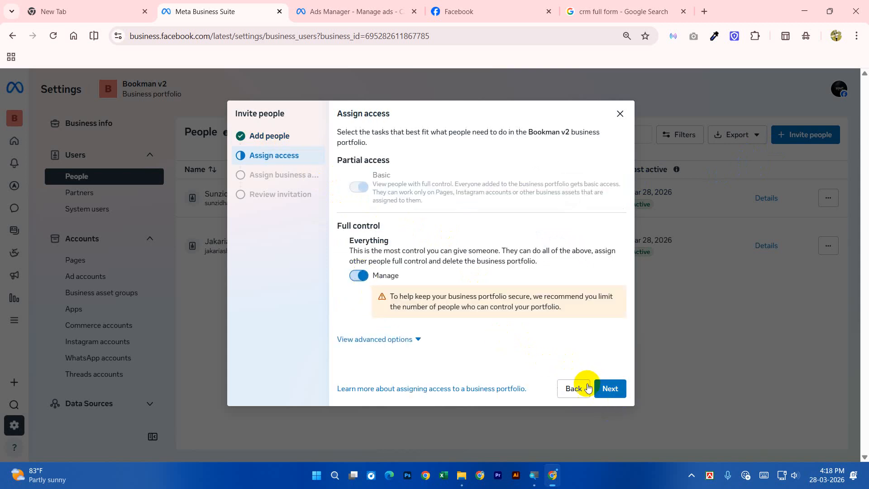
click(609, 388)
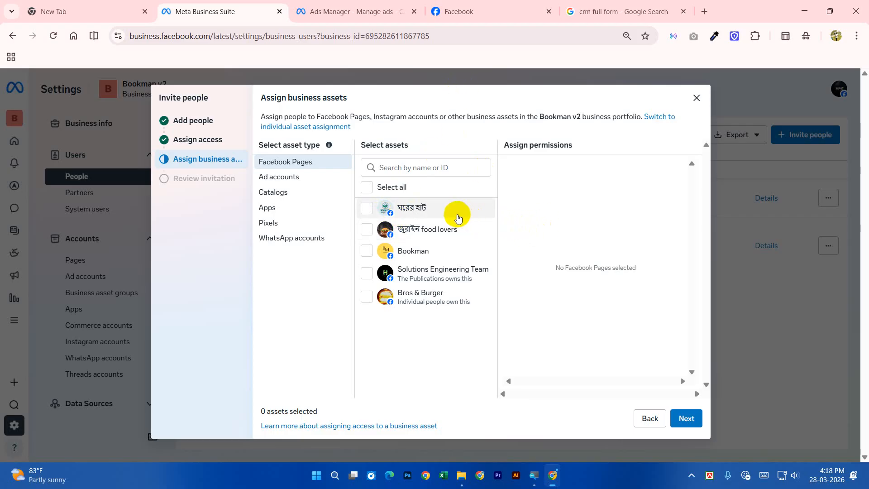
- Look at the profiles available in the Facebook account menu, and return to the invitation's business asset assignment
click(506, 6)
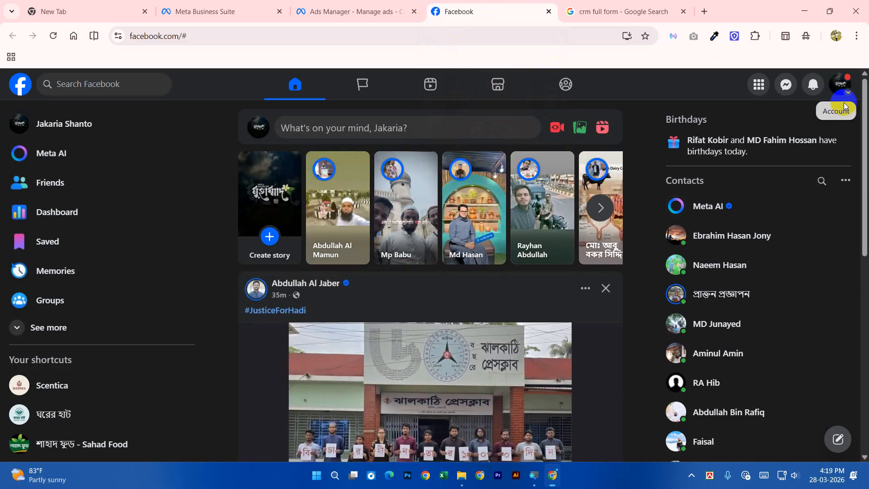
click(842, 85)
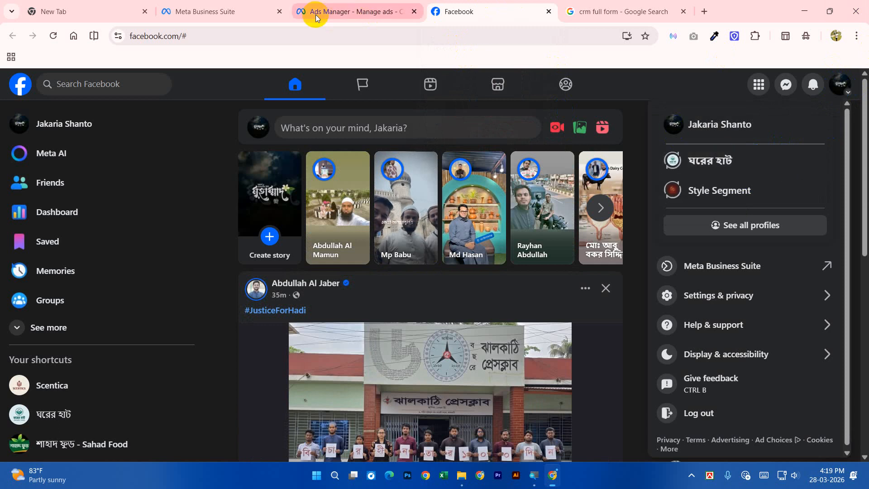
click(332, 14)
click(224, 13)
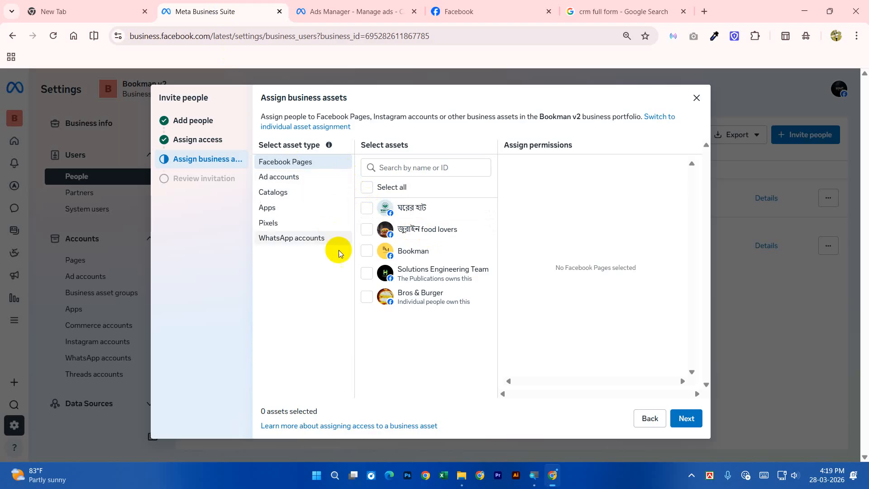
- Select the Facebook Pages ঘরের হাট, Bookman and জুরাইন food lovers for the invitee
click(368, 209)
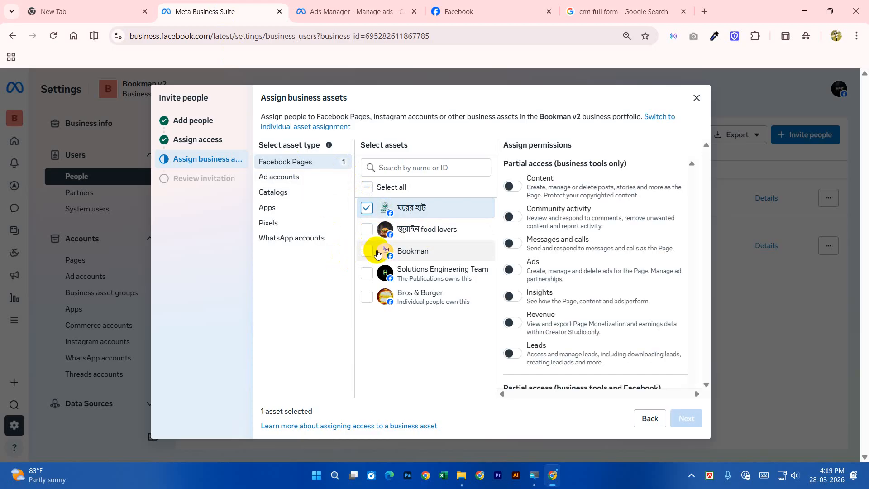
click(374, 255)
click(367, 232)
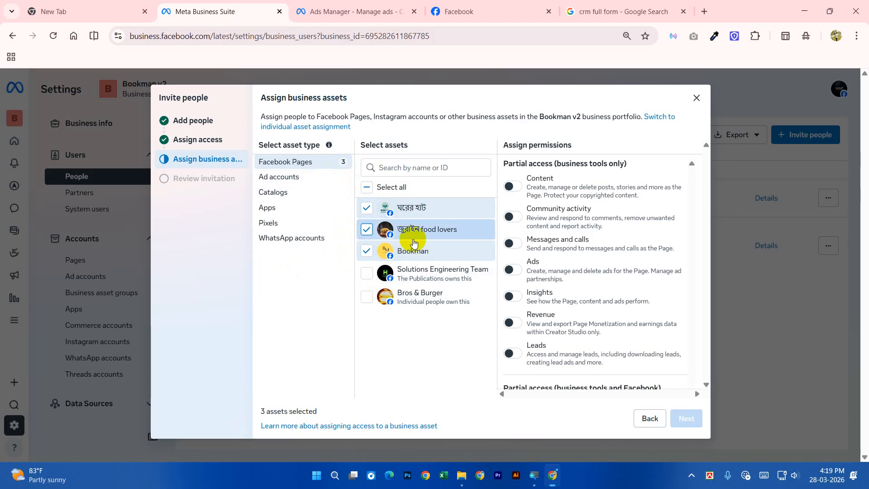
- Enable Community activity, Content and Ads access for the selected Pages, and raise it to full control over Everything
scroll(582, 223, down, 4)
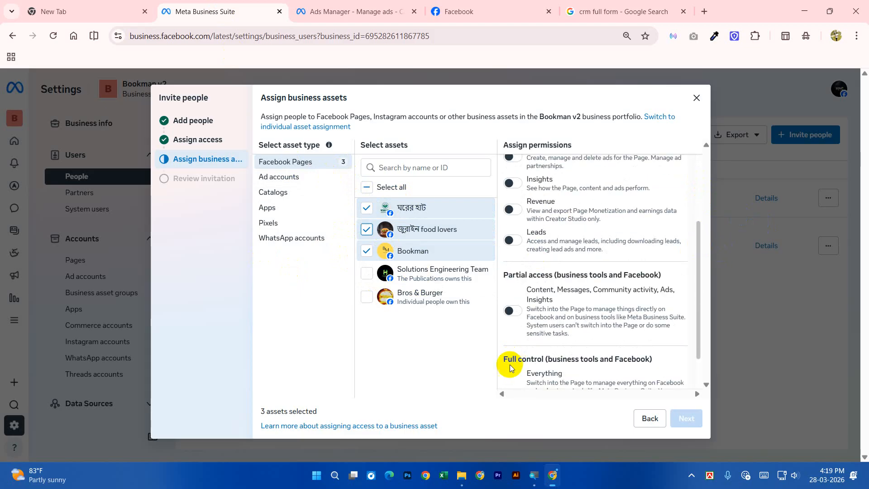
scroll(508, 240, up, 6)
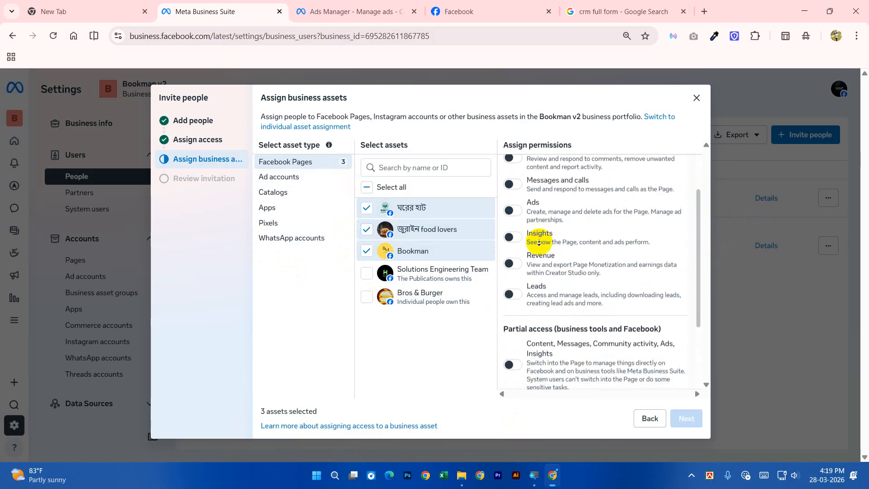
click(510, 216)
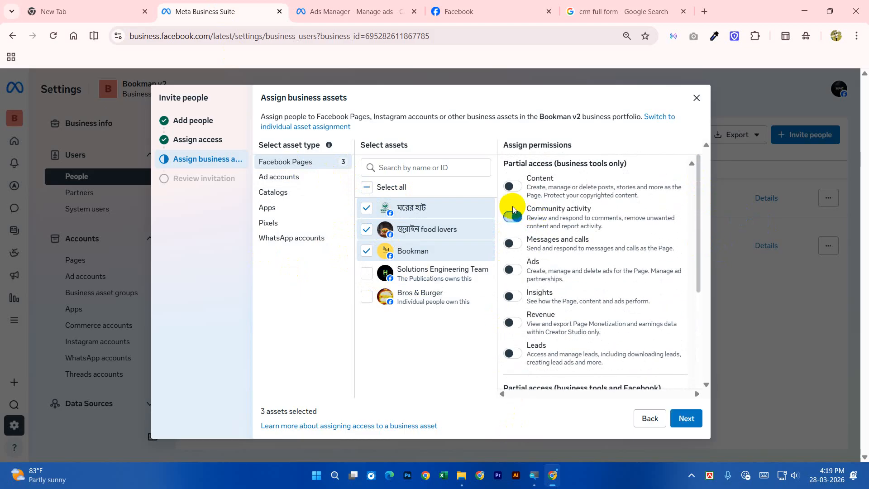
click(510, 186)
click(511, 270)
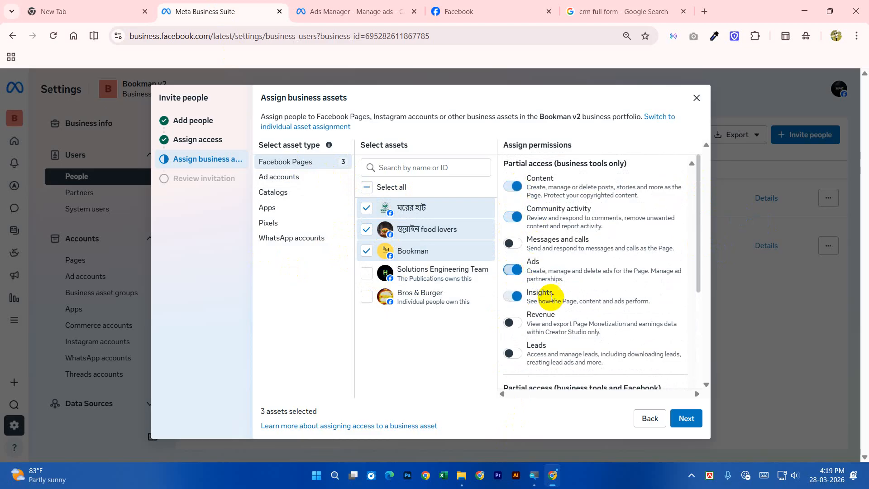
scroll(543, 303, down, 4)
click(508, 348)
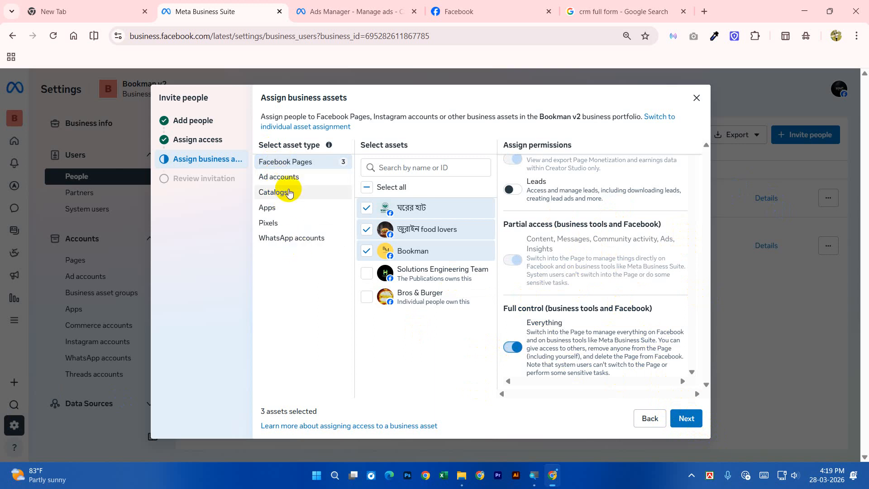
- Assign the accounting batch 30-31 ad account to the invitee with the full-control Manage ad accounts permission
click(283, 177)
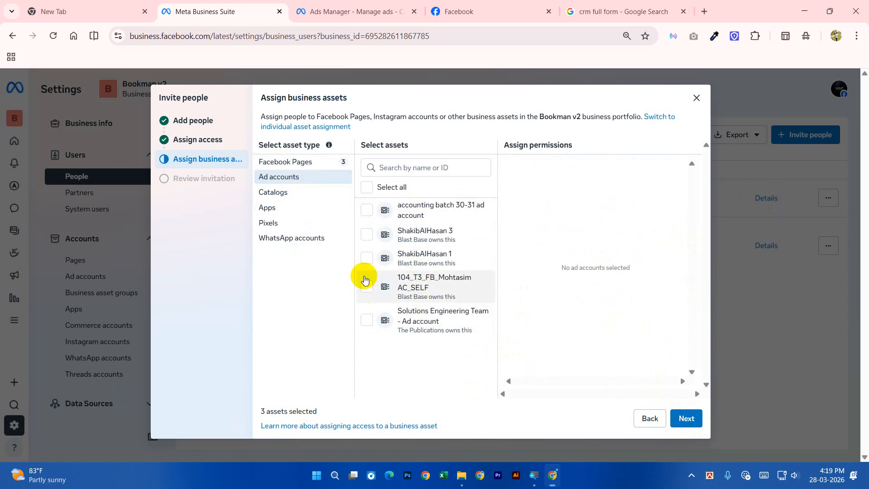
click(366, 210)
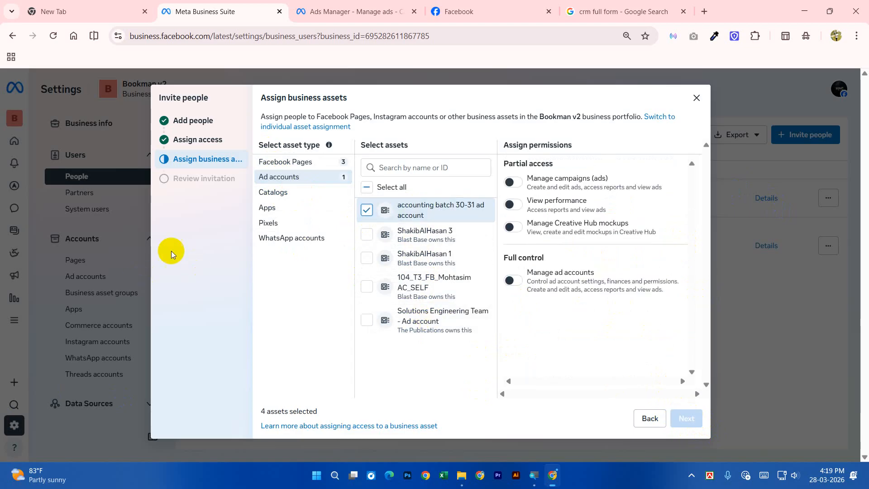
click(512, 282)
click(512, 281)
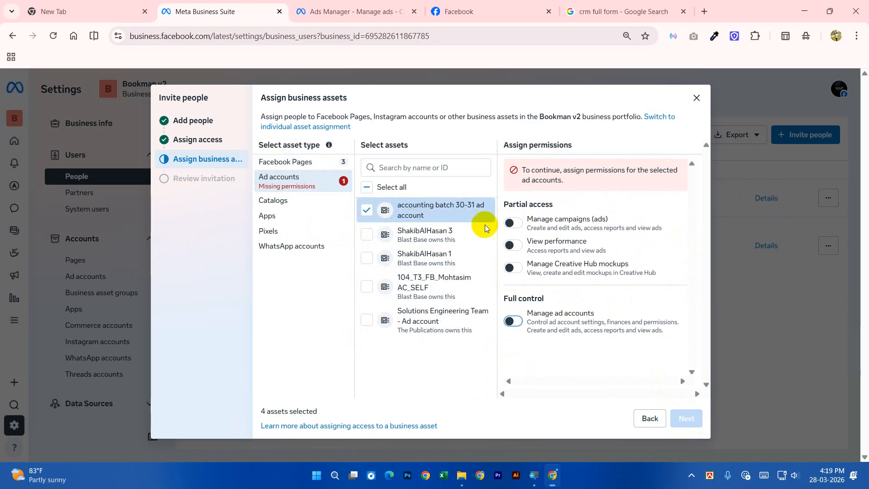
click(522, 228)
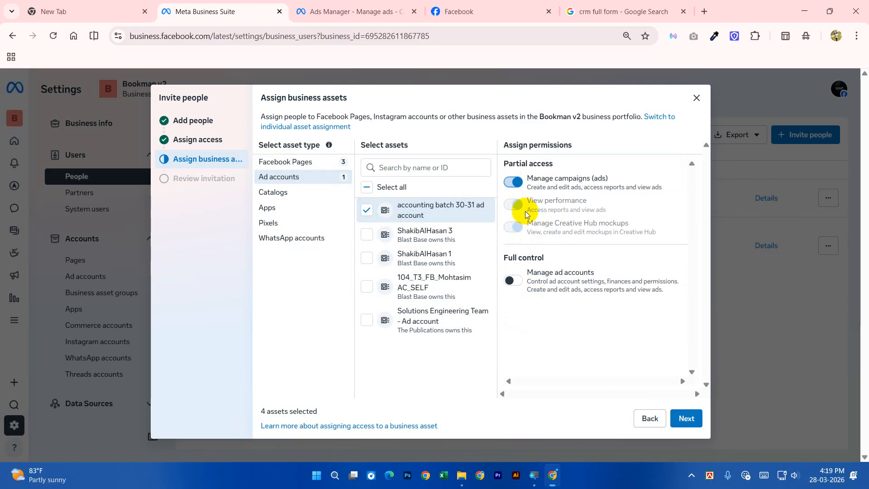
mouse_move(520, 208)
click(512, 281)
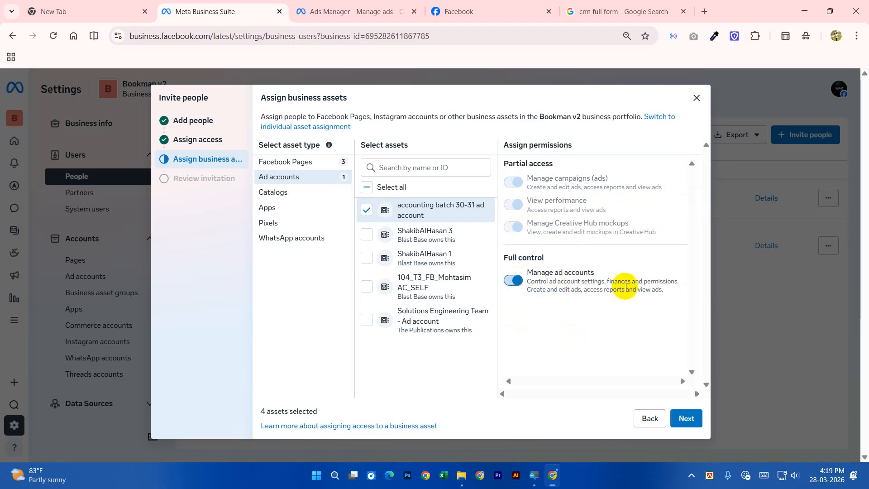
- Assign the catalog-30-31 catalog to the invitee with the full-control Manage everything permission
click(305, 196)
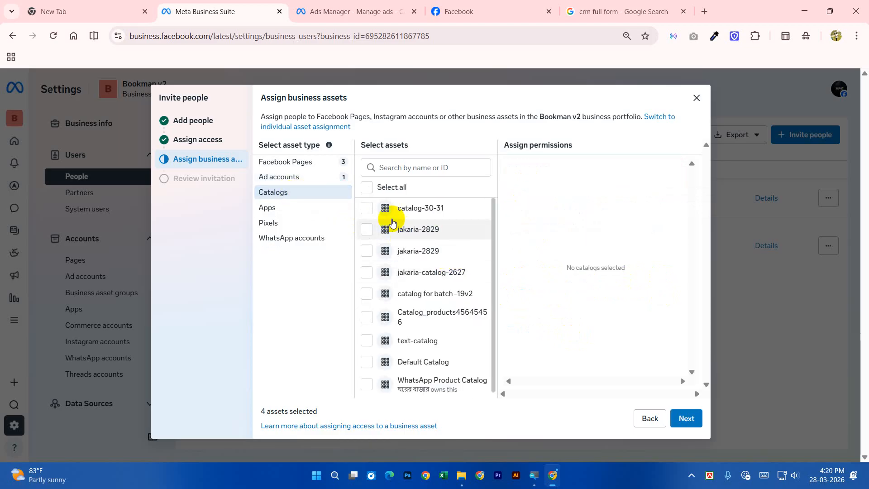
click(367, 209)
click(512, 244)
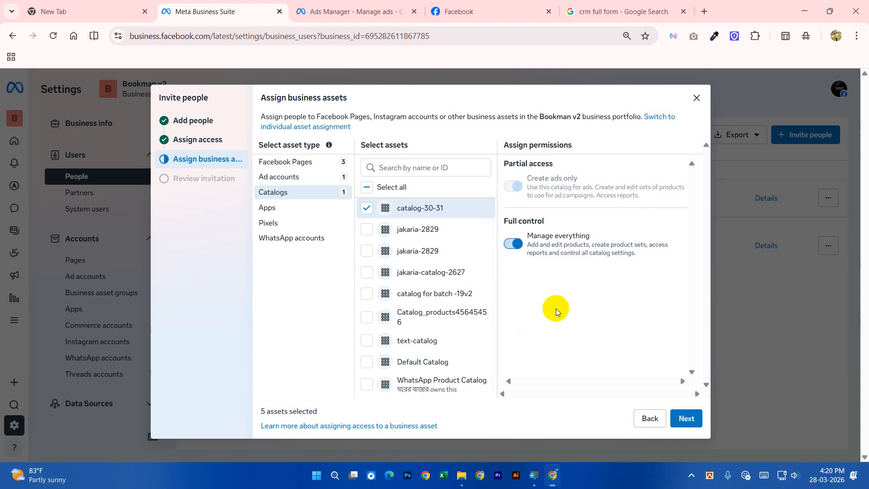
- Look at the Apps assets, and assign the 30-31 batch business pixel with the full-control Manage Pixels permission
click(312, 209)
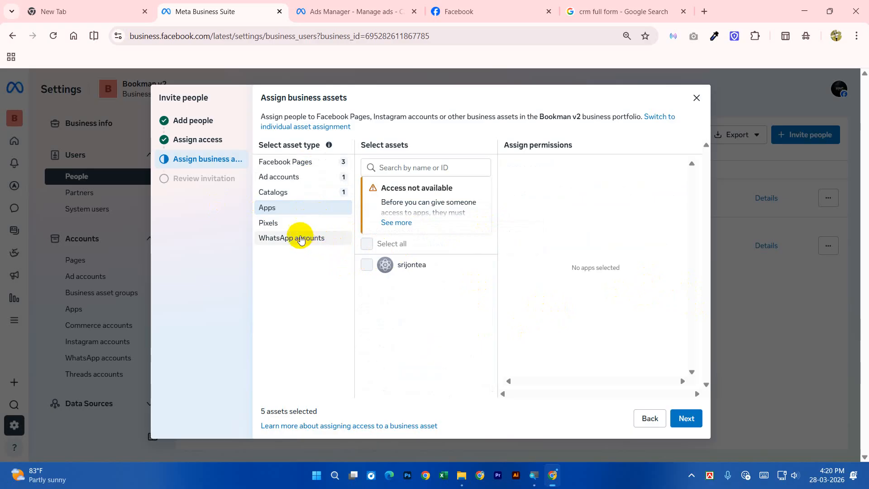
click(288, 228)
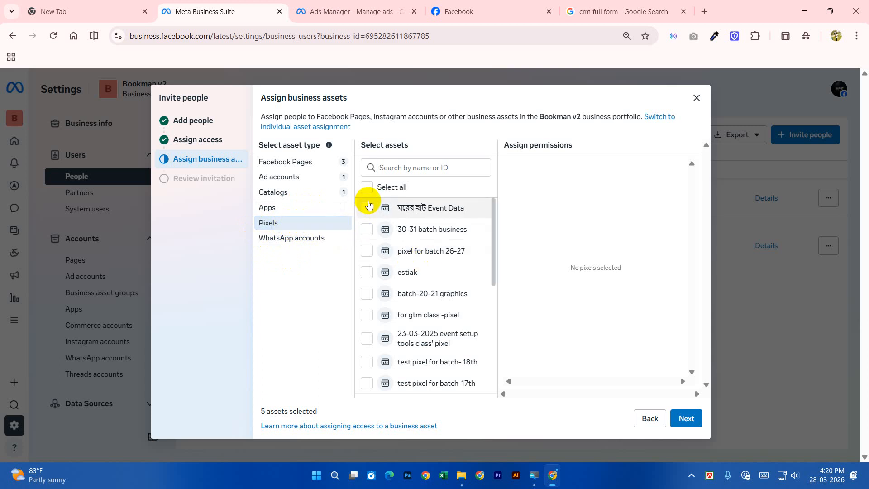
scroll(407, 295, down, 5)
scroll(408, 305, up, 5)
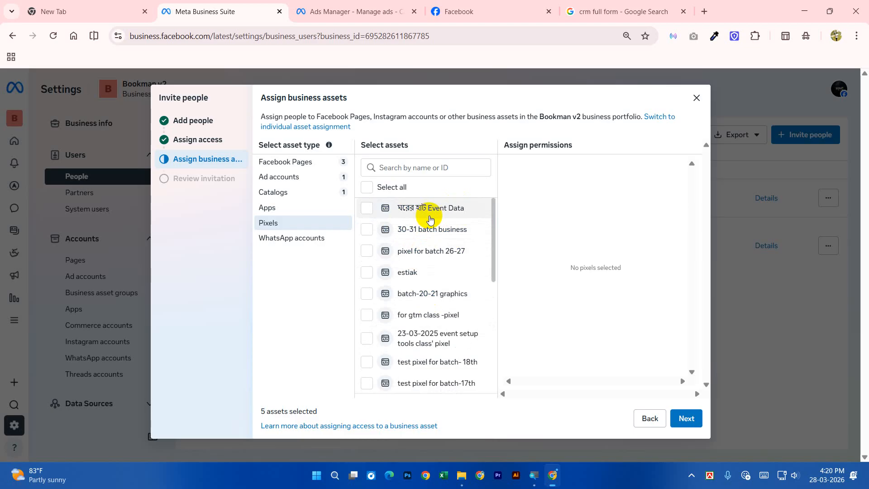
click(368, 206)
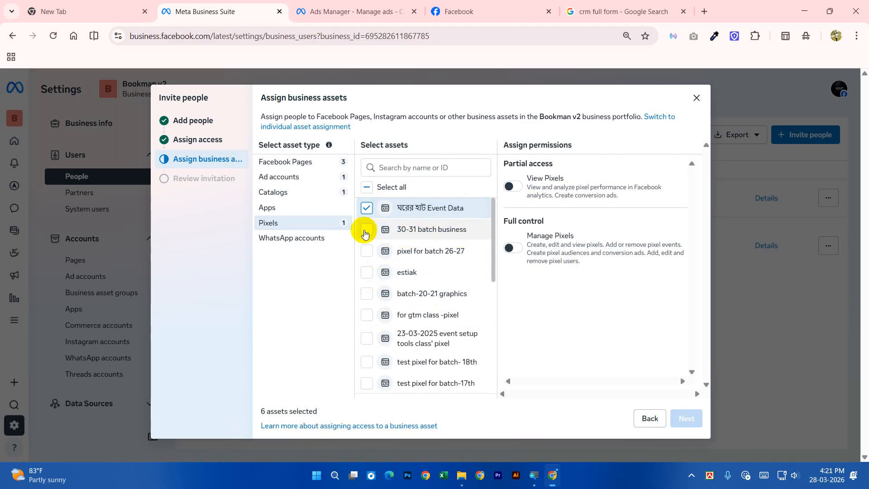
click(366, 207)
click(367, 229)
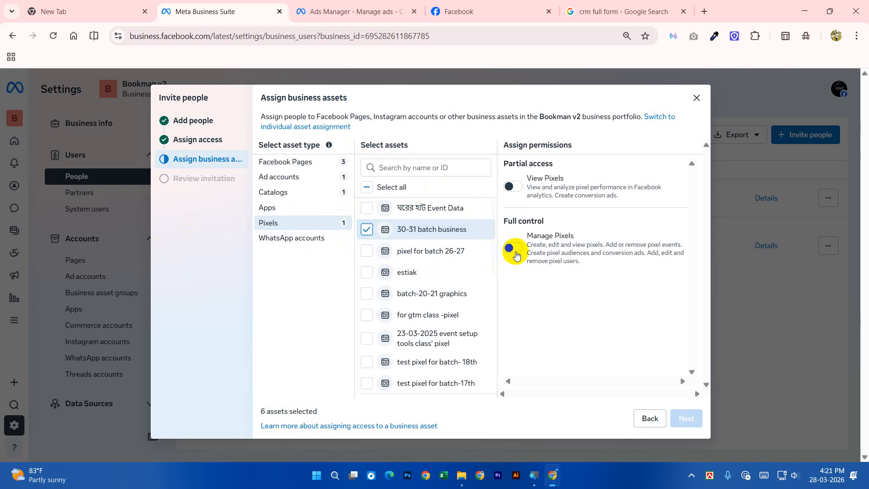
click(512, 248)
- Select the WhatsApp account with full control over Everything, and remove it from the selection again
click(278, 238)
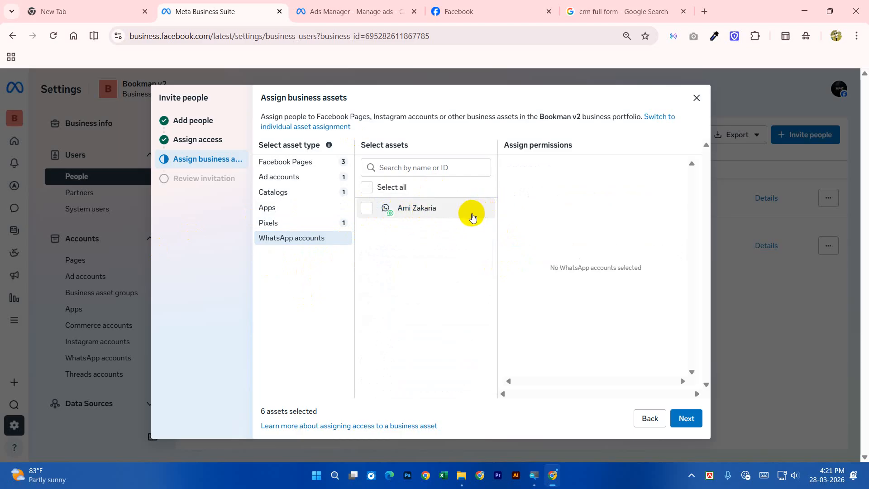
click(366, 208)
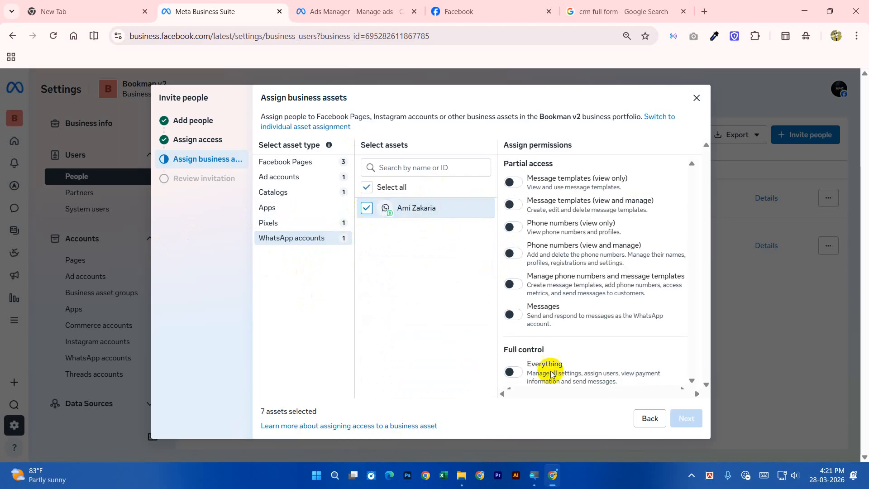
scroll(497, 355, down, 1)
click(511, 363)
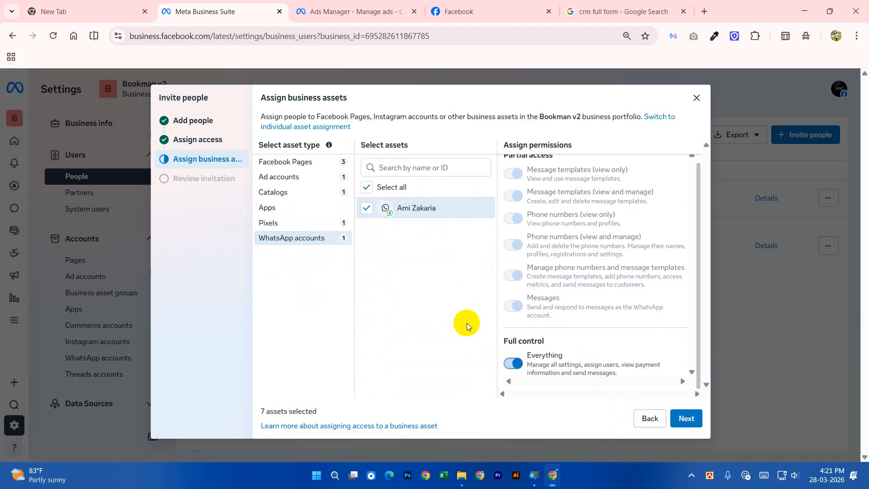
click(370, 209)
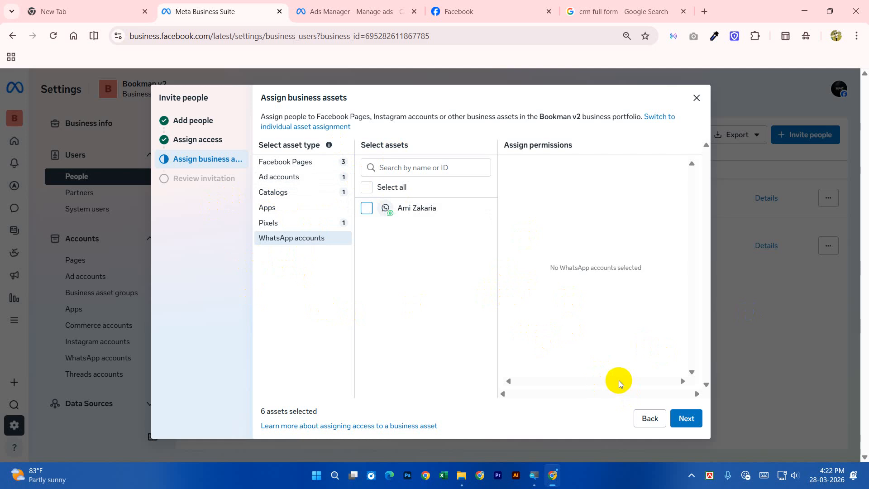
- Continue to the invitation review, check the assigned assets, and send the invitation with the six selected assets
click(685, 417)
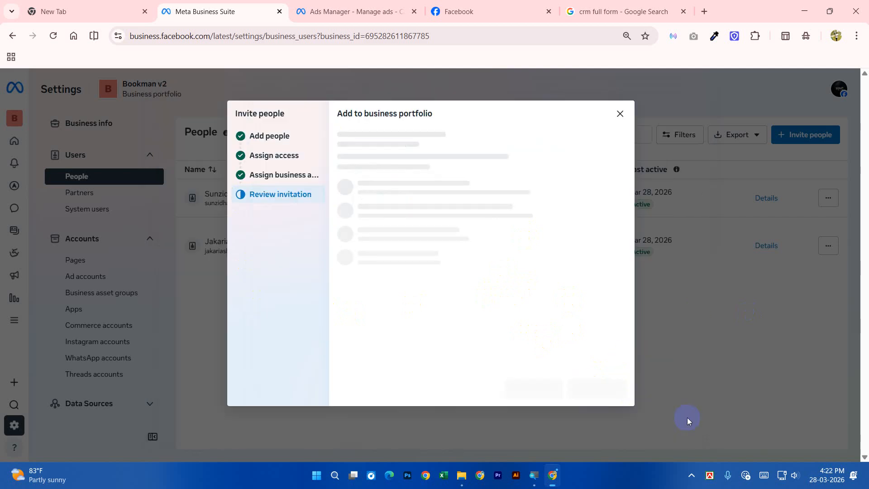
click(380, 325)
scroll(366, 190, down, 1)
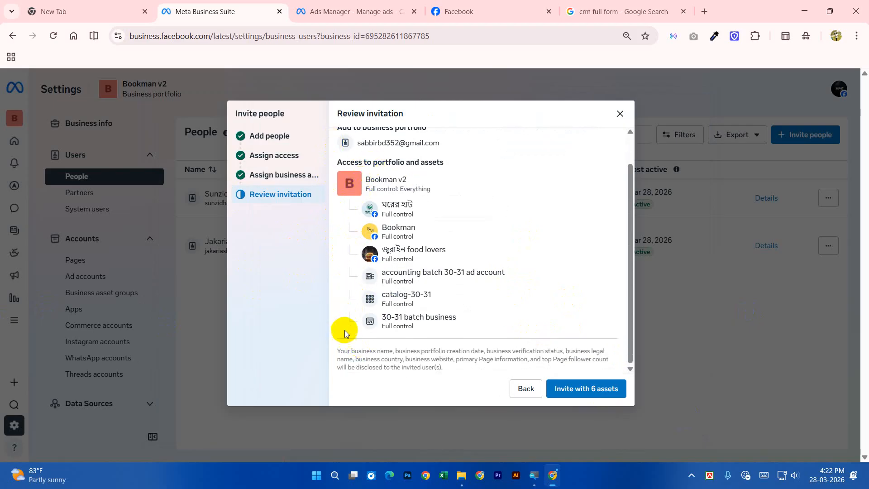
click(575, 390)
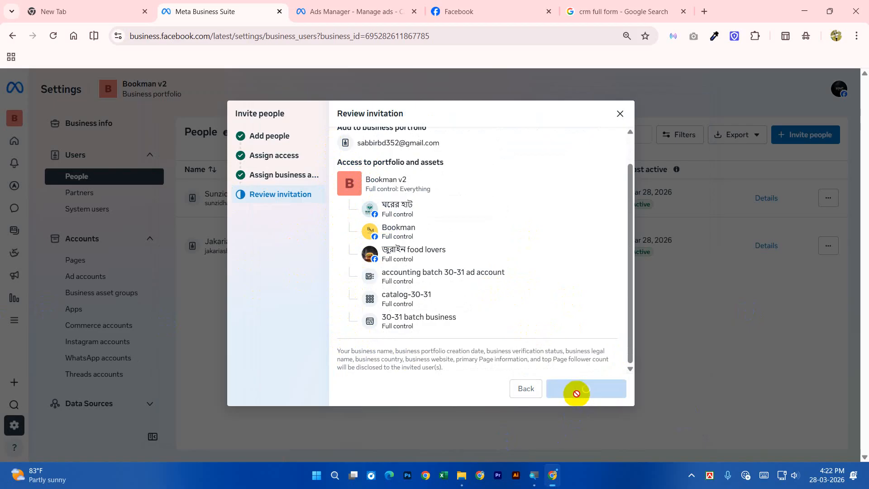
click(613, 387)
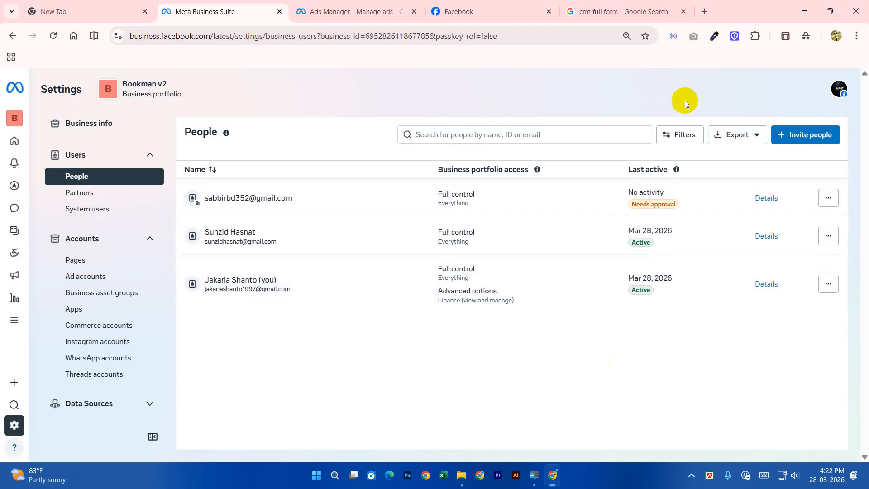
- Remove the other active full-control member from the Bookman v2 business portfolio and dismiss the notification
click(827, 238)
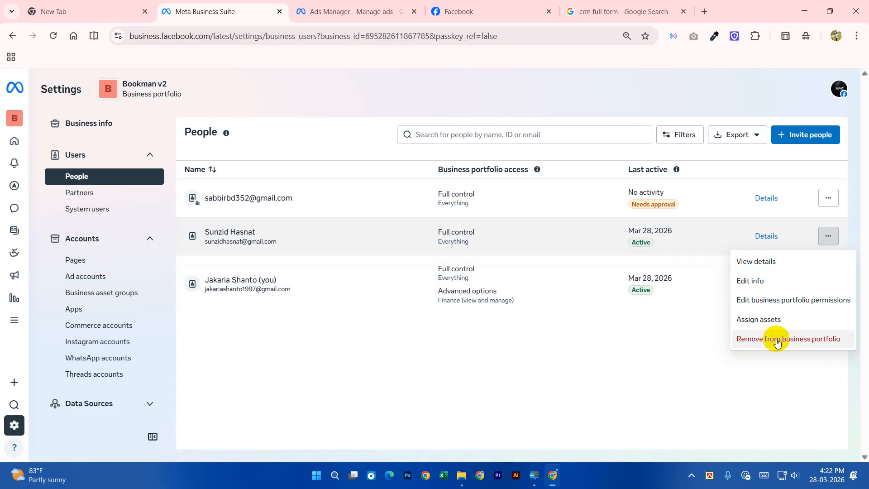
click(673, 334)
click(838, 235)
click(778, 340)
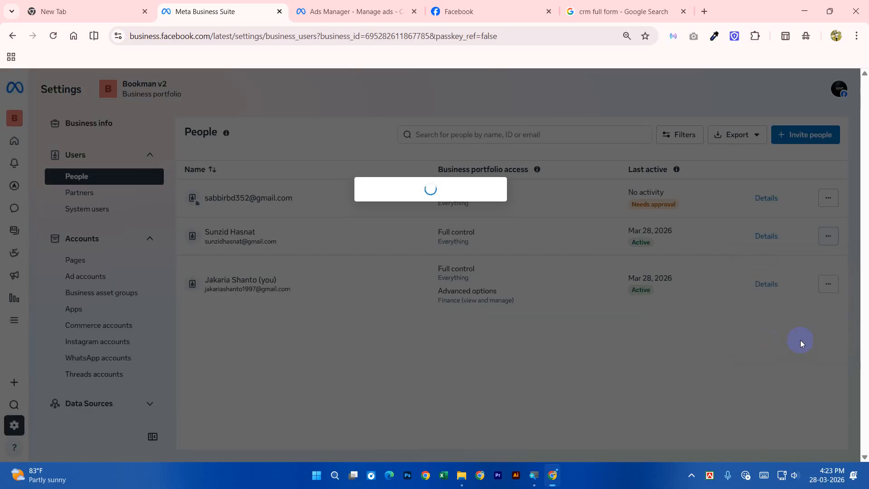
click(501, 236)
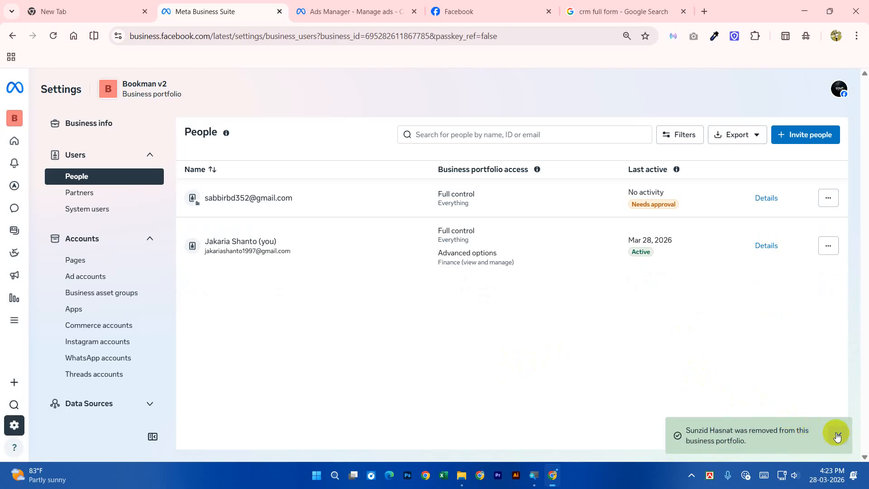
click(837, 436)
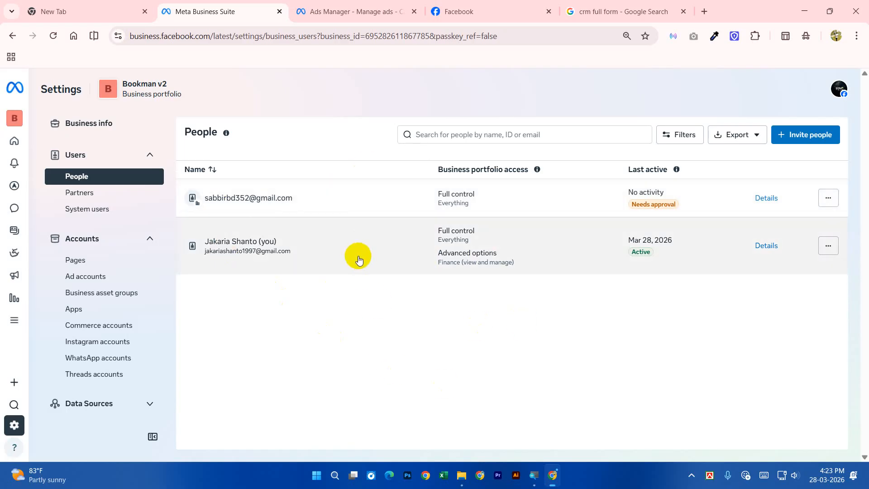
click(132, 233)
click(132, 239)
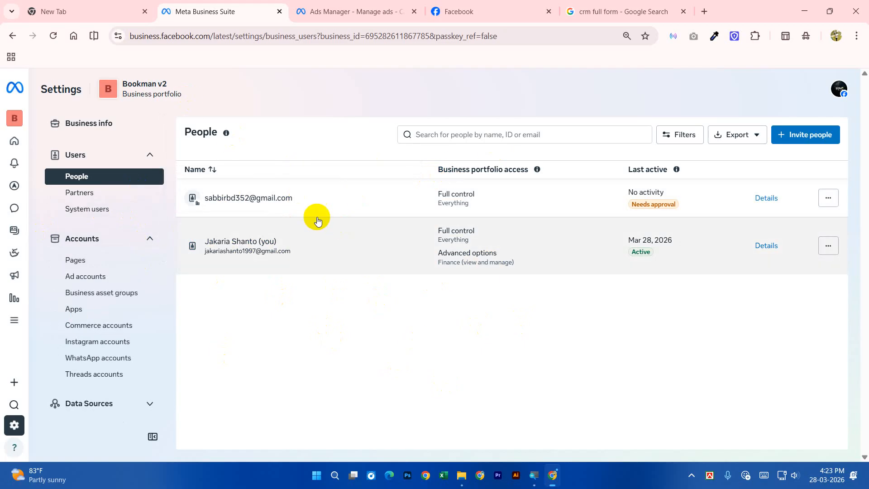
- Look at the Partners list, return to People, and start a new invitation with the invitee's email address
click(87, 196)
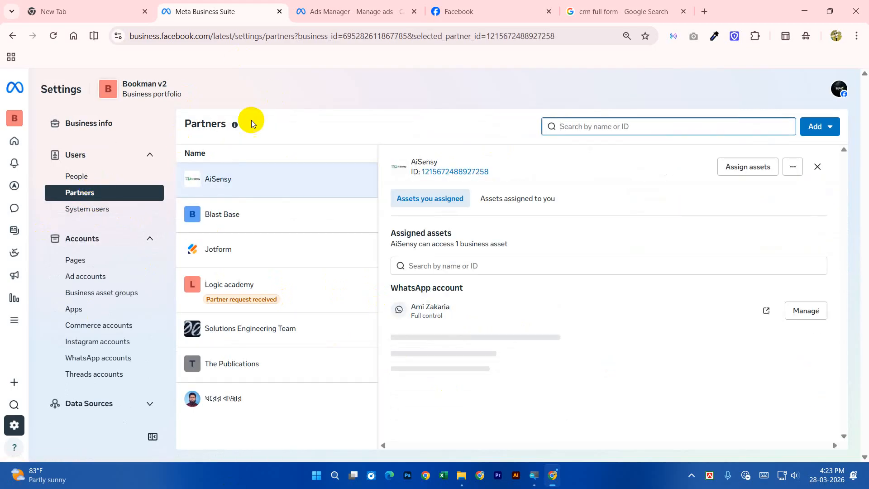
click(89, 177)
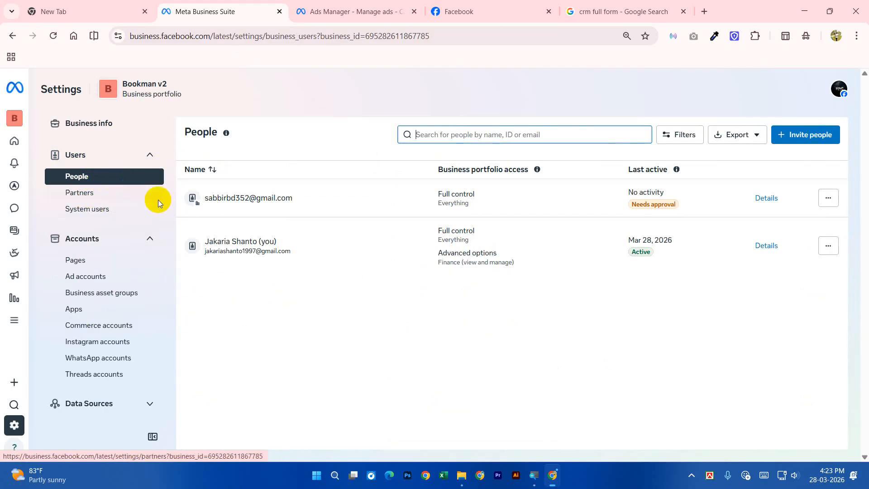
click(803, 132)
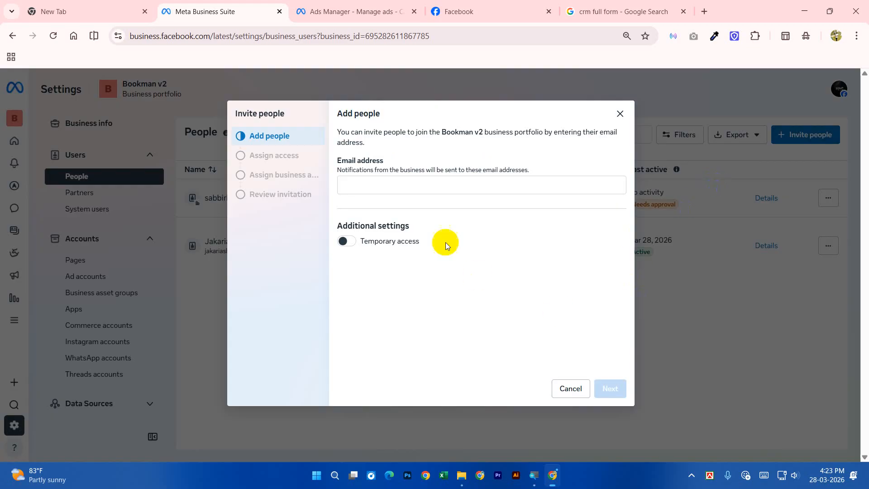
click(348, 187)
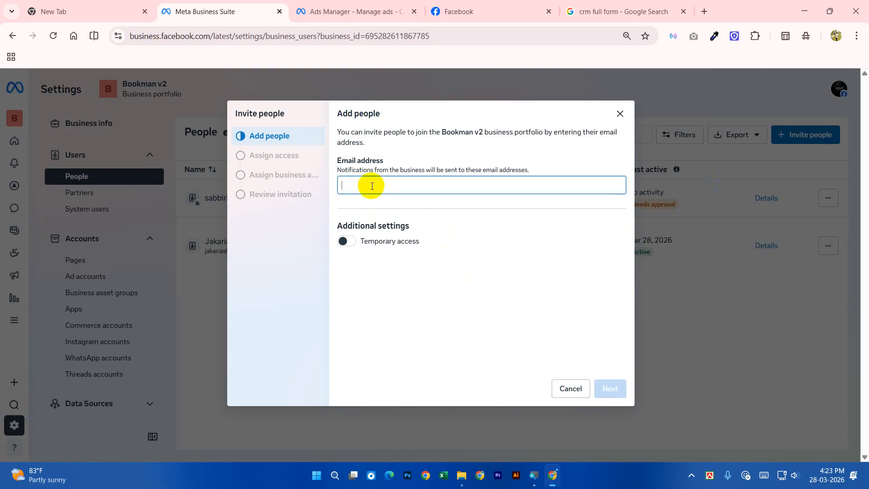
key(ctrl+v)
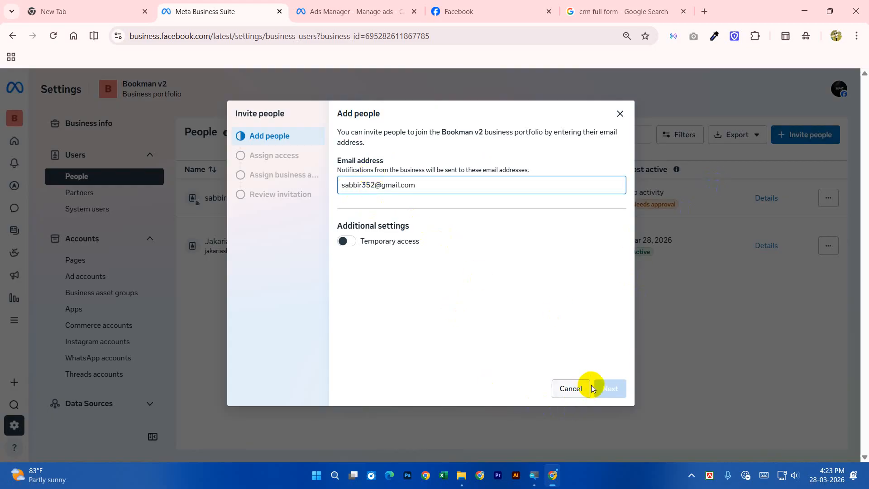
click(609, 389)
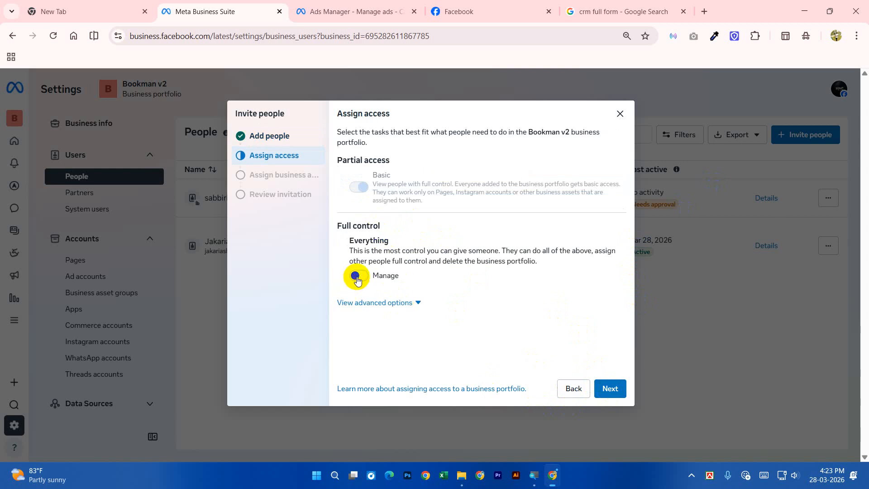
- Turn on full-control Manage access for the invitee, examine the security recommendation and advanced Finance options, and return to the email entry
click(357, 275)
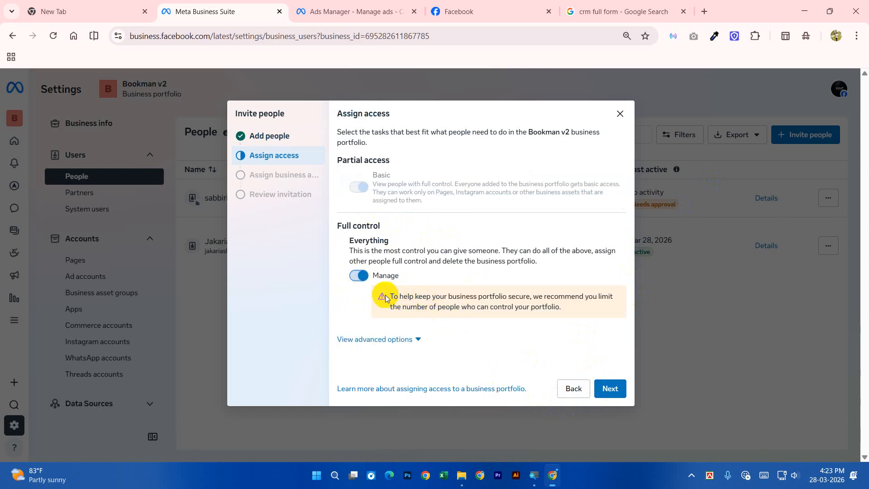
drag(389, 298, 566, 311)
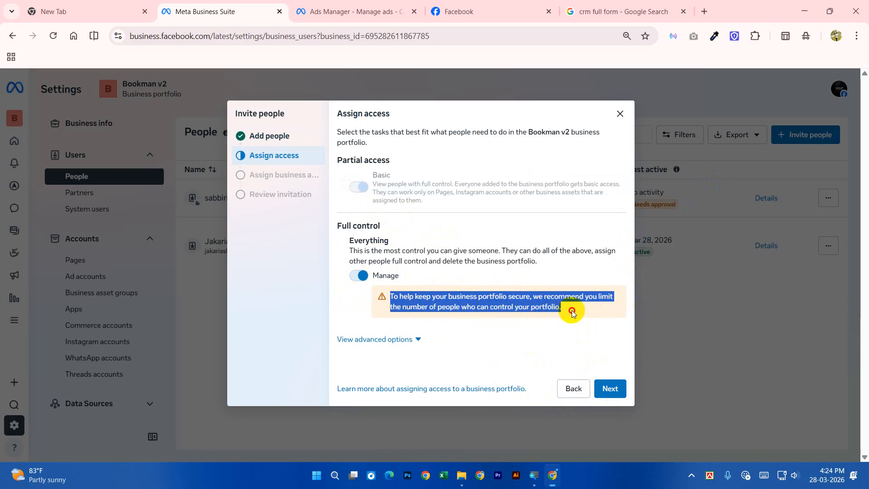
click(418, 340)
scroll(484, 337, down, 2)
click(625, 113)
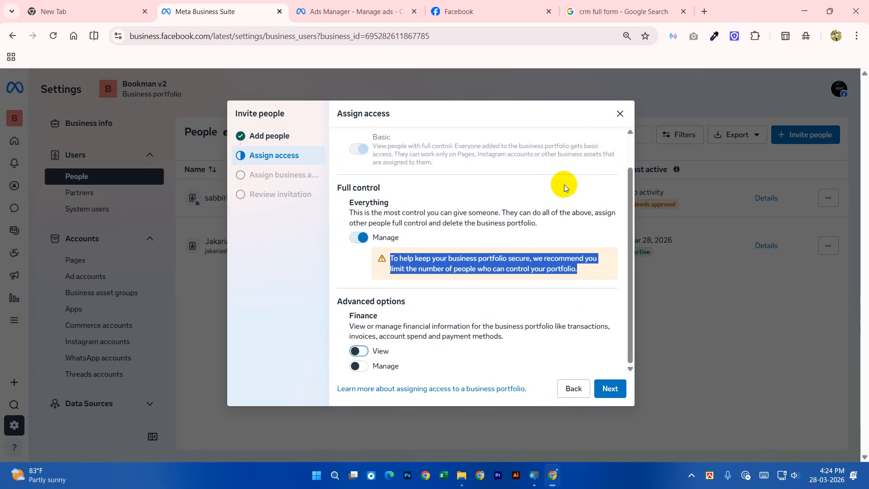
click(543, 233)
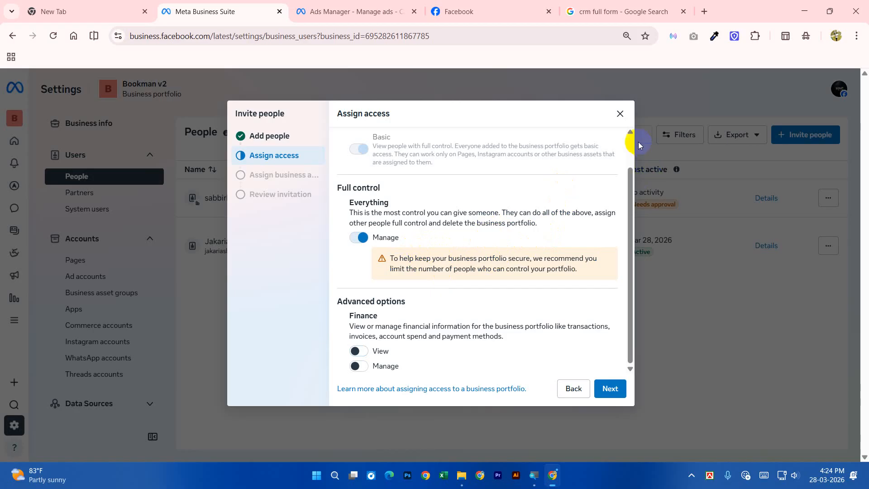
click(577, 388)
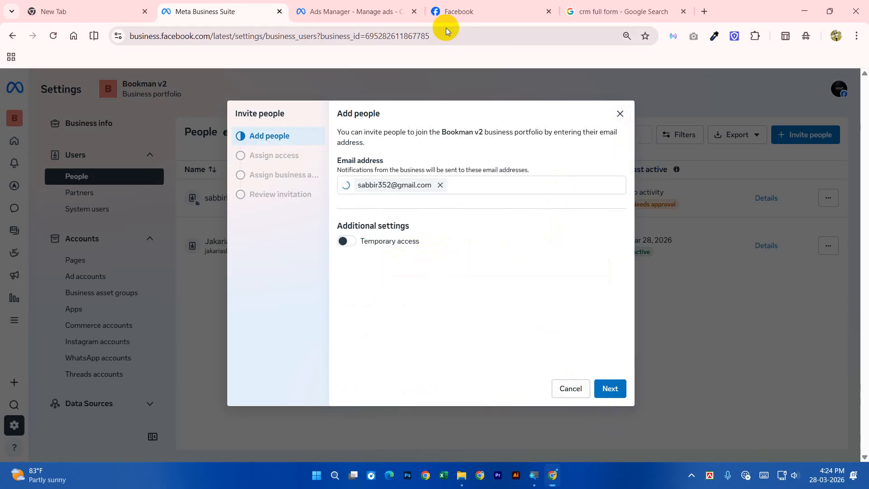
- Switch to Facebook, switch into the ঘরের হাট Page, and open Page access from its professional dashboard, dismissing the notification request
click(458, 11)
click(840, 86)
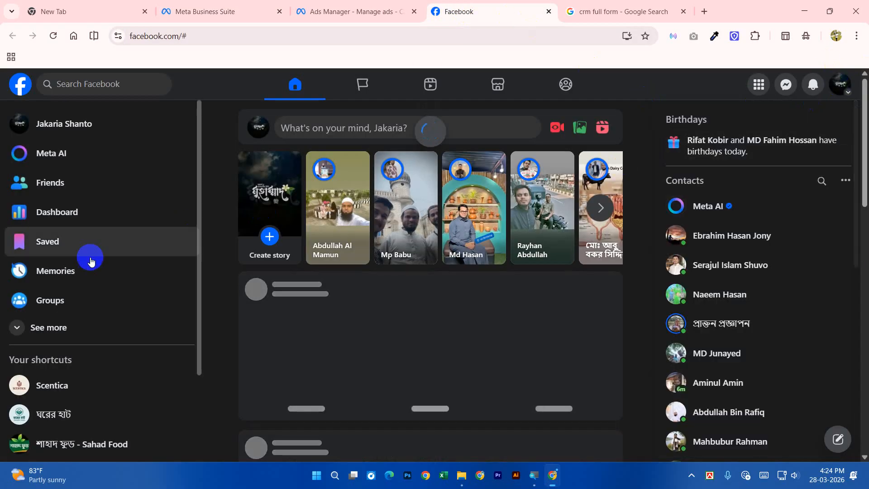
click(838, 83)
click(727, 161)
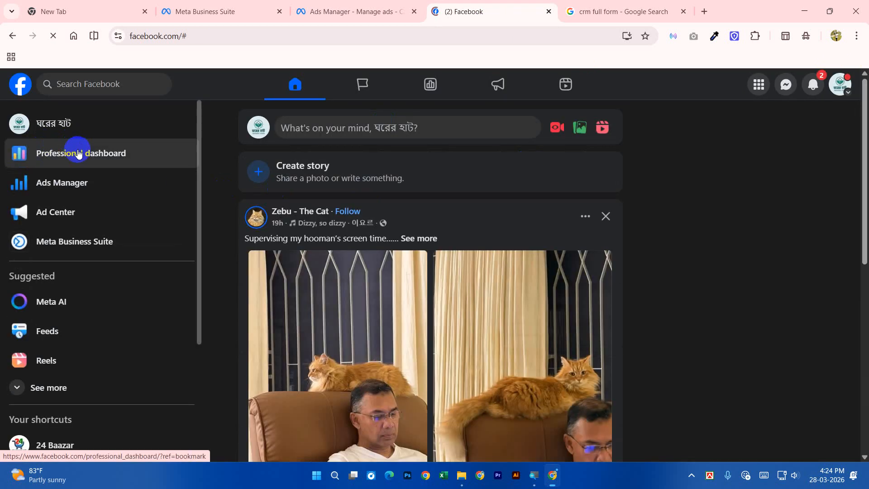
click(79, 154)
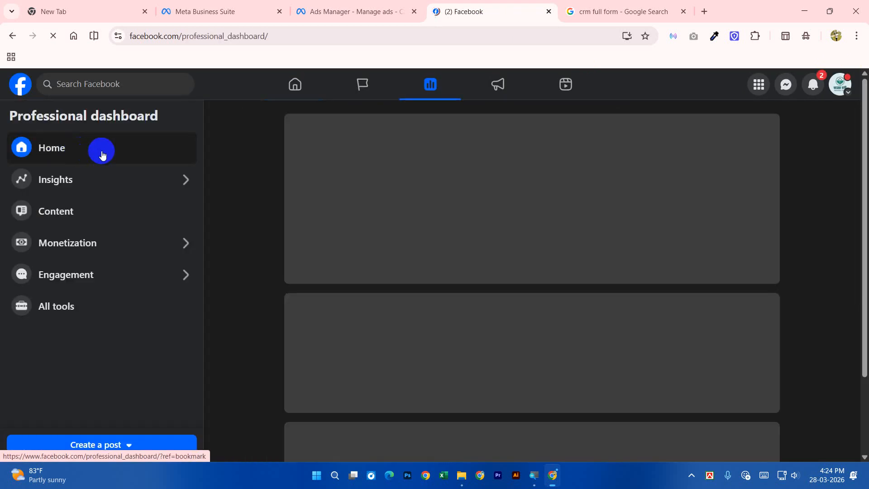
click(183, 375)
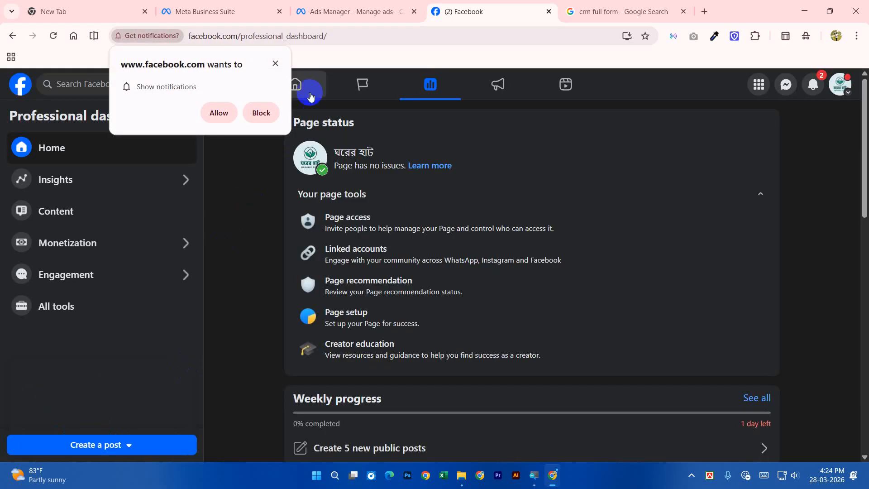
click(274, 62)
click(380, 233)
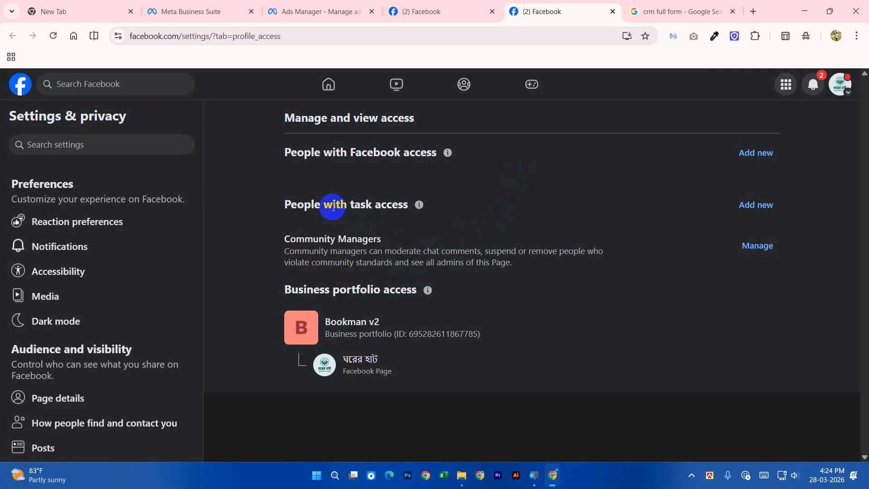
- Read the task access explanation without adding anyone, and search for and select a person for Facebook access to the Page
click(755, 205)
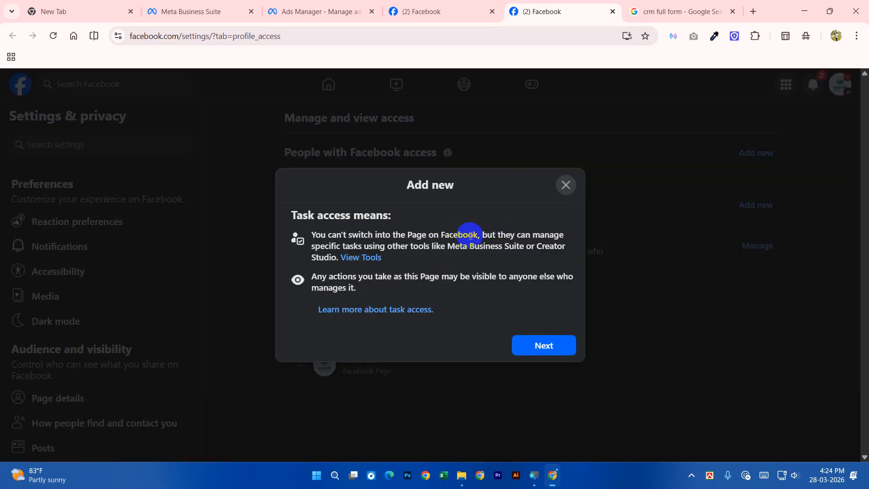
click(554, 186)
click(746, 154)
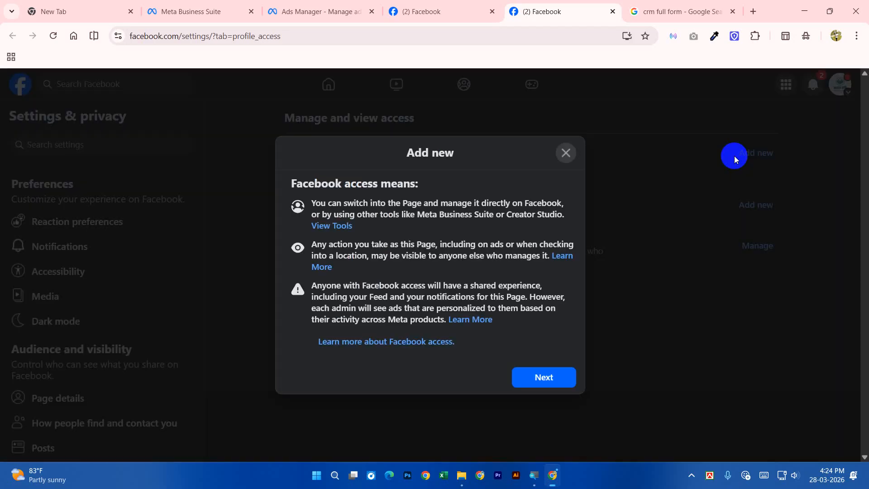
click(567, 383)
text(rahib)
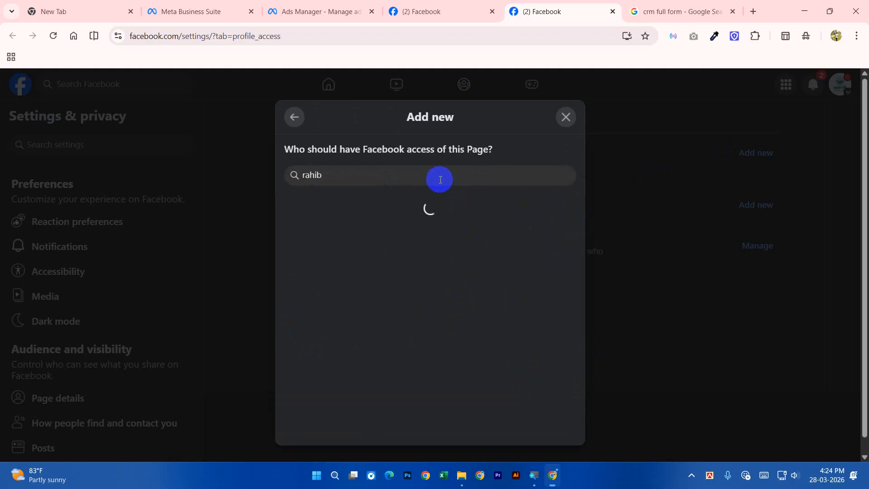
click(342, 209)
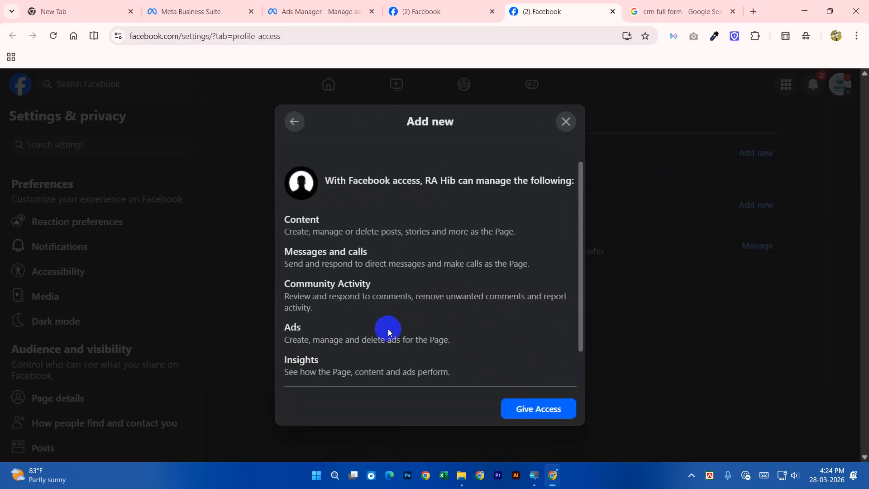
- Review the person's Facebook access permissions, try the full control option on and off, and close without giving access
scroll(380, 312, down, 2)
scroll(384, 274, up, 2)
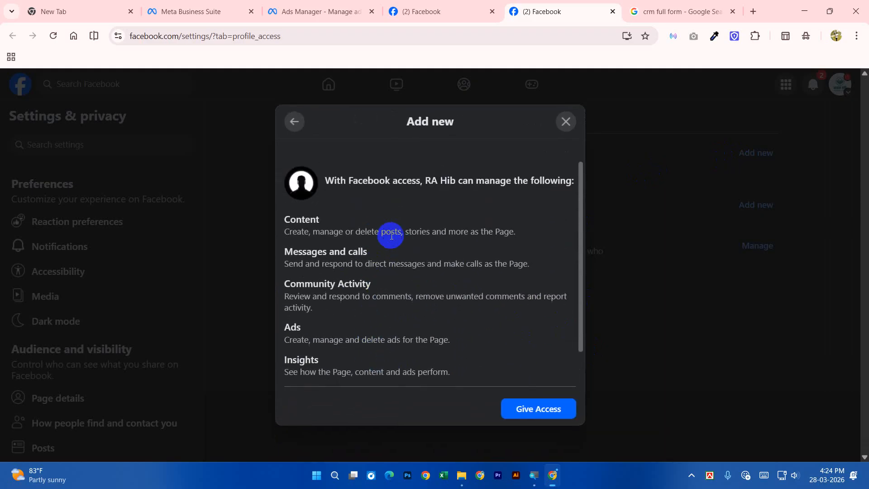
scroll(427, 239, down, 2)
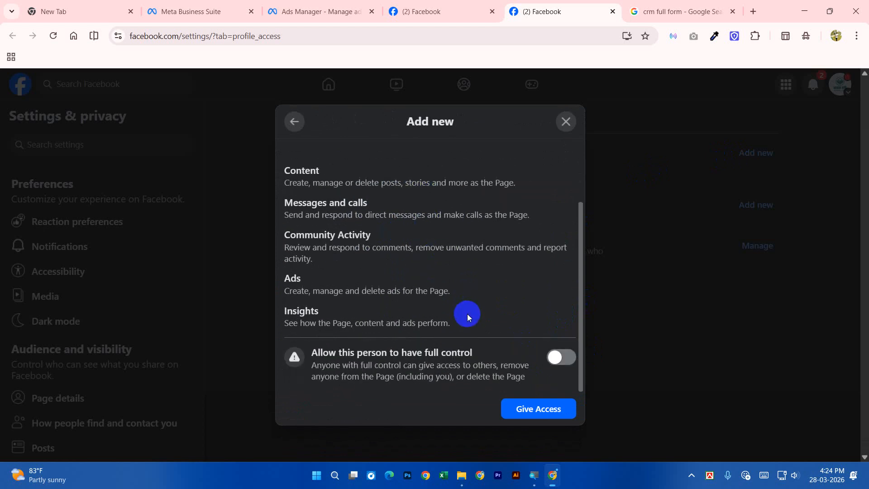
click(559, 358)
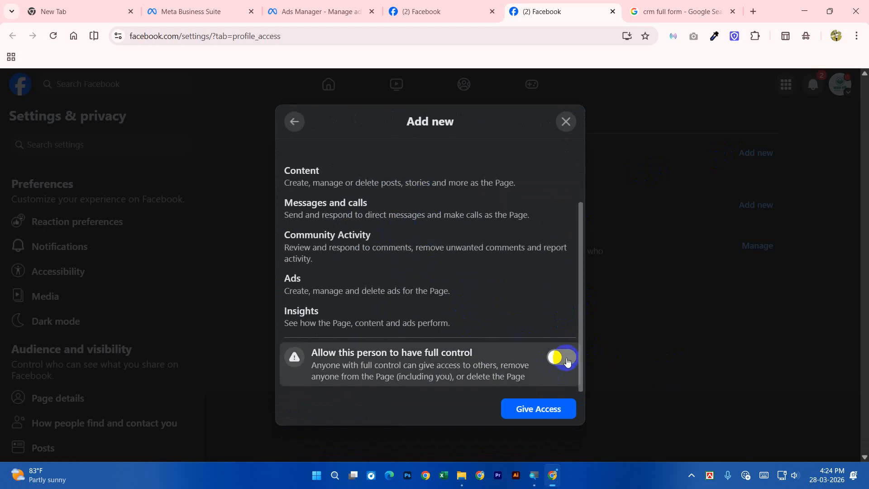
click(567, 360)
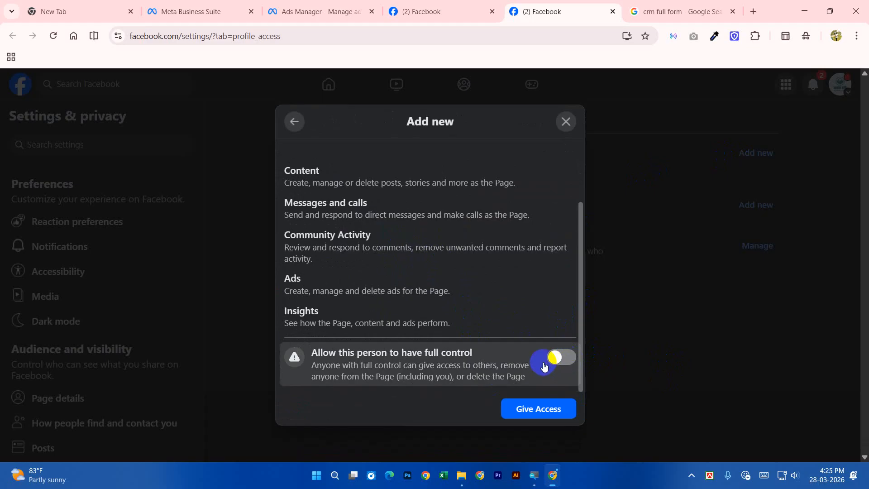
click(569, 364)
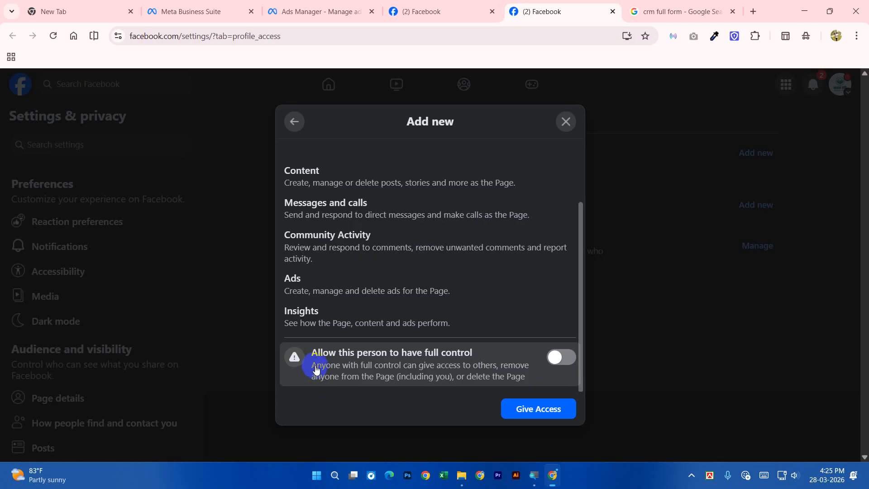
click(569, 357)
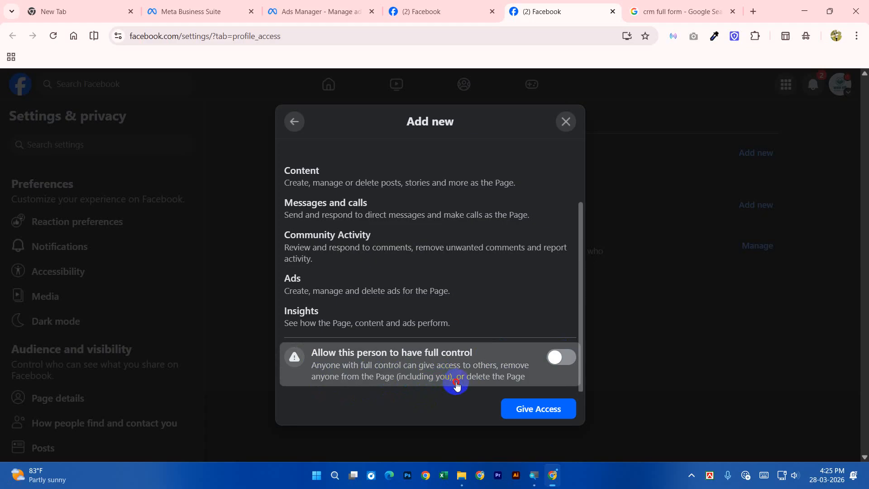
click(469, 384)
click(568, 354)
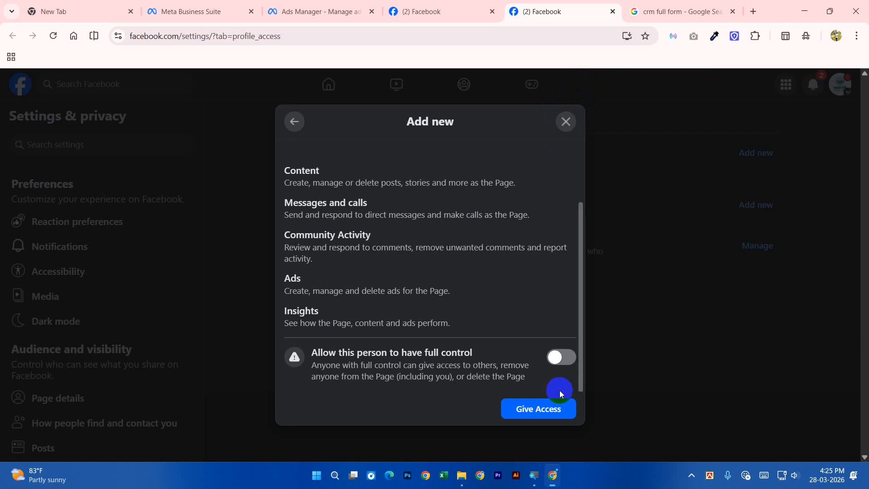
click(561, 358)
click(570, 364)
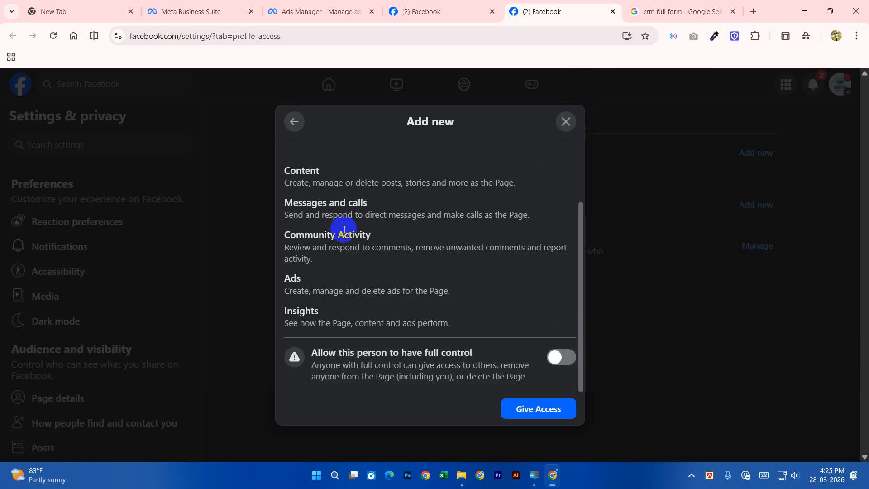
click(556, 358)
click(557, 361)
click(565, 122)
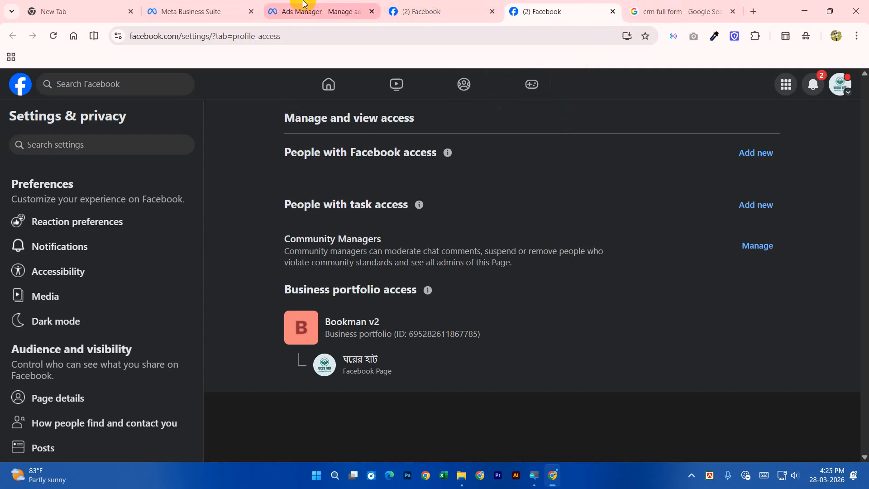
- Switch back to Meta Business Suite and discard the unfinished invitation to Bookman v2
click(185, 12)
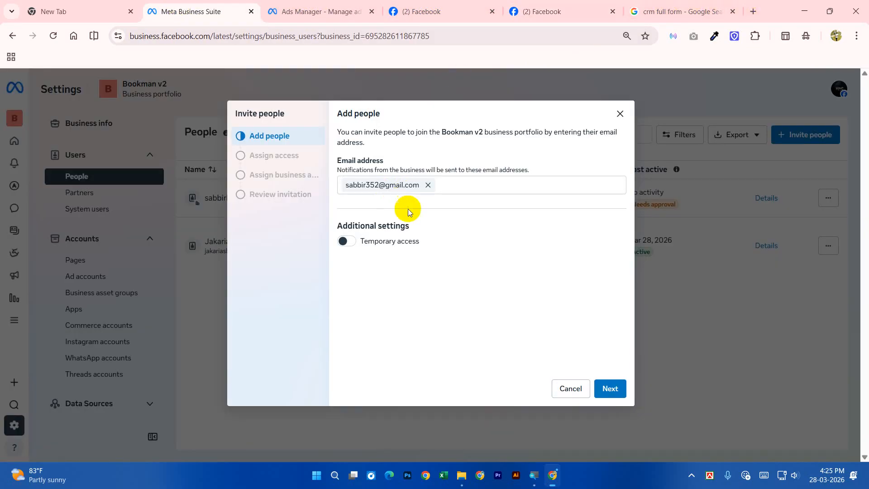
click(620, 114)
click(547, 240)
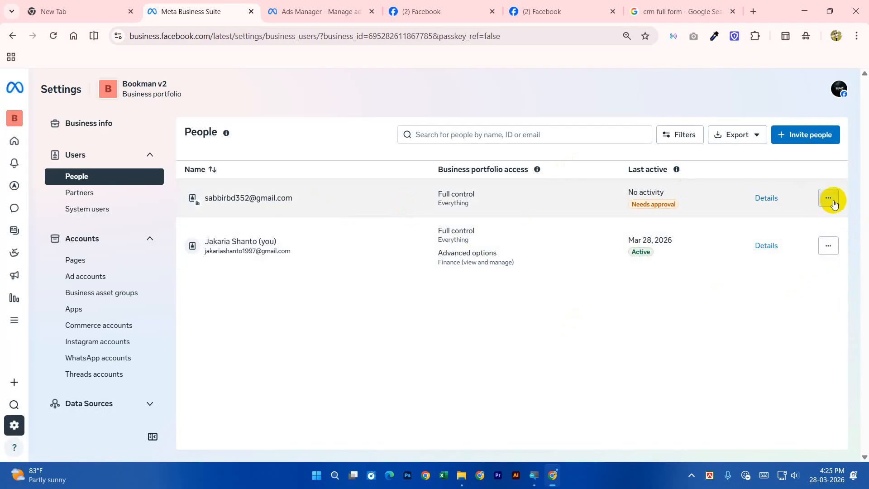
- Start cancelling the pending invitation that needs approval in People, and dismiss the confirmation without cancelling the invitation
click(828, 197)
click(827, 285)
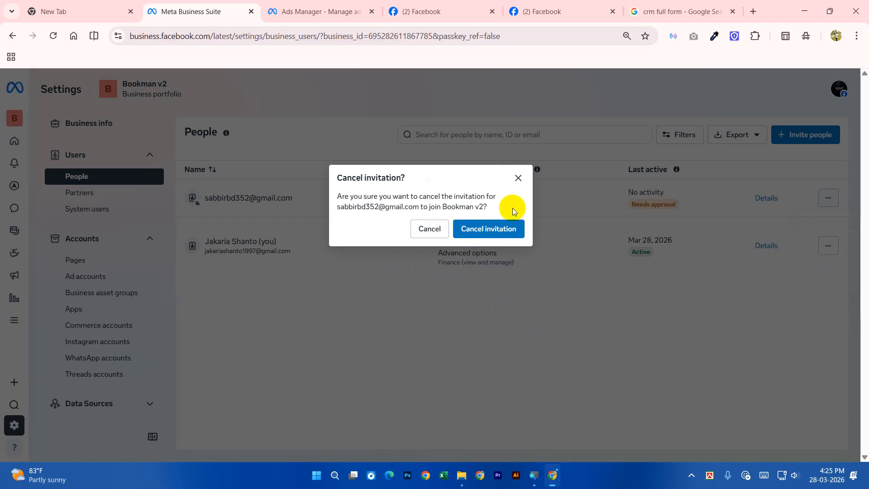
click(518, 179)
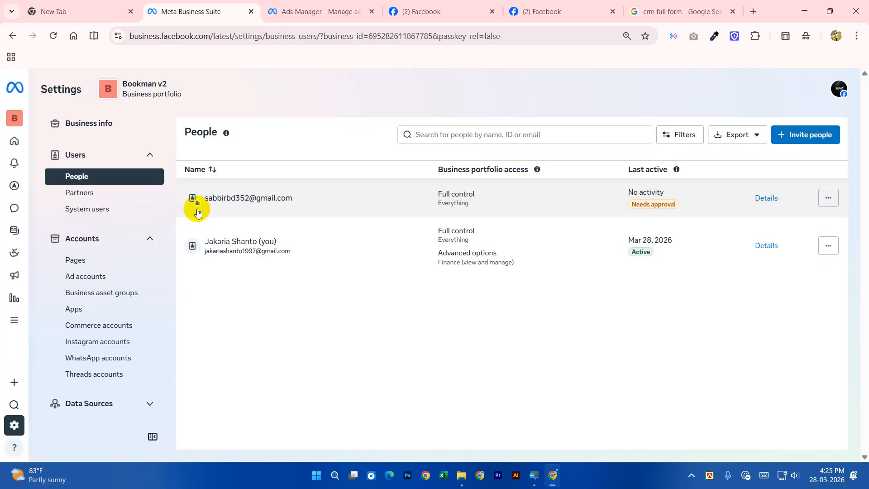
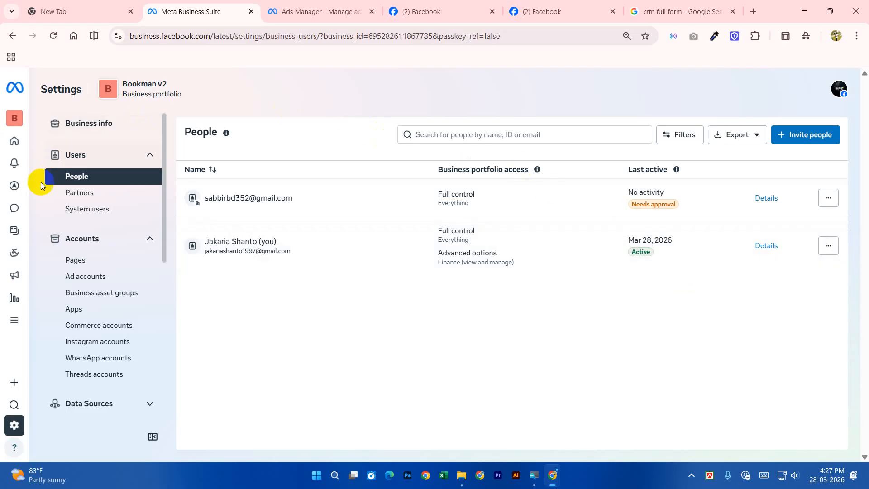
- Compare the People and Partners sections in the Bookman v2 settings, ending on the Partners list
click(84, 196)
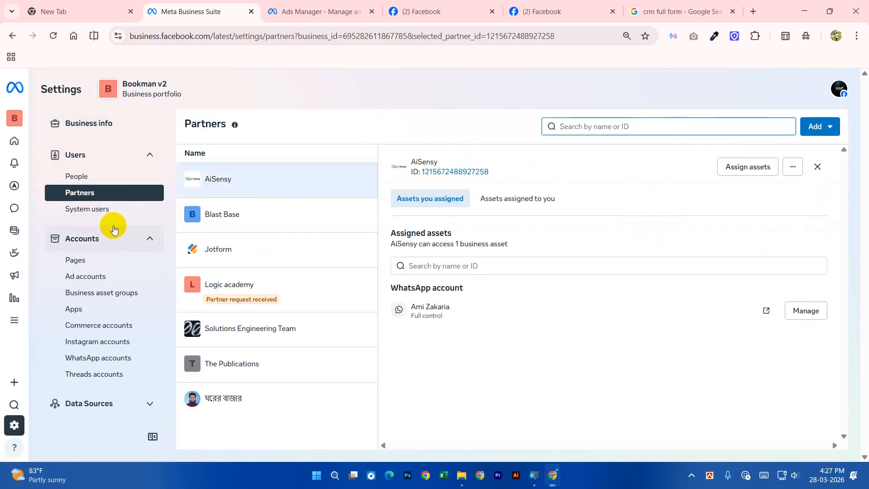
click(101, 177)
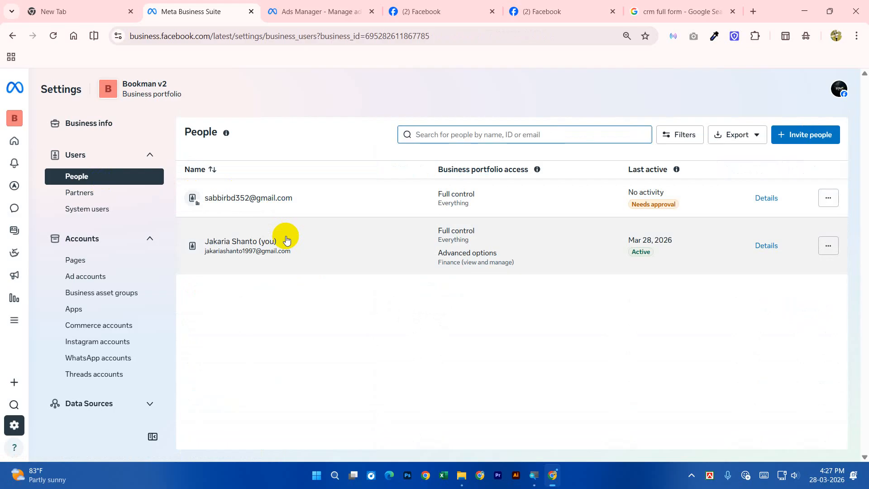
click(88, 199)
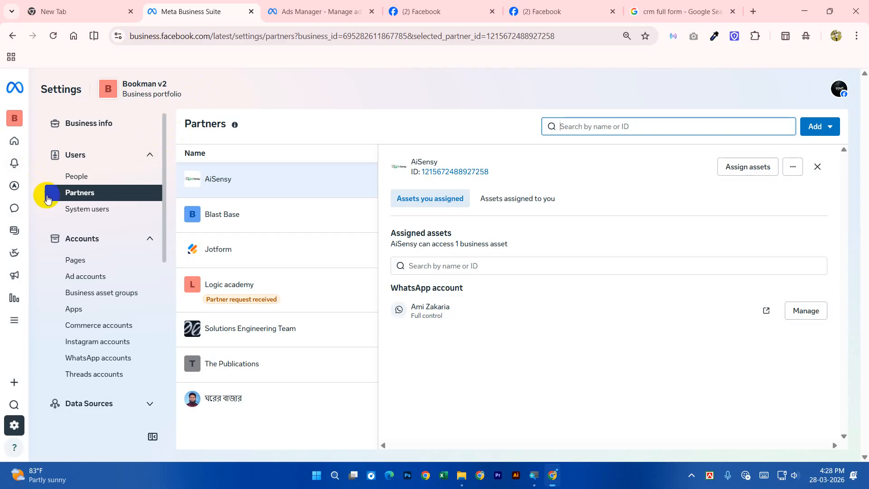
- Look over the list of available business portfolios and close it without switching from Bookman v2
mouse_move(26, 135)
click(68, 119)
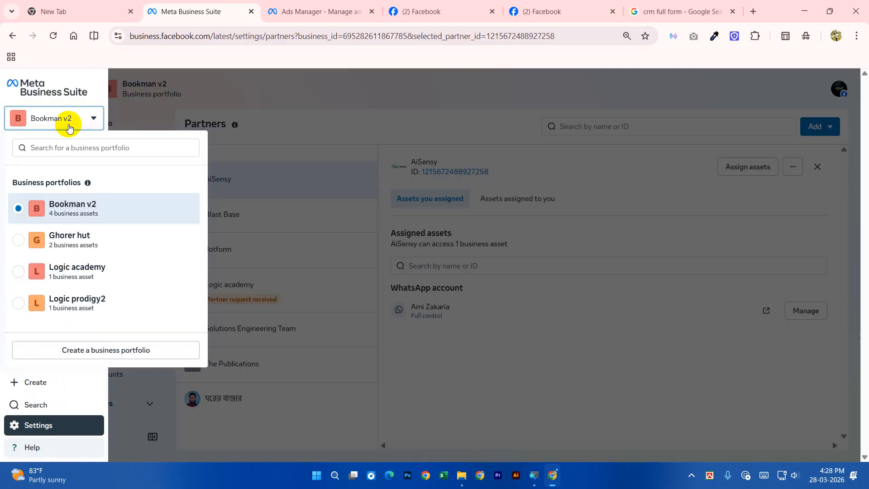
click(231, 253)
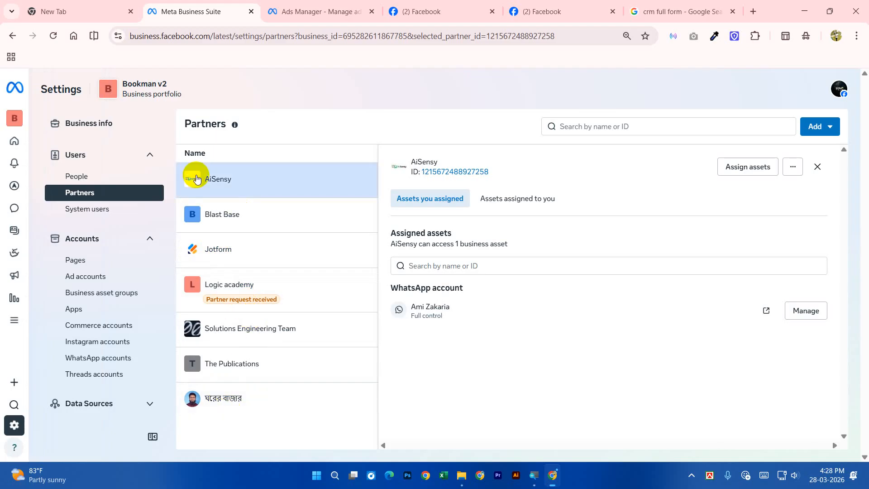
mouse_move(16, 118)
click(52, 119)
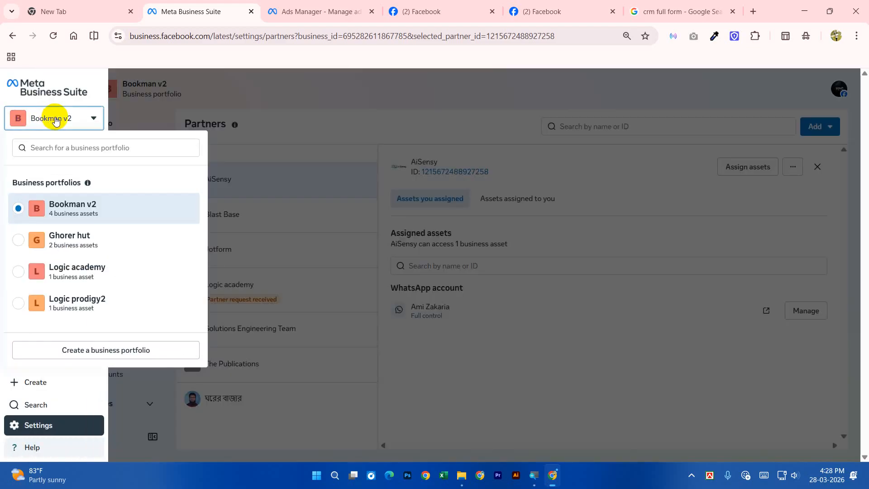
click(295, 191)
- Review the approval request details of the pending invitation in People, and return through People to the Partners list
click(107, 175)
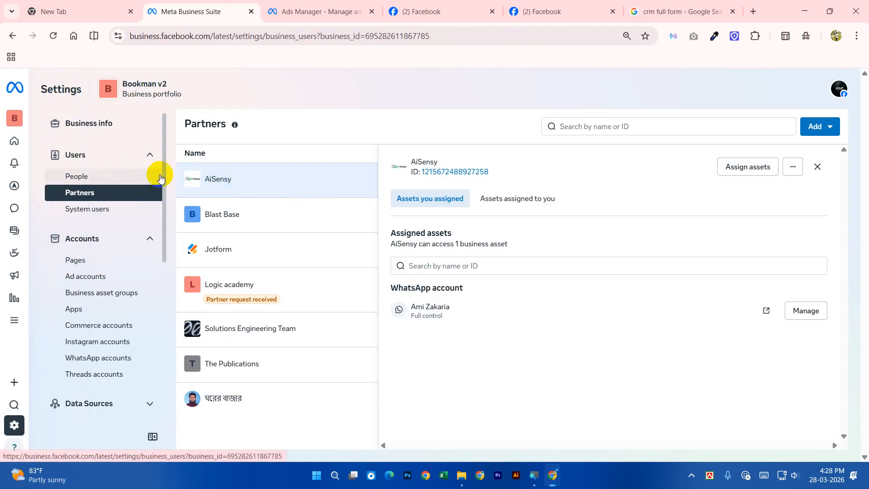
click(837, 197)
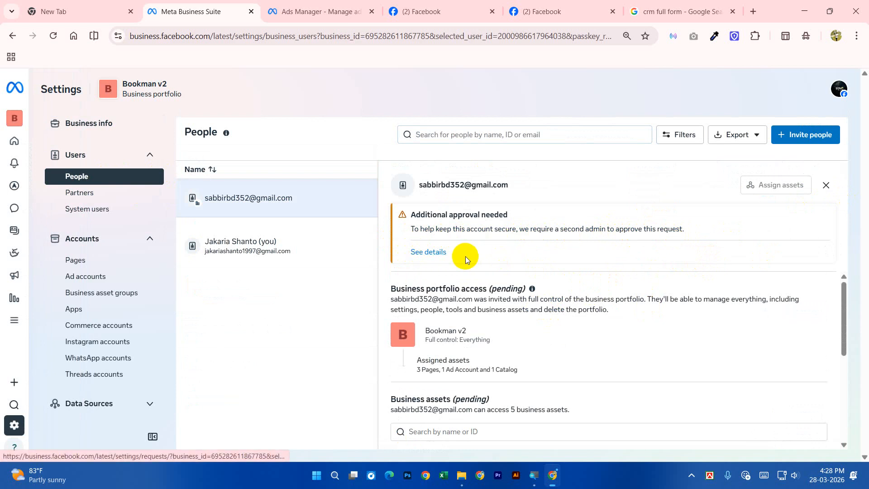
click(436, 252)
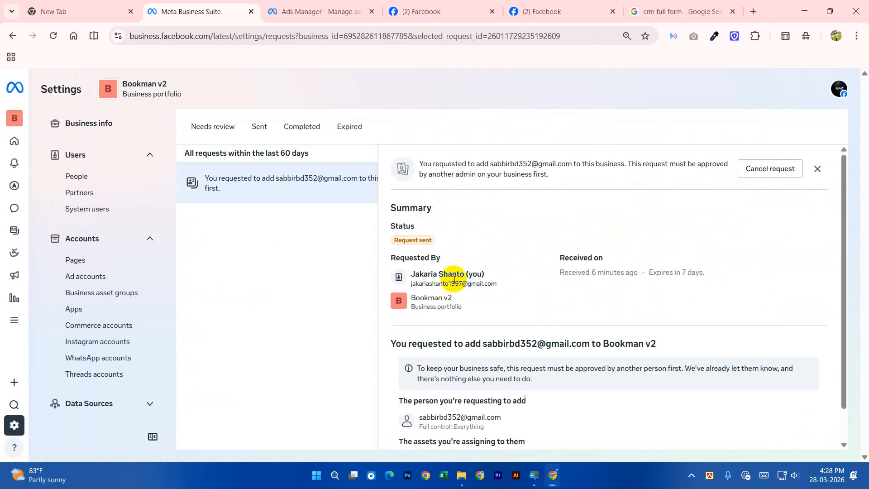
scroll(423, 285, down, 1)
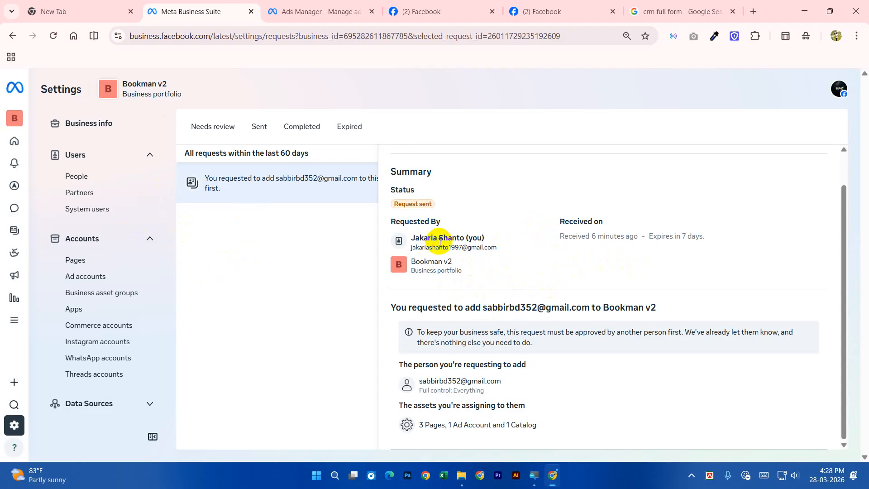
scroll(532, 276, up, 1)
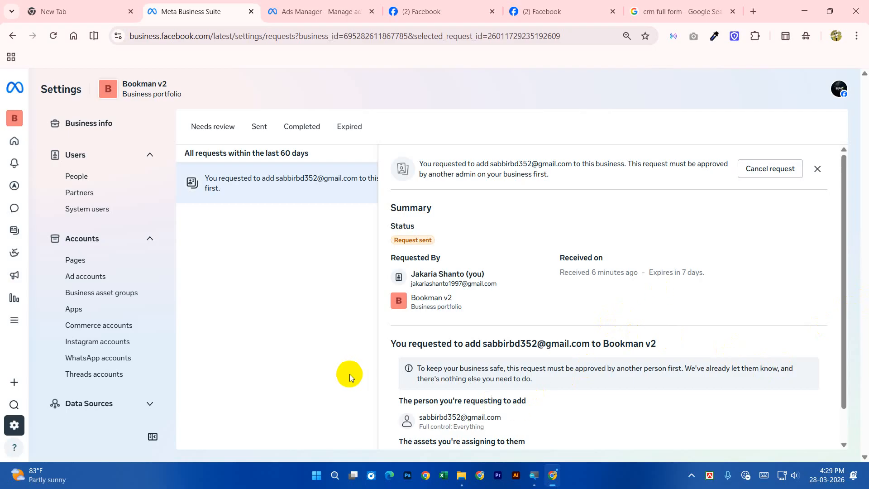
click(81, 178)
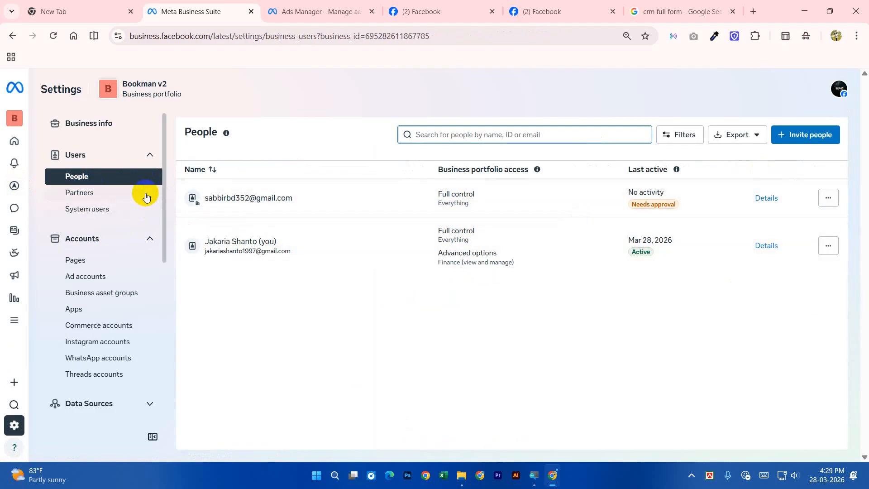
click(120, 193)
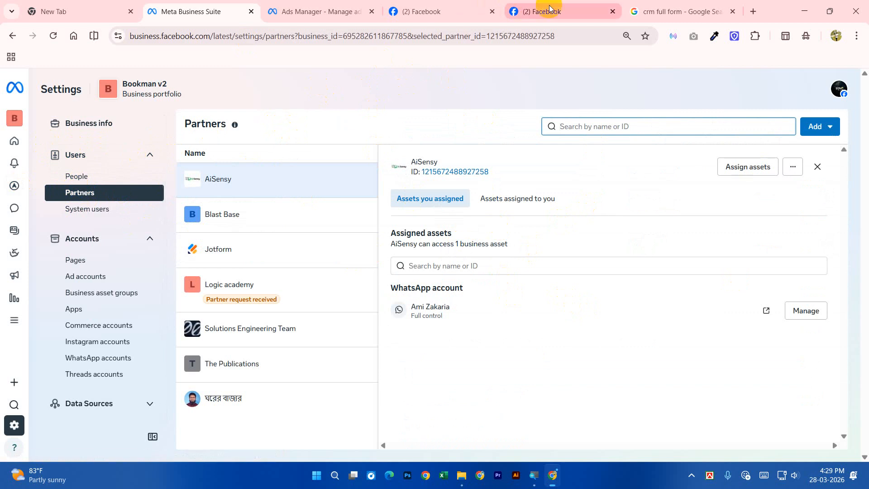
- Switch to Facebook, search for "ads ghor", and open and browse the AdsGhor Page
mouse_move(565, 13)
click(434, 12)
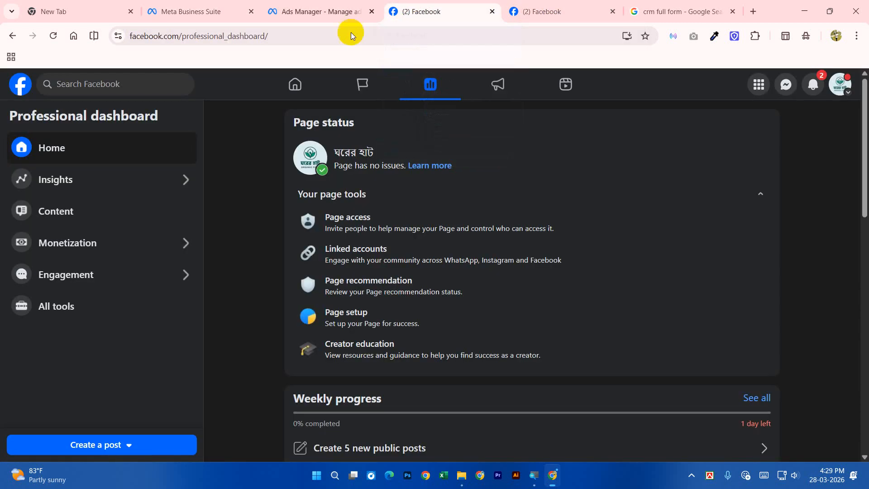
click(124, 94)
text(ads)
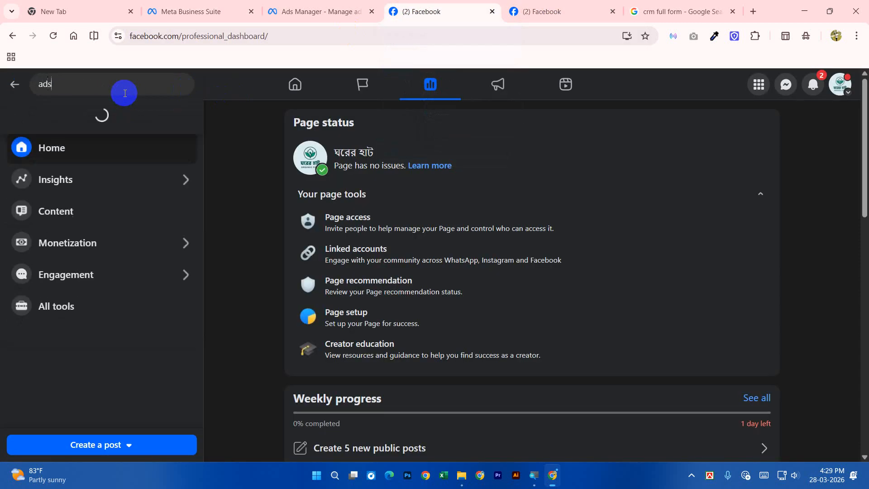
text( ghor\)
key(Return)
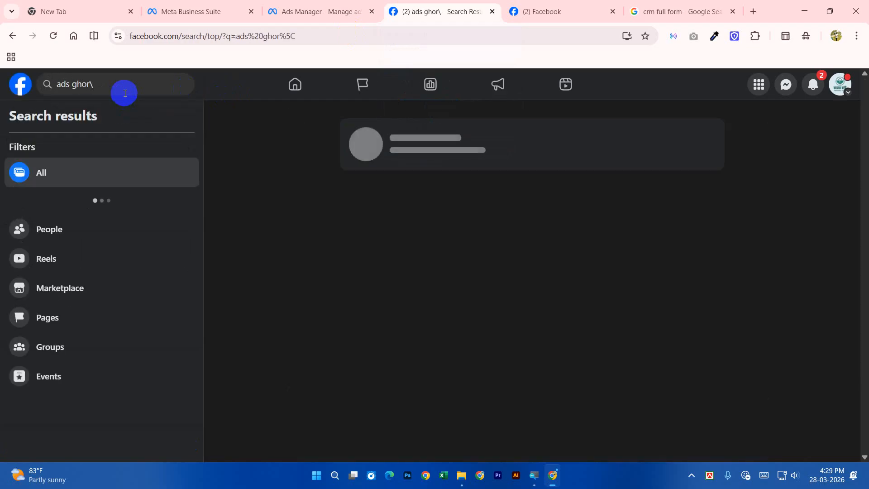
click(169, 88)
click(169, 88)
key(BackSpace)
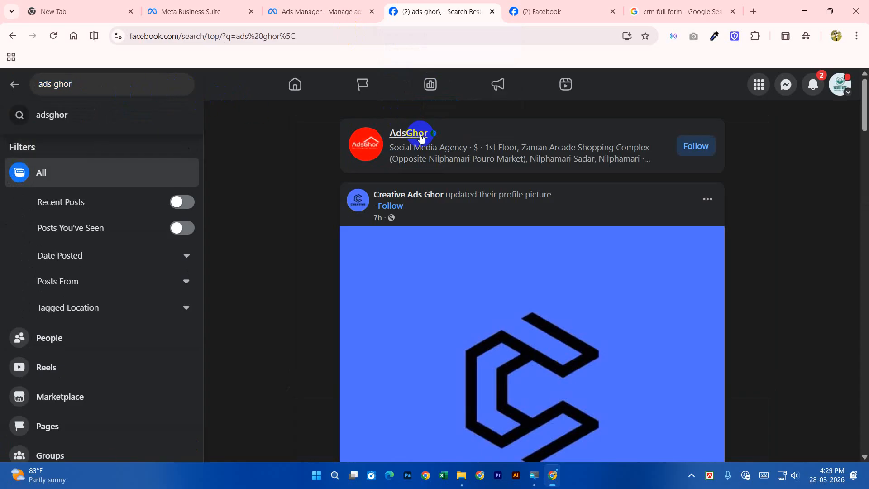
click(412, 133)
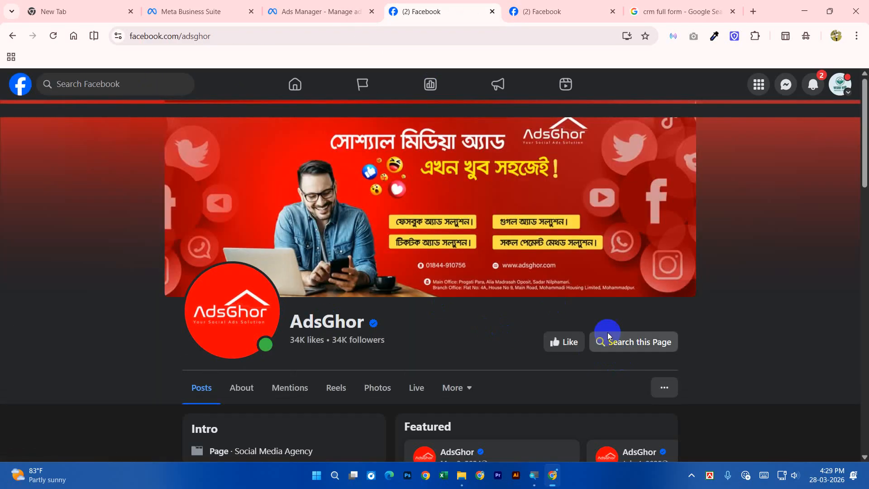
scroll(430, 293, down, 10)
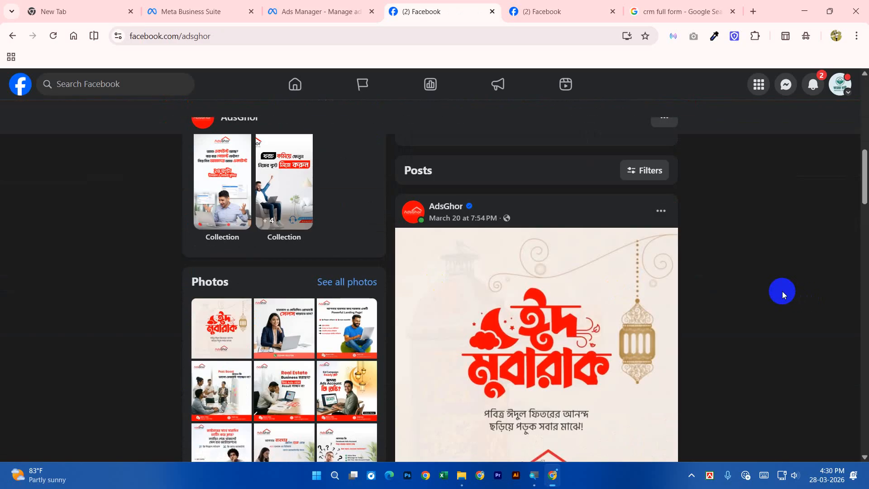
scroll(761, 273, down, 1)
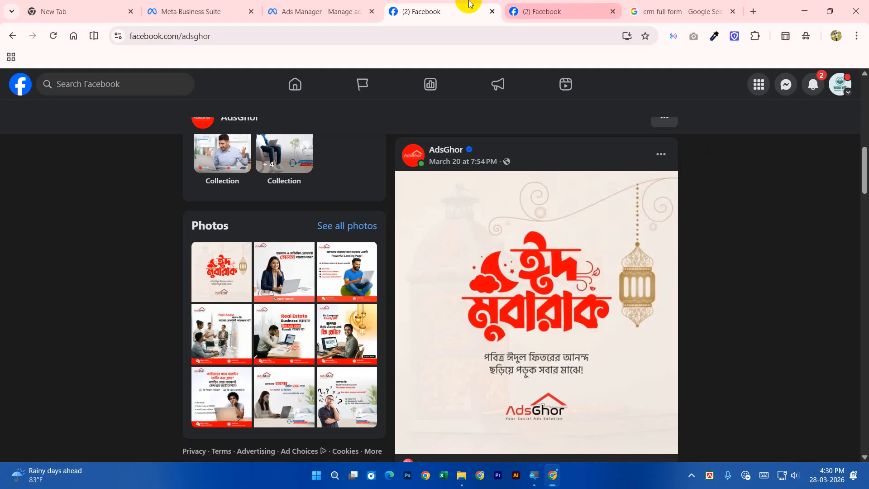
- Switch back to Meta Business Suite and examine the ad account creation limit in Bookman v2's business info
click(345, 5)
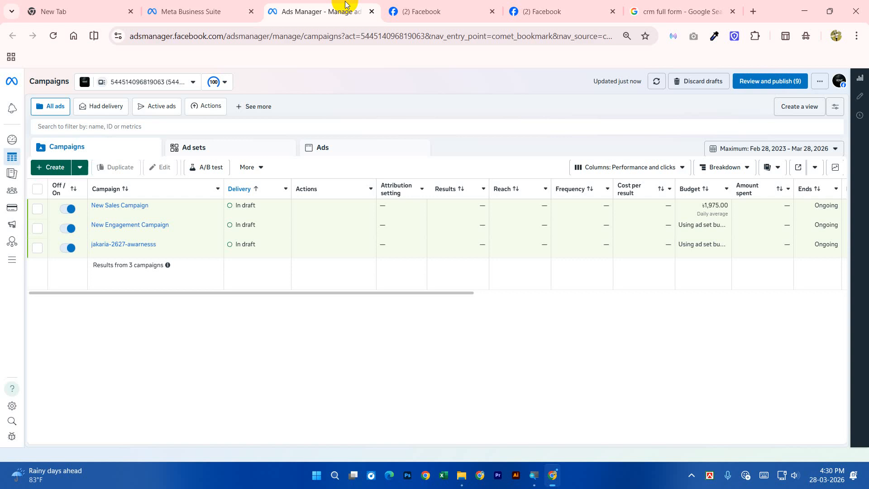
click(170, 7)
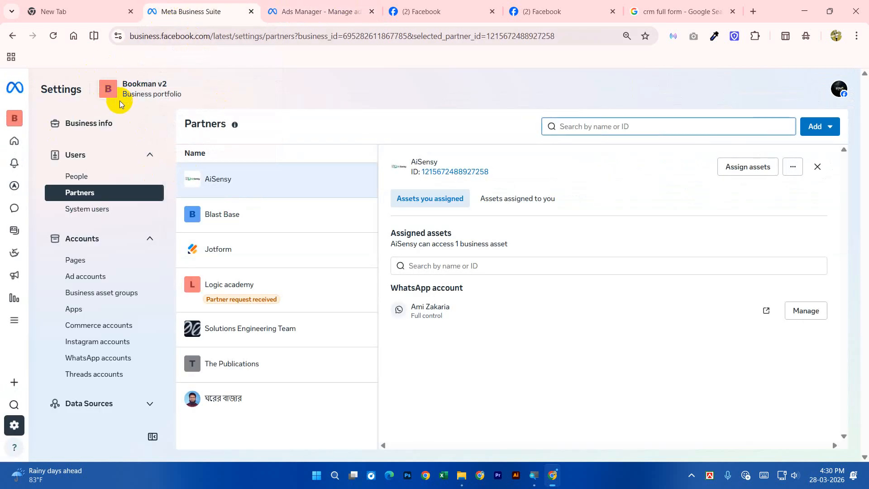
click(105, 122)
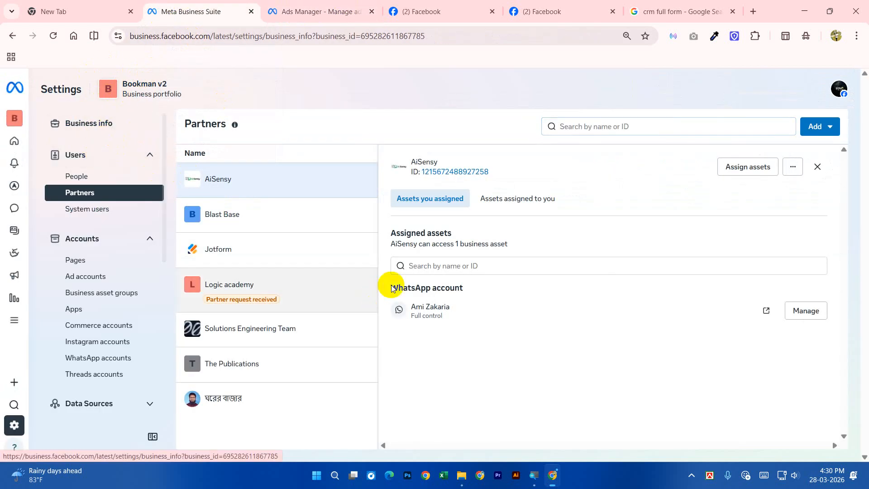
scroll(314, 305, down, 3)
scroll(305, 305, down, 6)
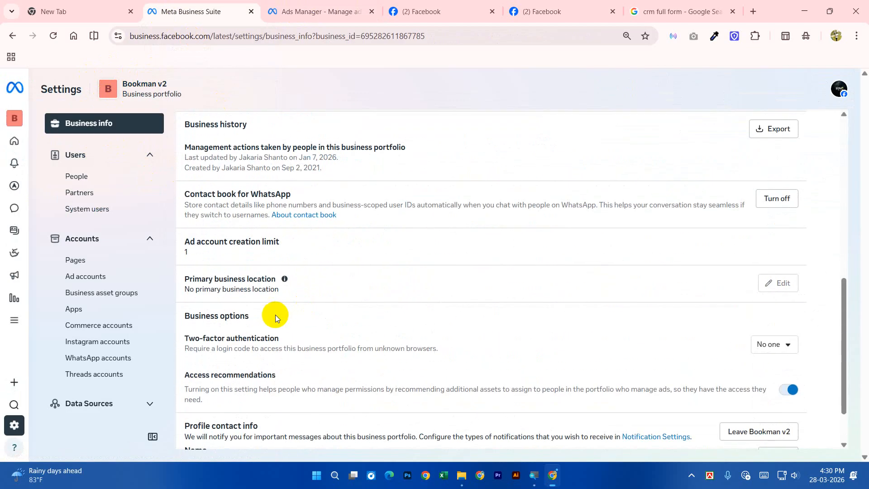
mouse_move(187, 243)
mouse_down()
mouse_move(281, 242)
mouse_move(282, 253)
mouse_up()
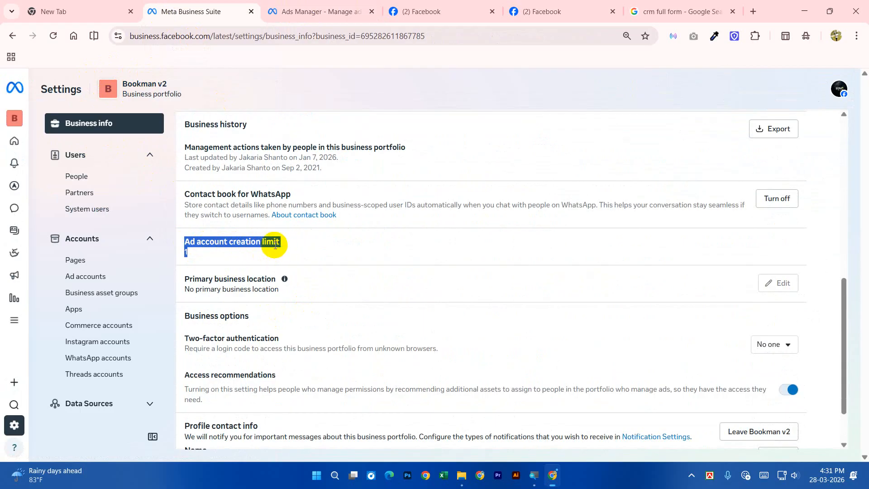
click(267, 243)
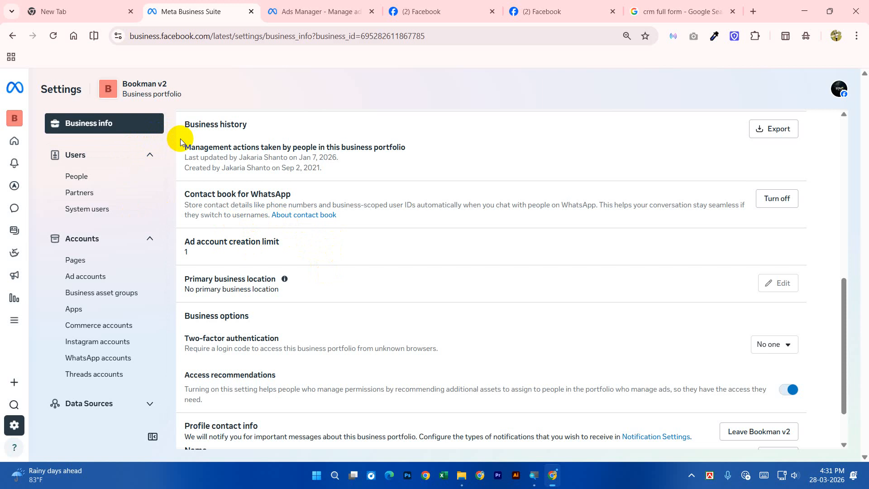
- Collapse the Accounts group in the settings navigation and leave the Users group expanded
click(136, 155)
click(132, 192)
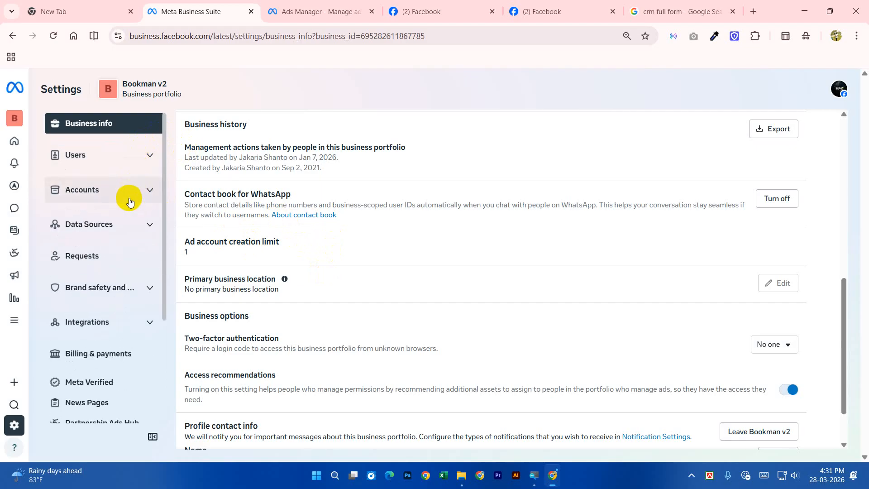
click(126, 156)
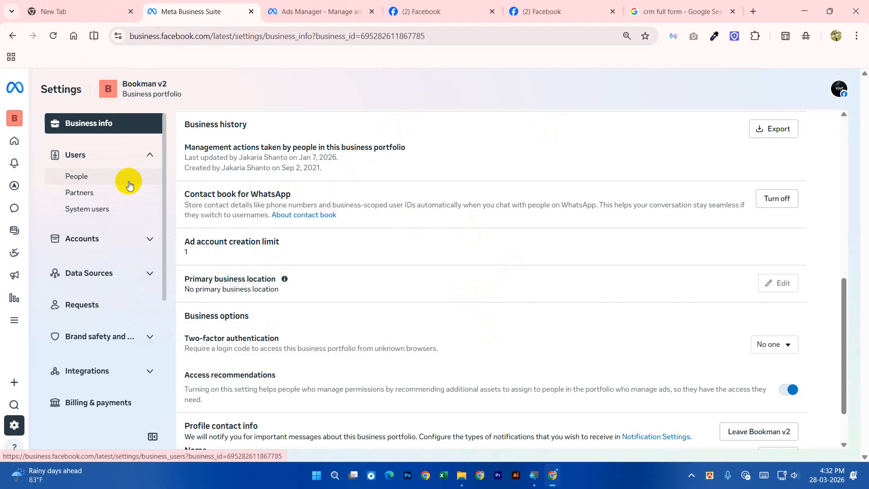
click(112, 161)
click(111, 163)
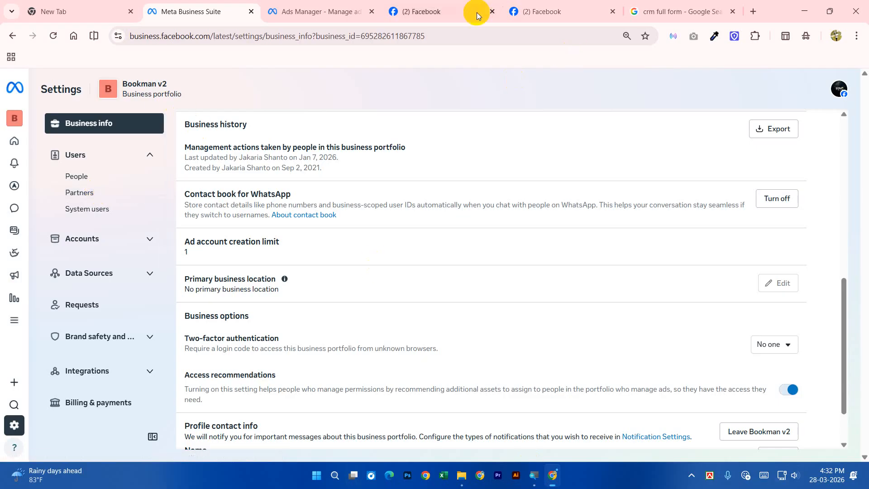
click(107, 157)
click(106, 156)
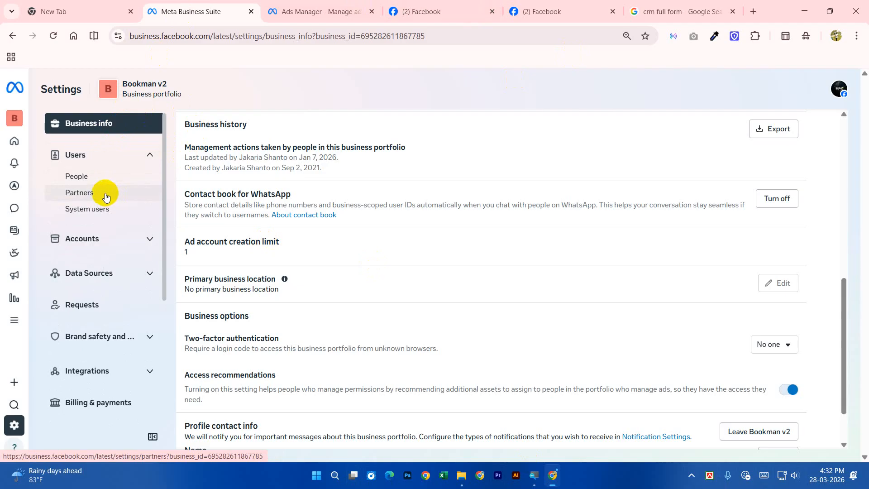
- Switch to the Logic academy portfolio and show its partner request to Bookman v2 in Partners
click(45, 120)
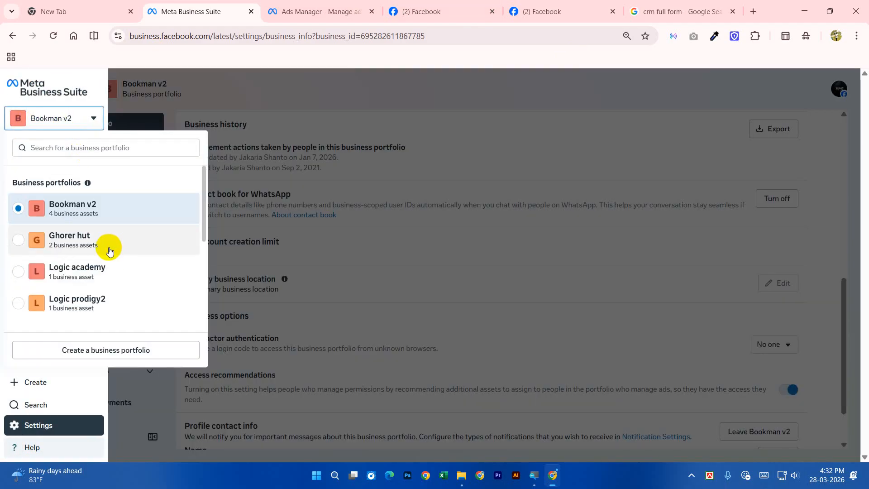
scroll(119, 253, down, 1)
click(101, 214)
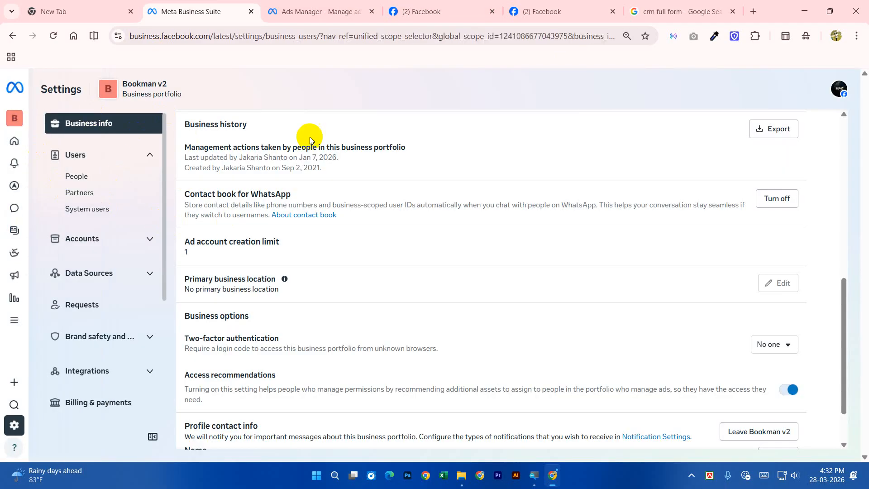
click(81, 196)
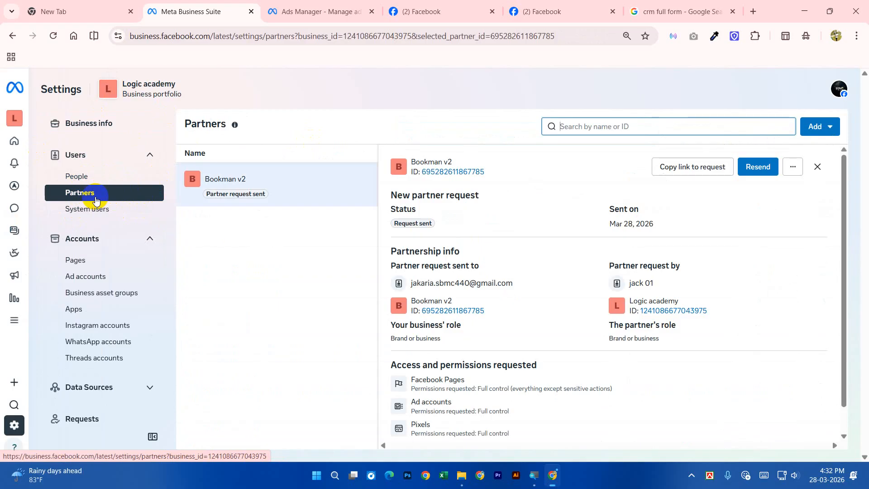
click(656, 9)
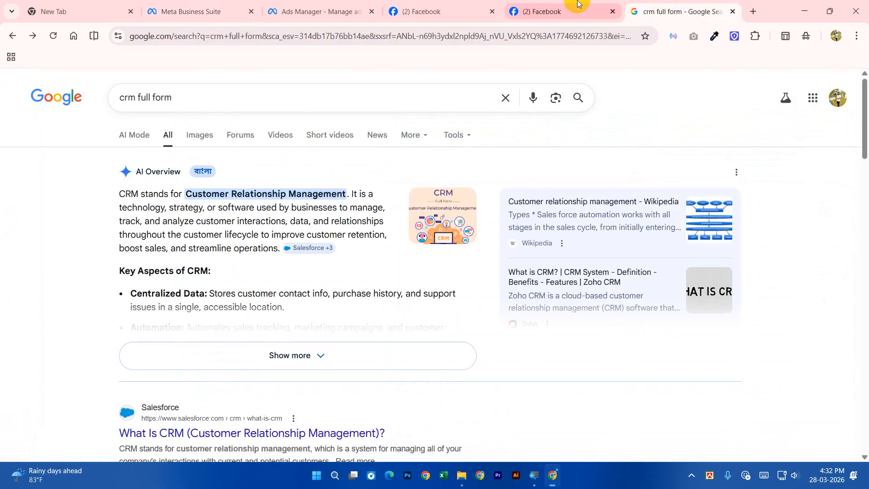
click(584, 5)
click(452, 8)
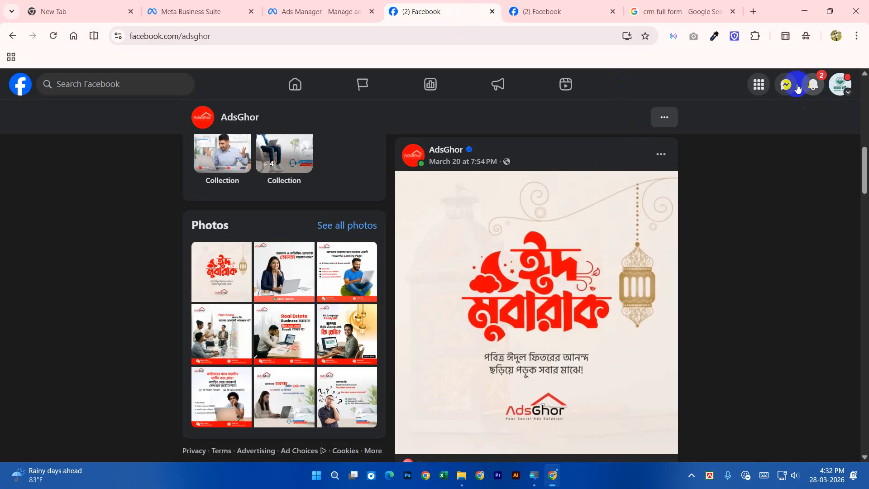
click(785, 94)
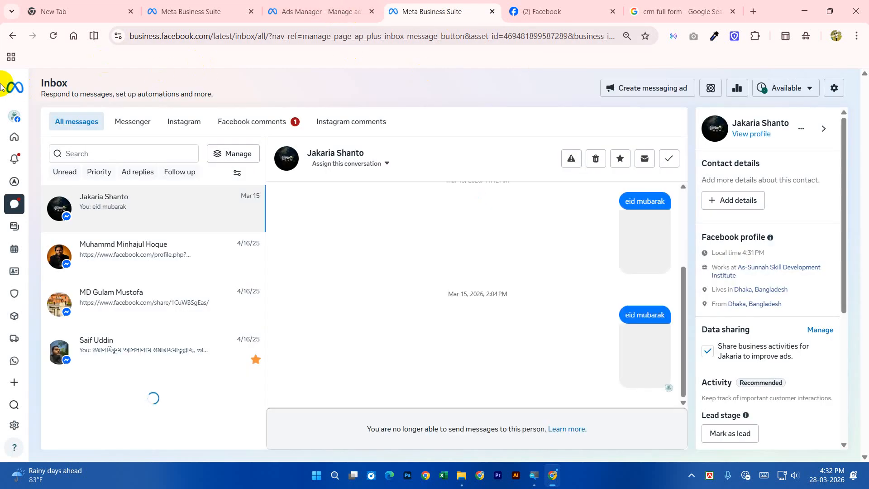
click(15, 36)
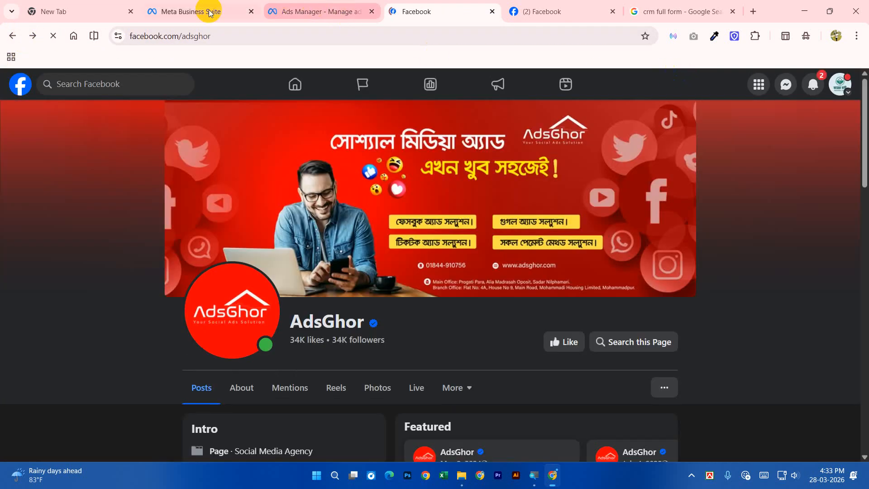
- Switch back to Meta Business Suite and highlight Logic academy's business portfolio ID in its business info
click(201, 11)
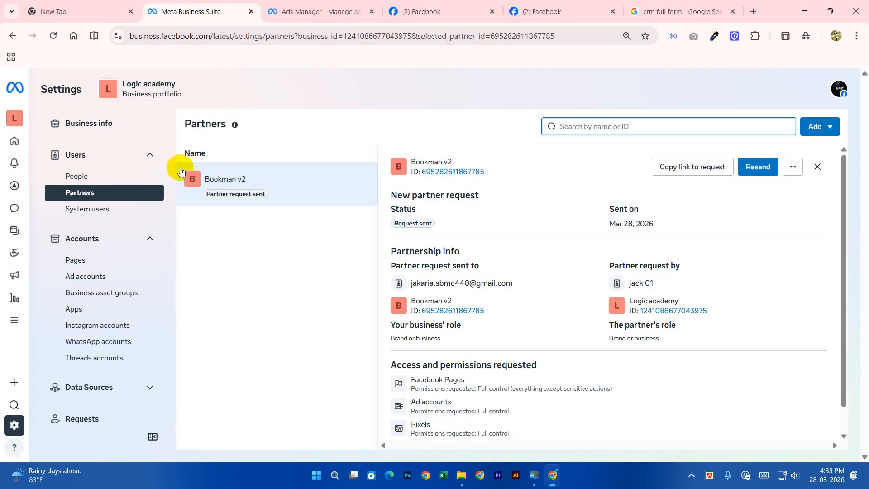
click(139, 96)
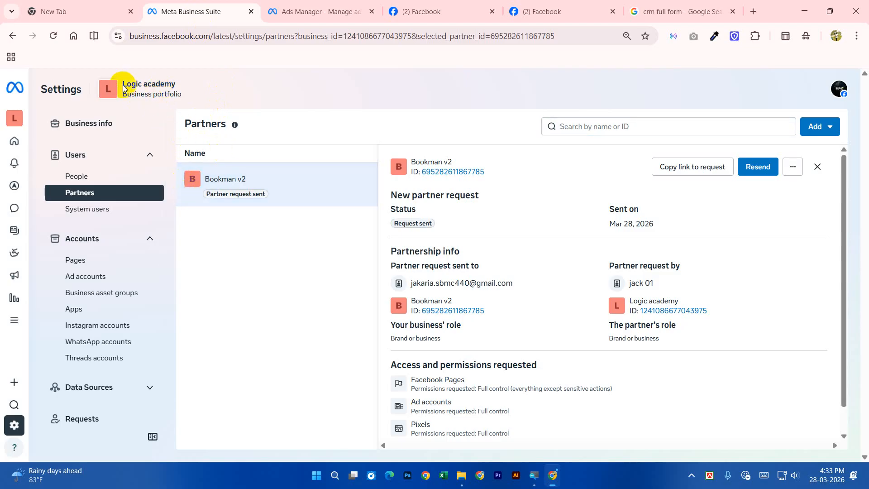
click(107, 123)
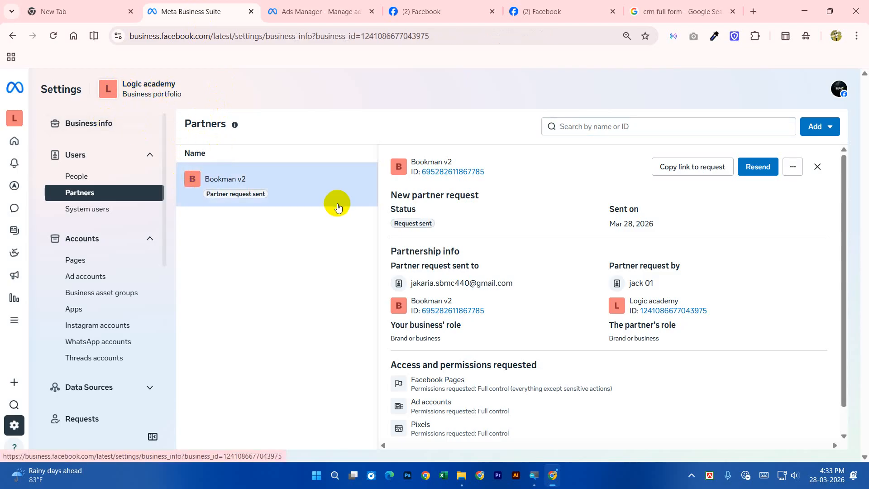
drag(292, 174, 374, 174)
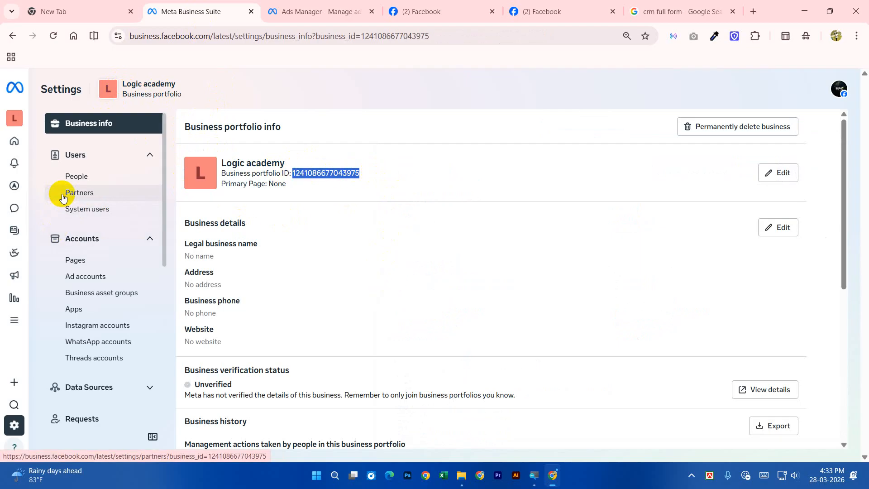
- Close the Bookman v2 request details in Partners, and review the ad account creation limit in Logic academy's business info
click(76, 199)
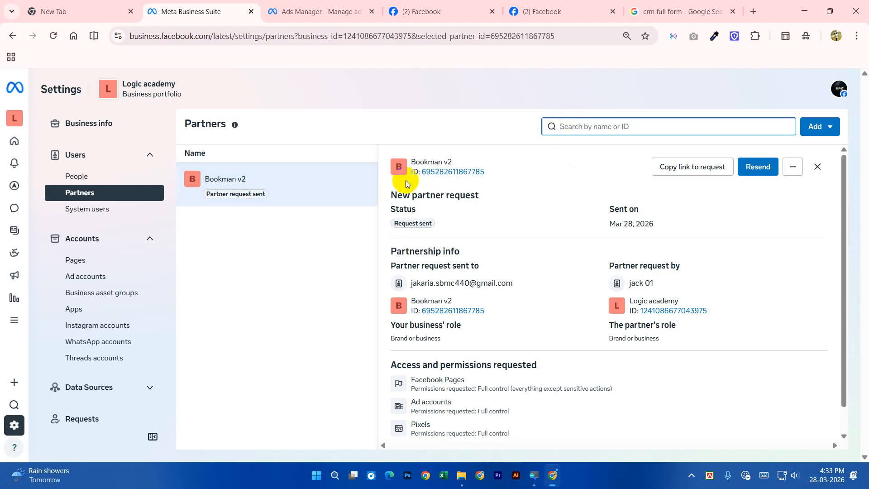
click(823, 173)
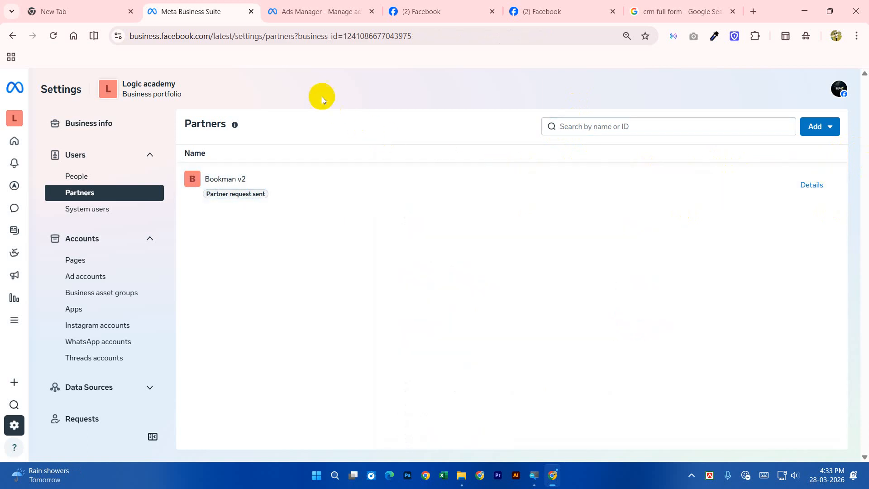
click(99, 131)
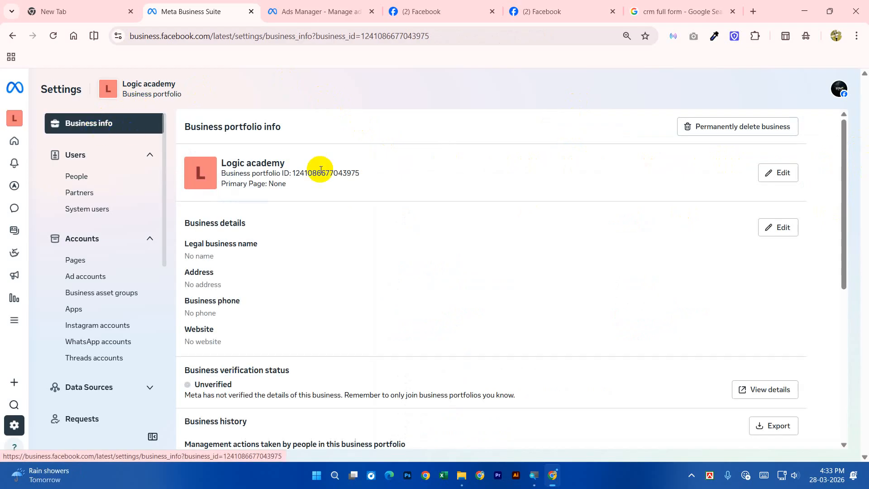
scroll(432, 240, down, 6)
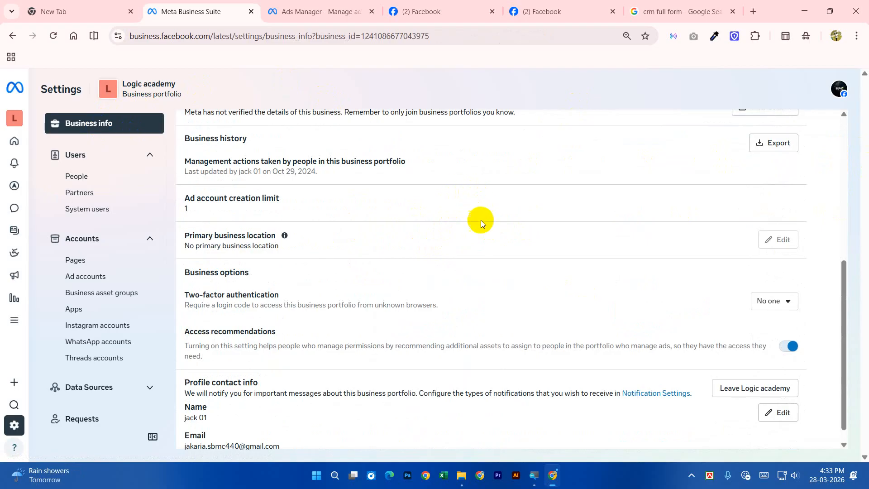
scroll(480, 208, up, 3)
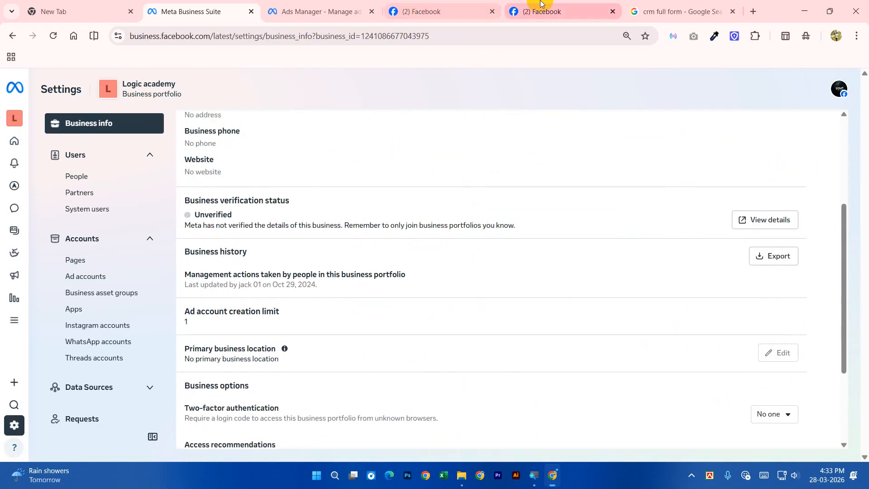
- Switch to Facebook and change from the Page to the personal profile
click(540, 9)
click(840, 89)
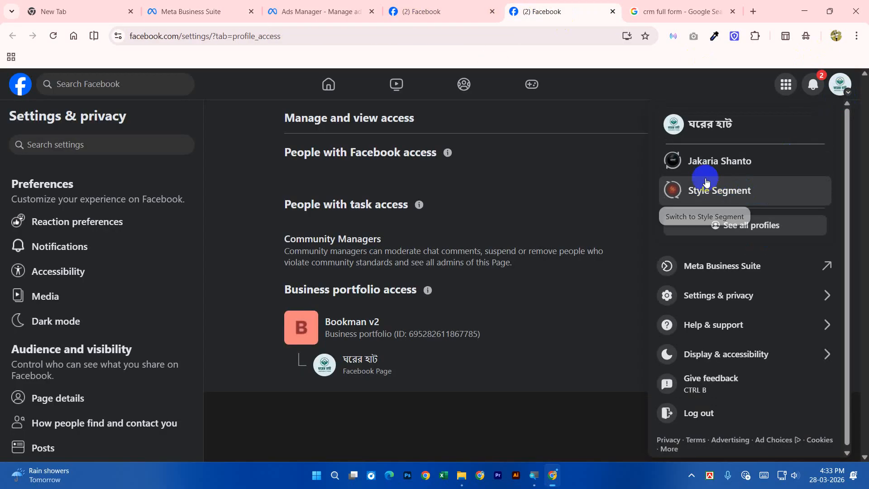
click(719, 168)
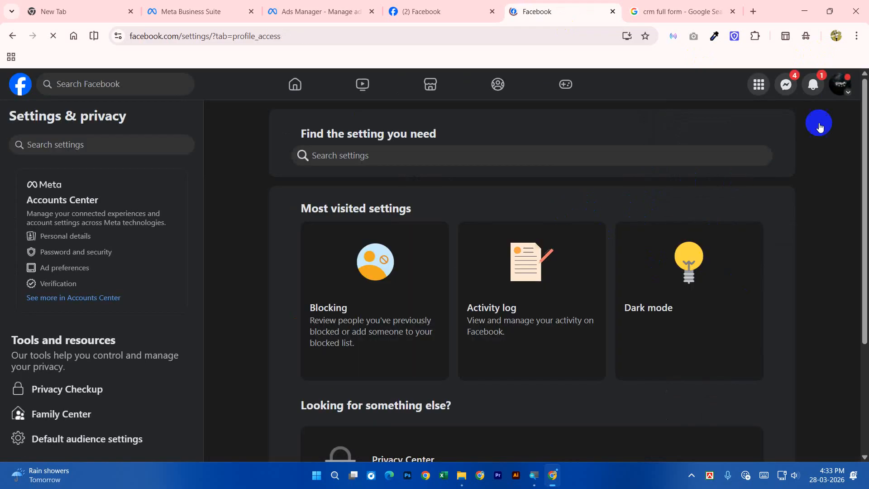
- Search the Messenger chats for "ads ghor" and open the AdsGhor conversation
click(786, 84)
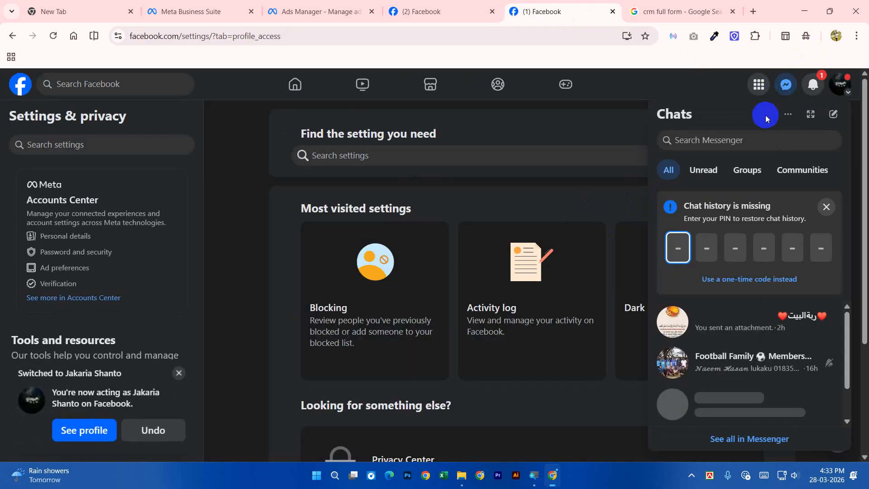
click(732, 142)
text(ads ghor)
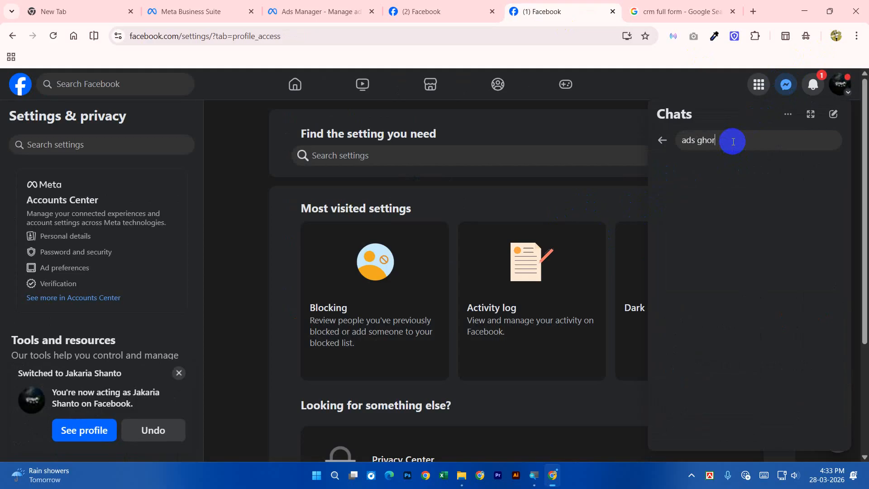
click(811, 195)
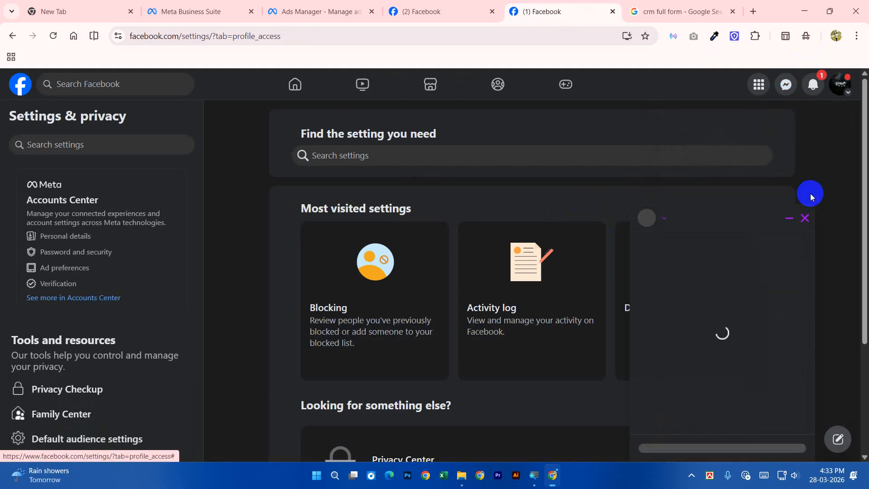
- Examine AdsGhor's messages asking for the Page link and a screenshot of the business support overview
scroll(728, 329, up, 15)
scroll(729, 330, up, 14)
scroll(731, 333, down, 4)
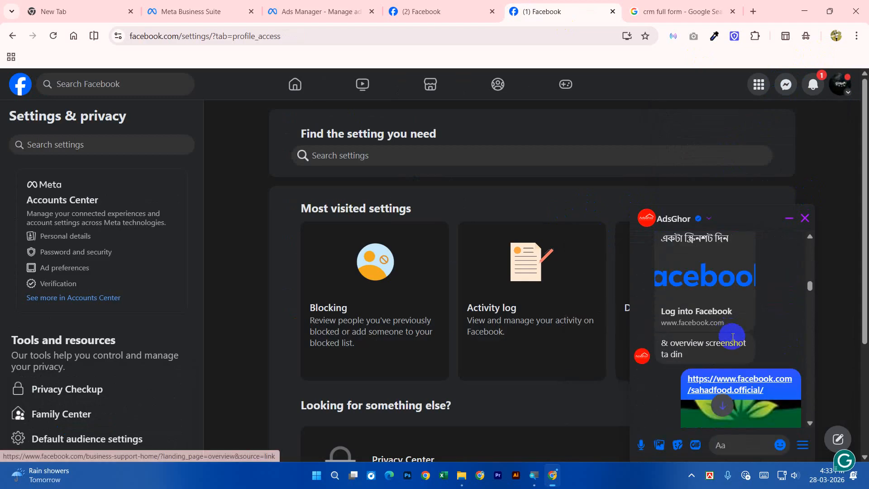
scroll(733, 334, down, 6)
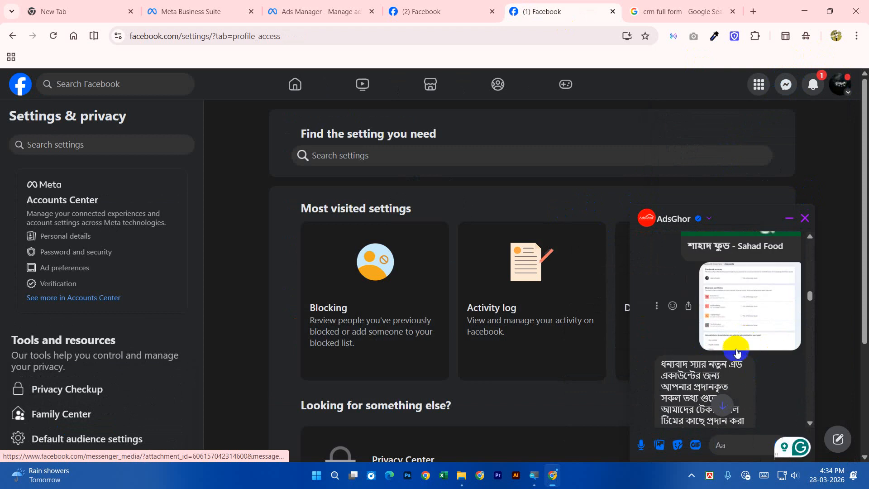
scroll(733, 344, up, 5)
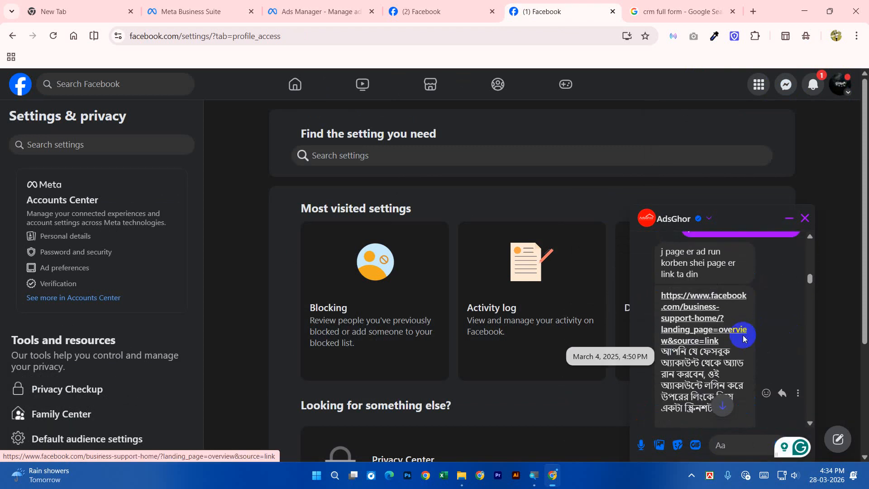
scroll(744, 346, up, 3)
scroll(744, 353, down, 2)
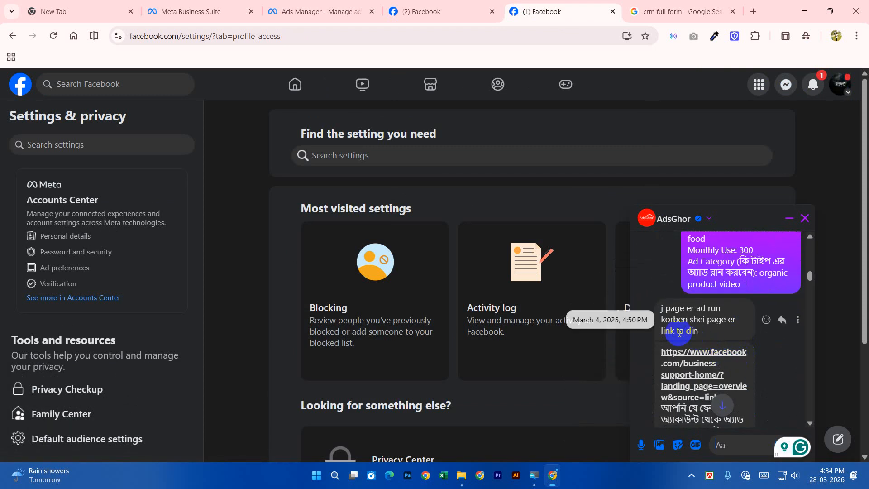
scroll(704, 279, down, 1)
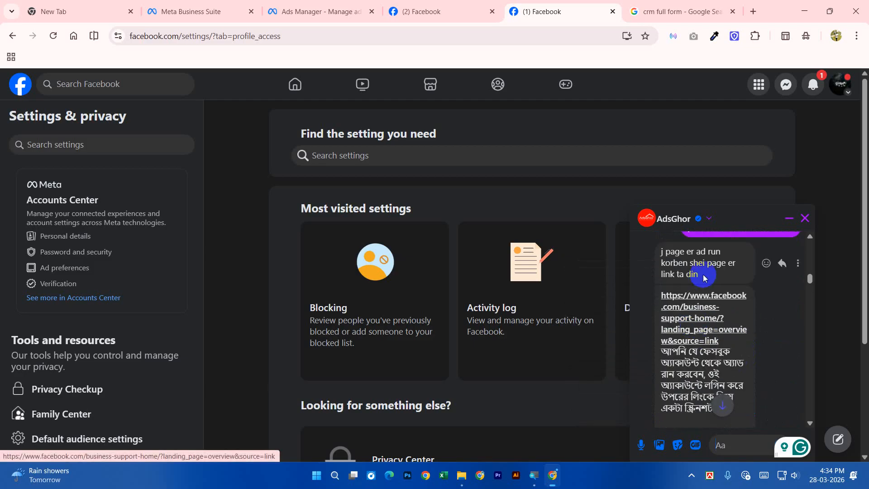
scroll(710, 323, down, 1)
scroll(712, 326, down, 1)
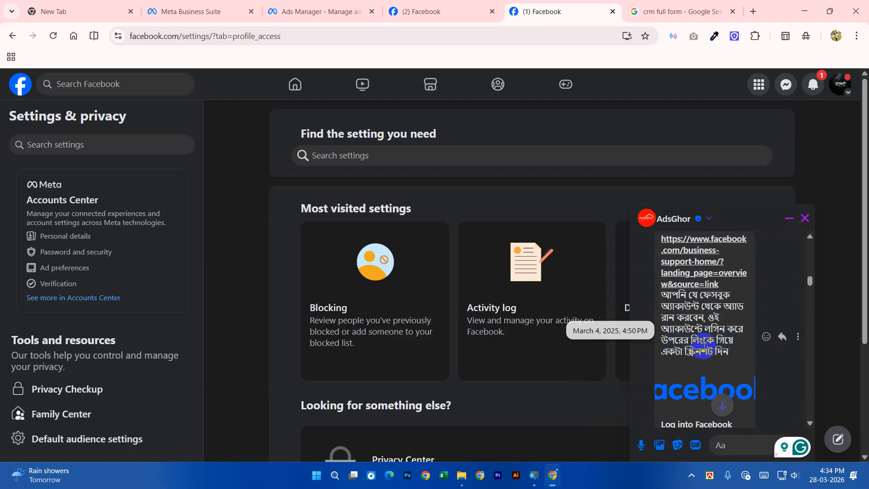
scroll(688, 353, down, 1)
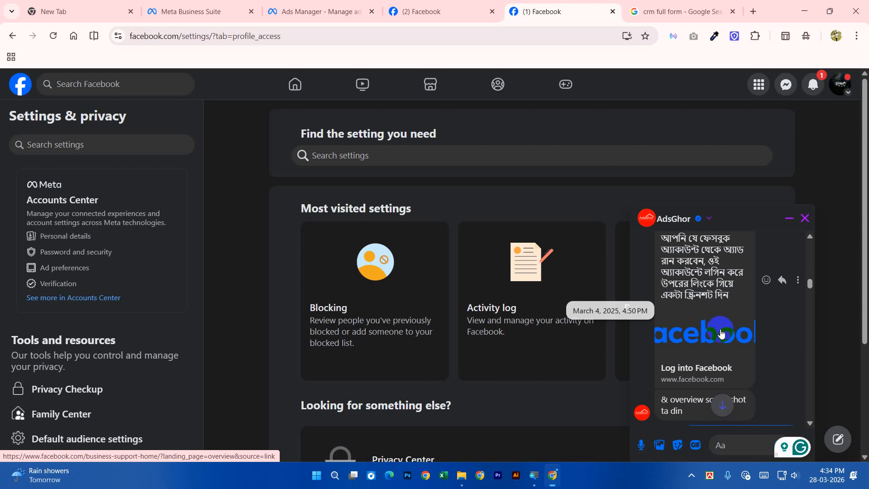
scroll(726, 344, down, 1)
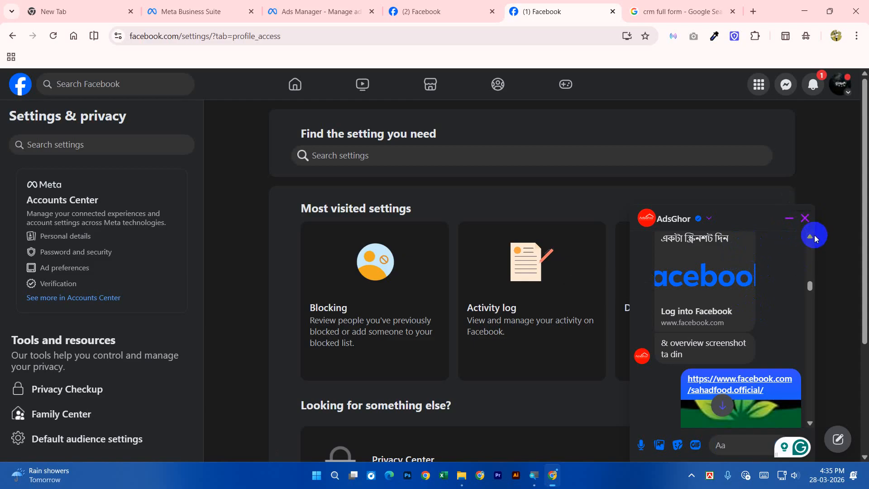
- Examine the Page link and account overview screenshot sent in reply to AdsGhor
scroll(750, 271, down, 1)
scroll(756, 275, down, 3)
scroll(744, 317, up, 1)
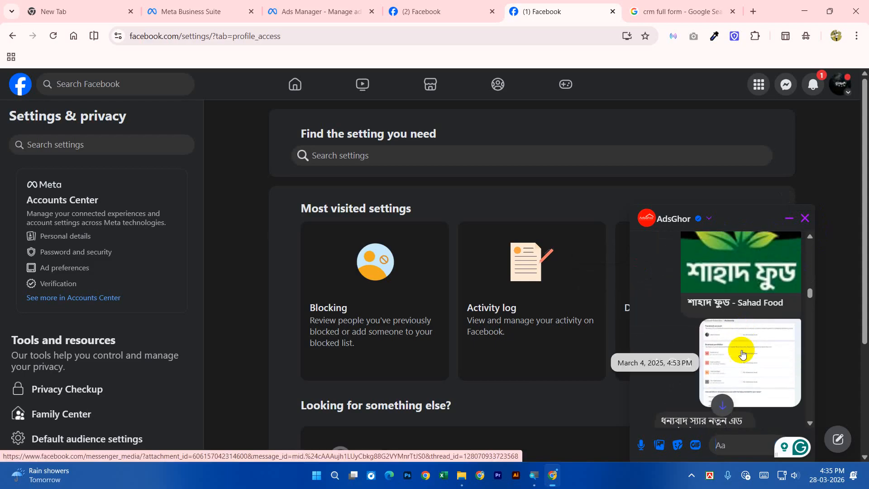
scroll(741, 352, up, 2)
scroll(735, 328, down, 5)
- Read AdsGhor's response about the submitted ad account information and highlight its question on two-factor authentication
scroll(725, 336, down, 1)
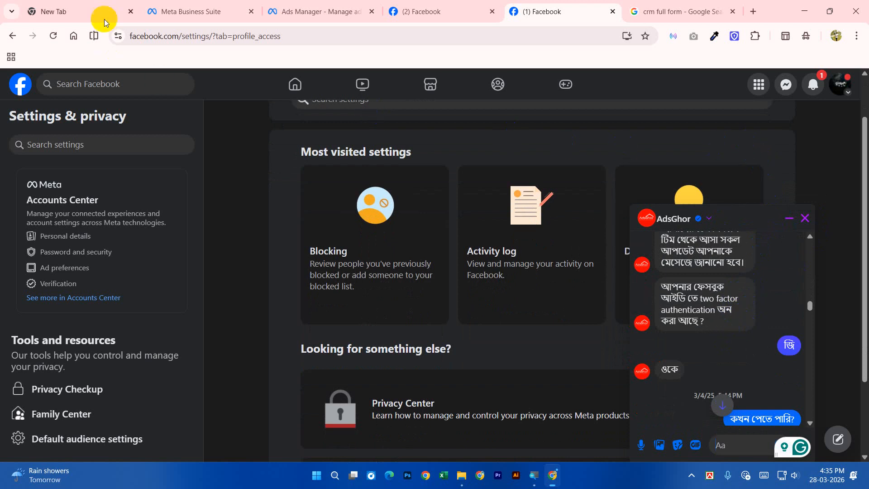
scroll(712, 298, up, 4)
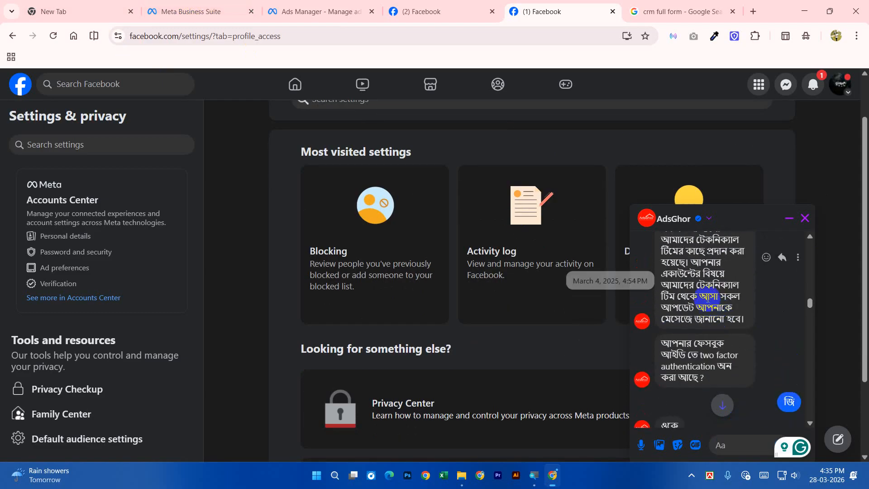
scroll(729, 300, down, 1)
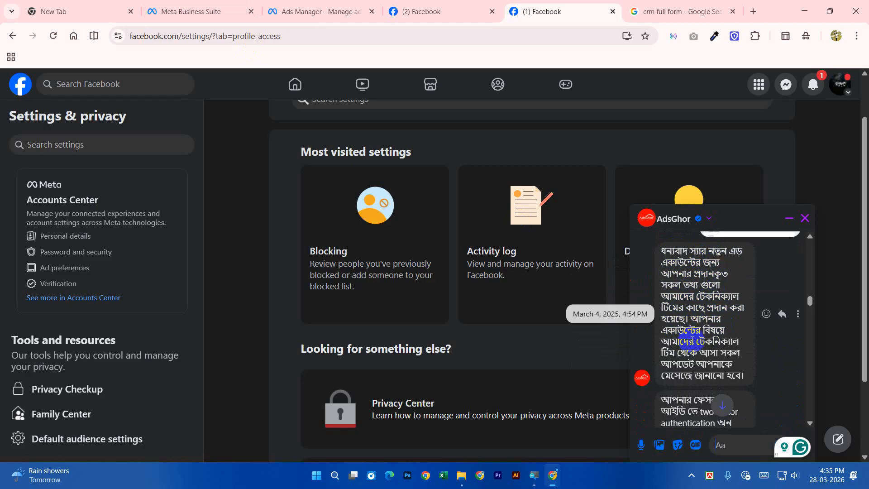
scroll(722, 327, down, 1)
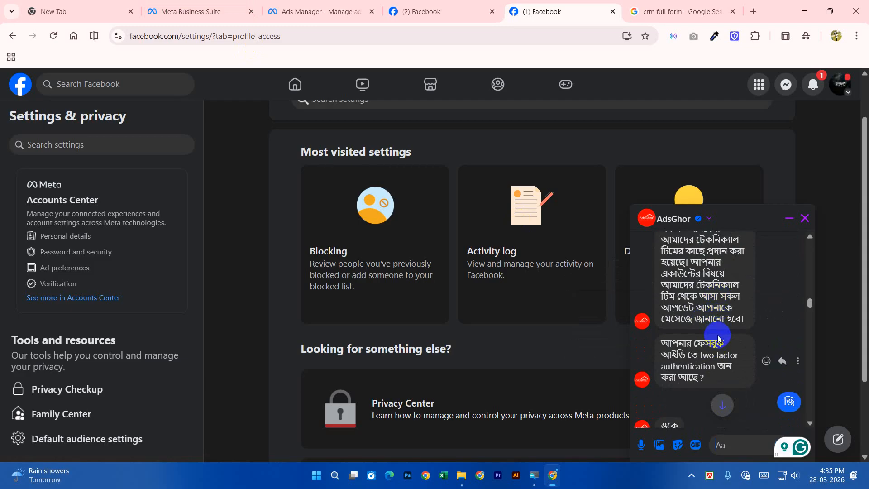
scroll(714, 335, down, 1)
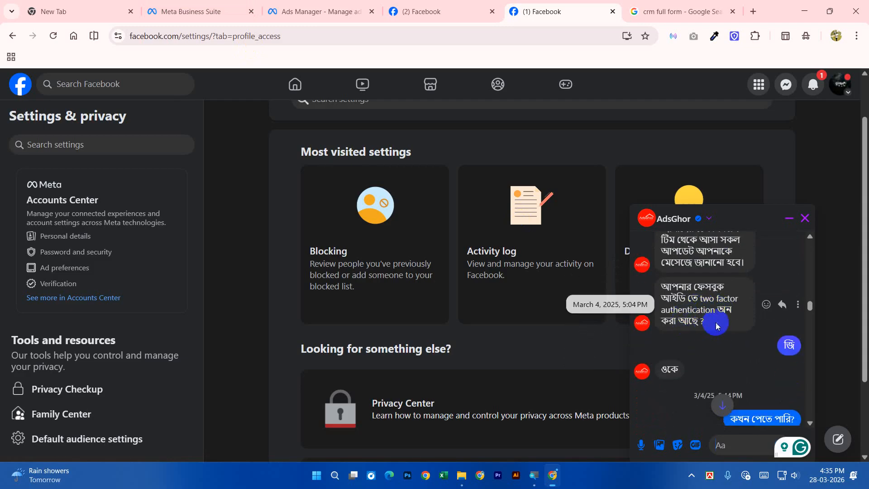
drag(661, 289, 715, 330)
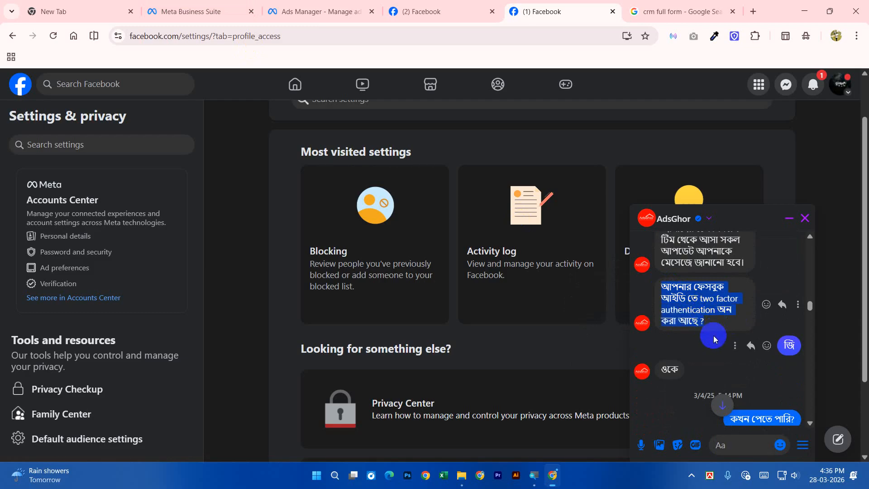
- Find AdsGhor's reply about the new account's processing time further along in the chat and highlight it
scroll(716, 328, down, 3)
scroll(734, 339, down, 3)
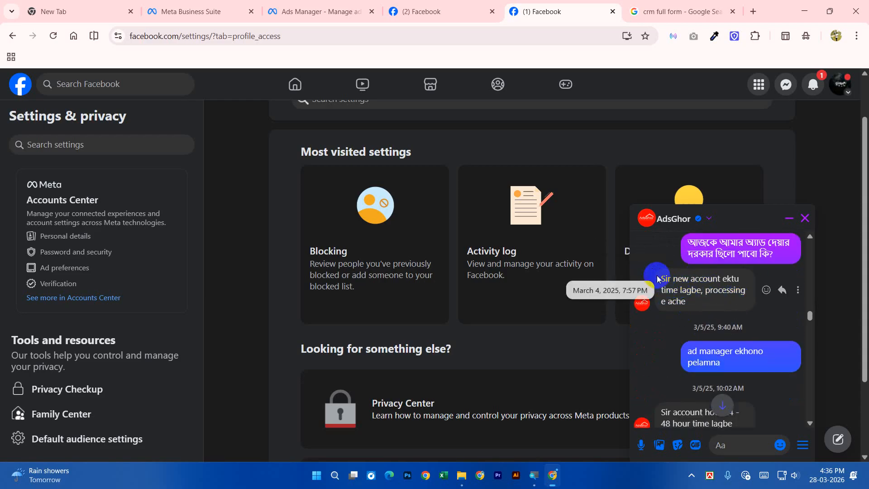
drag(658, 277, 691, 306)
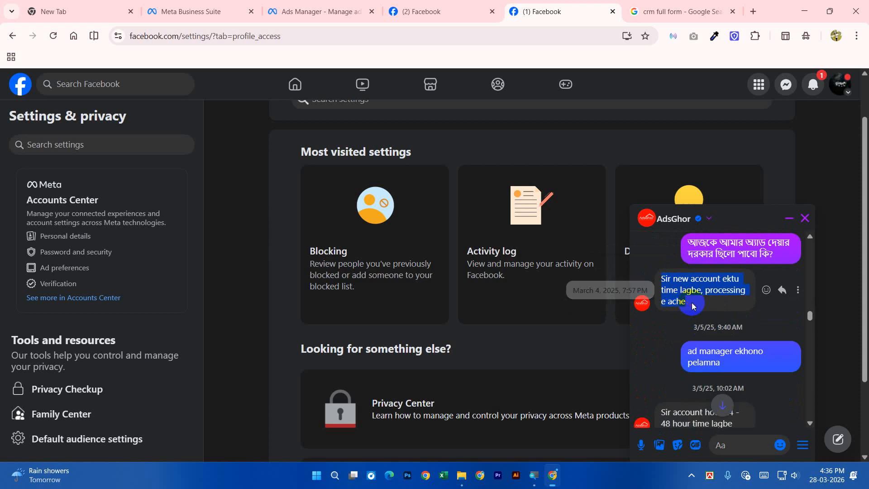
- Read the March 5 and 6 chat messages following up on when the pending ad account is delivered
scroll(704, 303, down, 3)
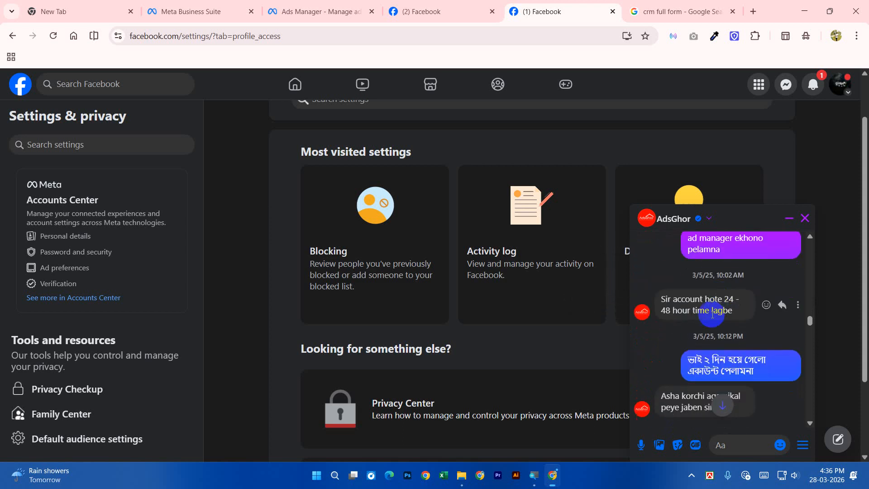
scroll(717, 309, down, 3)
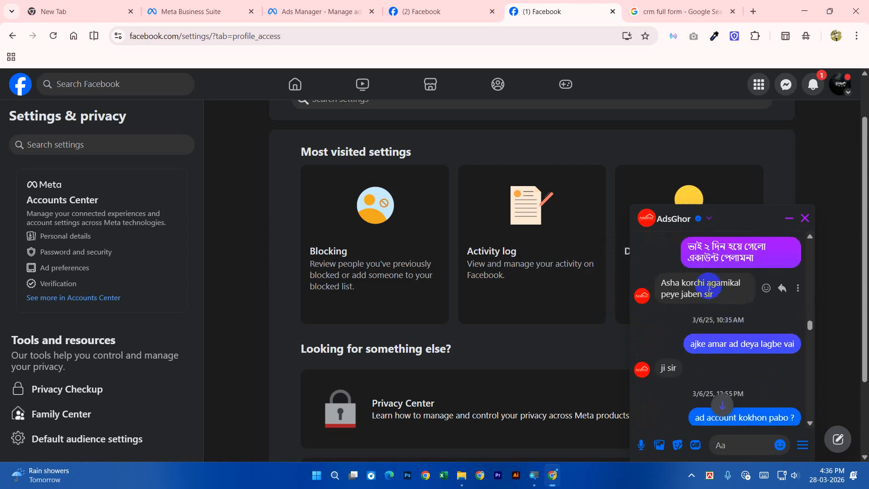
scroll(706, 294, down, 3)
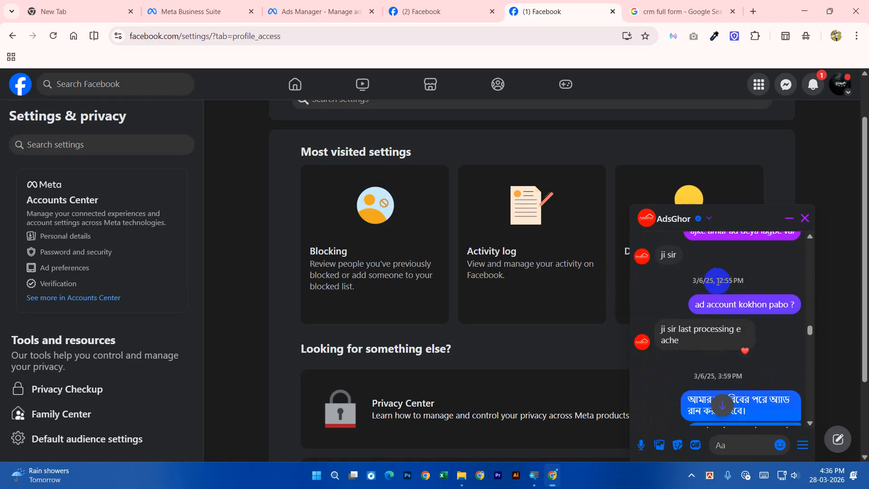
scroll(703, 294, down, 2)
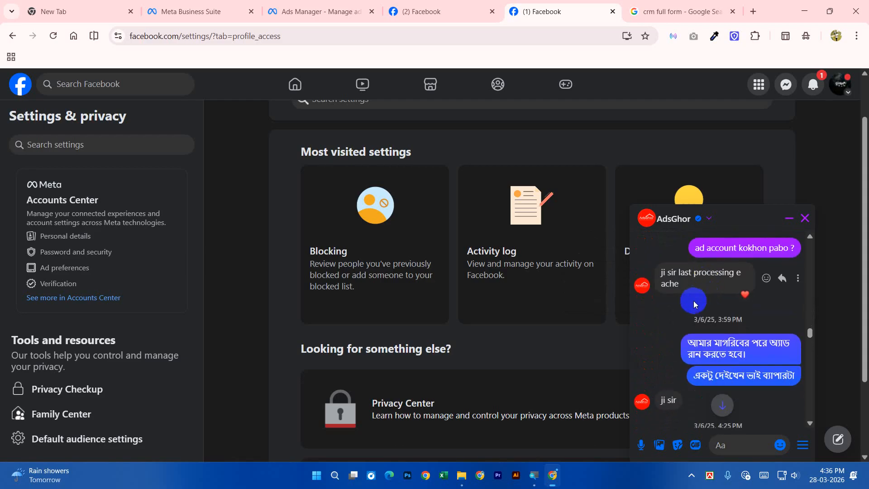
scroll(697, 293, down, 5)
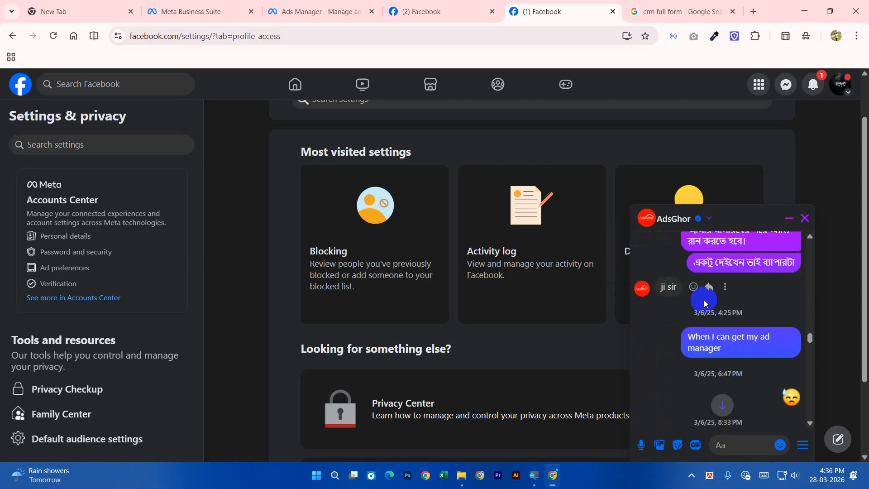
- Examine AdsGhor's messages about the new verified ad account, its top-up conditions and the dollar loading service
scroll(710, 318, down, 8)
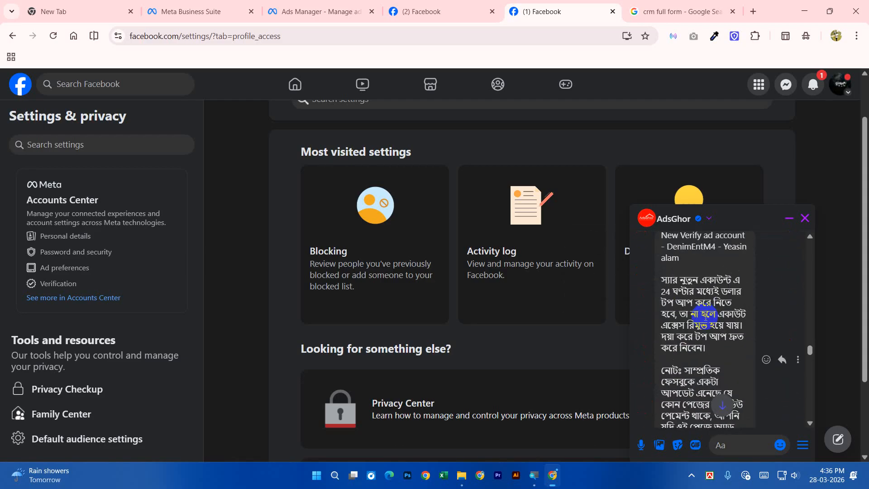
scroll(705, 313, down, 10)
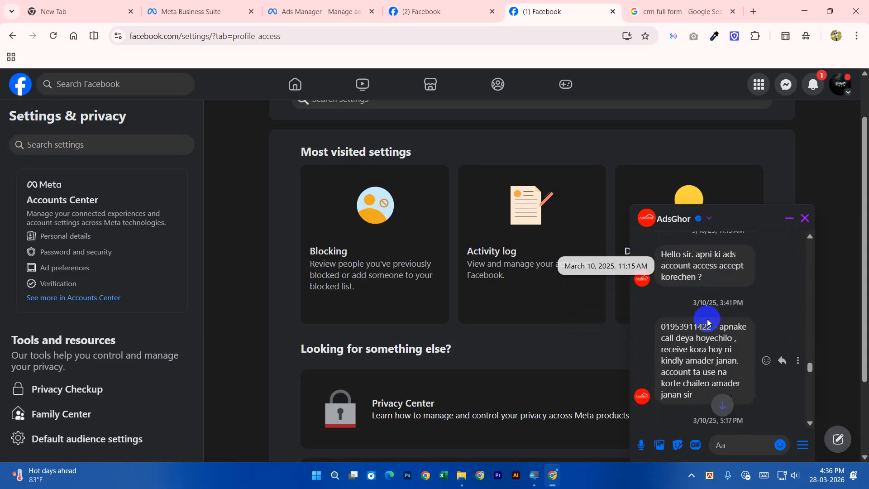
scroll(708, 326, down, 10)
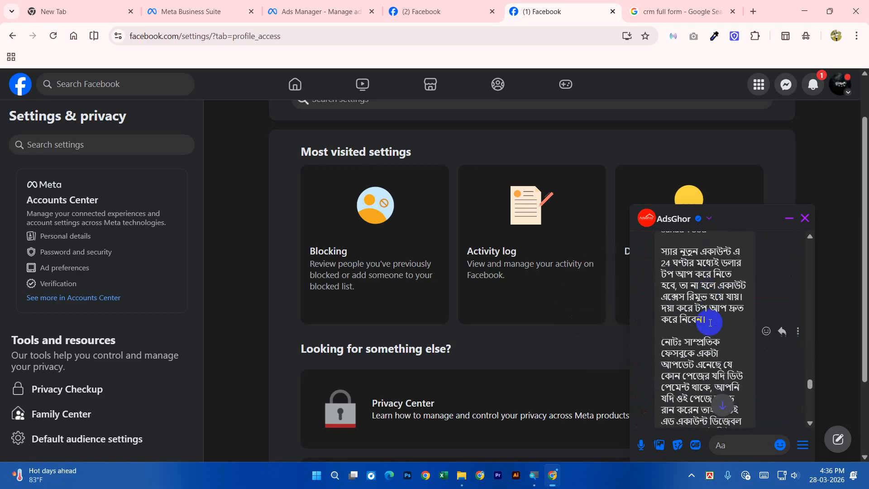
scroll(703, 324, down, 10)
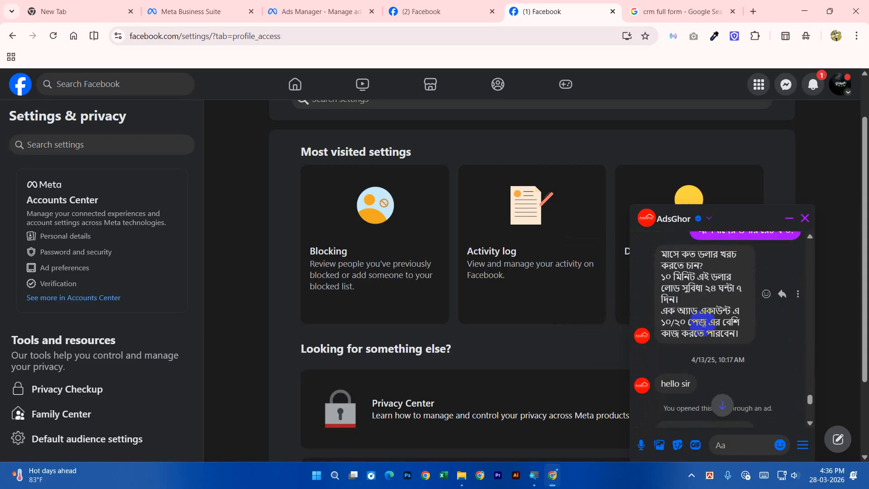
scroll(702, 325, down, 8)
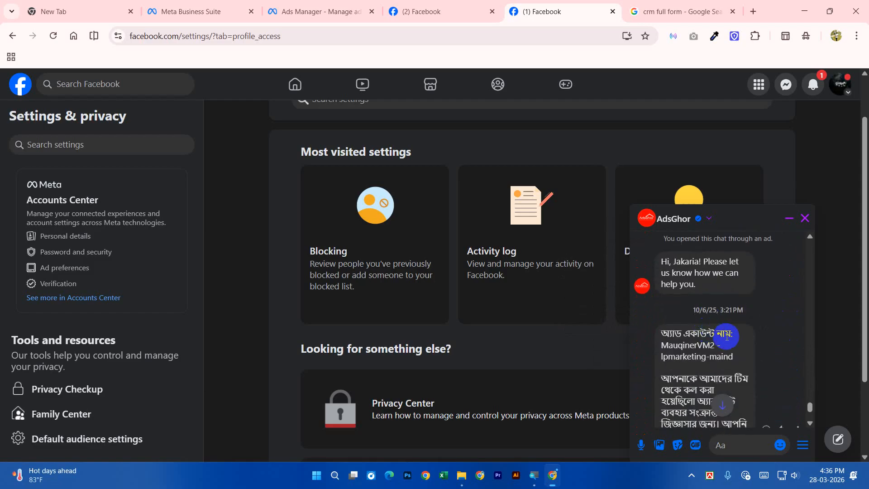
- Highlight the ad account name in AdsGhor's October 6 message, clearing the selection when finished
scroll(699, 344, down, 2)
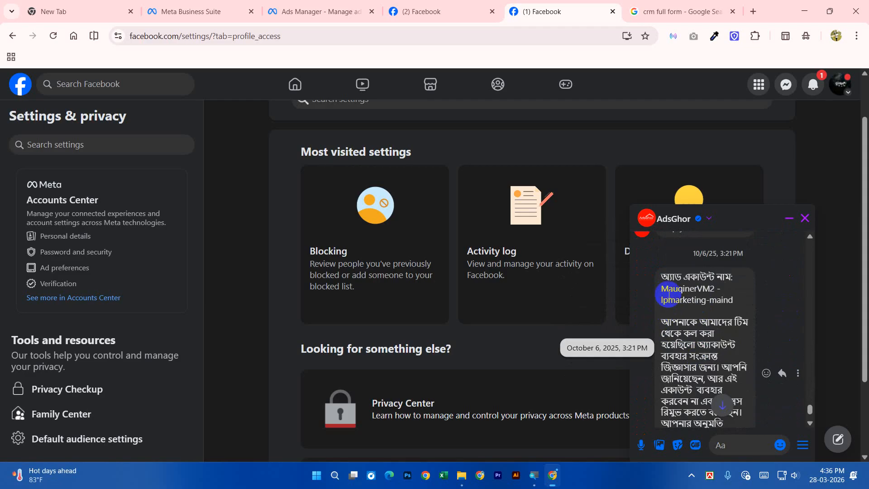
mouse_move(659, 285)
mouse_down()
mouse_move(735, 304)
mouse_move(654, 290)
mouse_move(660, 294)
mouse_move(662, 286)
mouse_up()
click(734, 301)
click(683, 303)
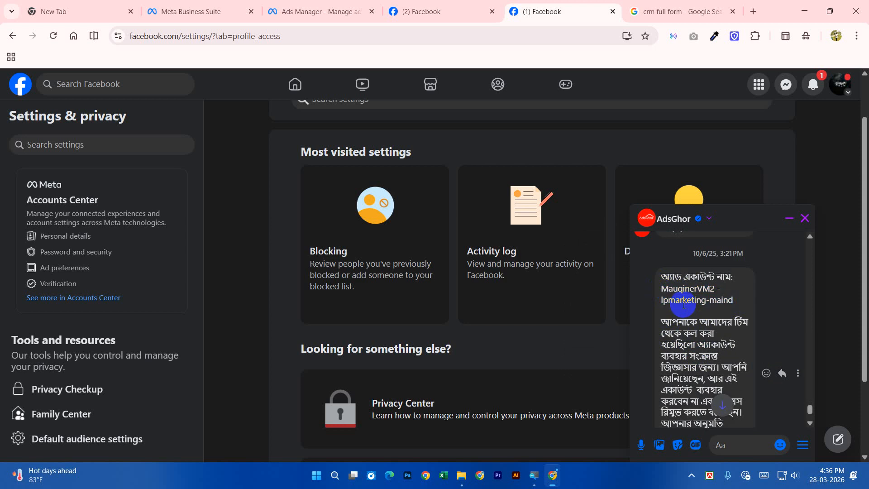
drag(662, 289, 735, 303)
click(712, 290)
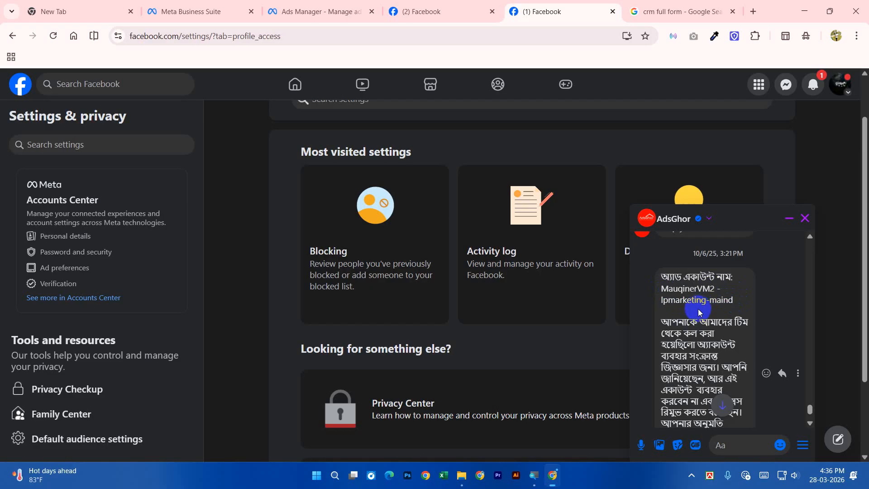
- Review the chat back from the October message through the top-up notices to the March 6 messages about the delayed account
scroll(699, 315, down, 3)
scroll(699, 313, up, 10)
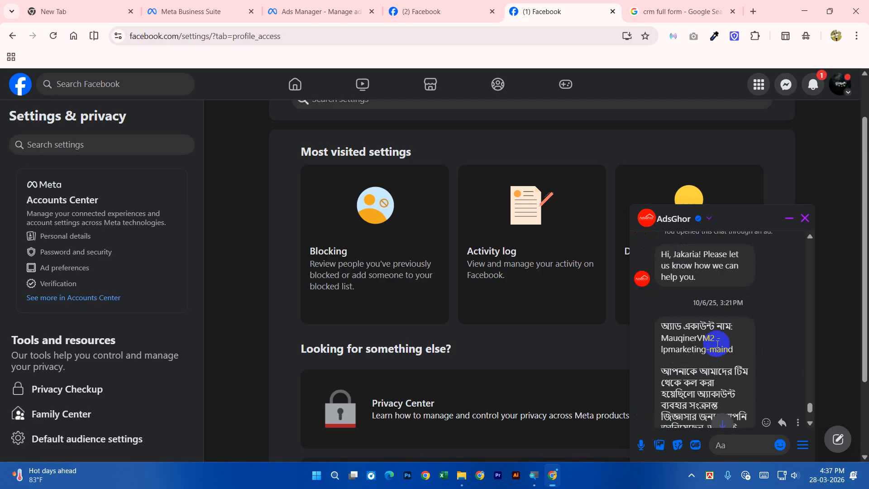
scroll(714, 347, up, 1)
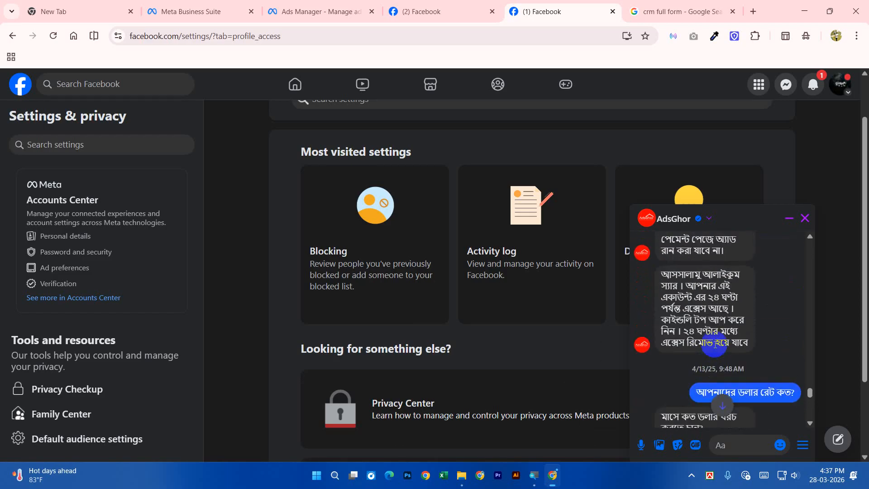
scroll(715, 347, down, 2)
scroll(715, 347, down, 3)
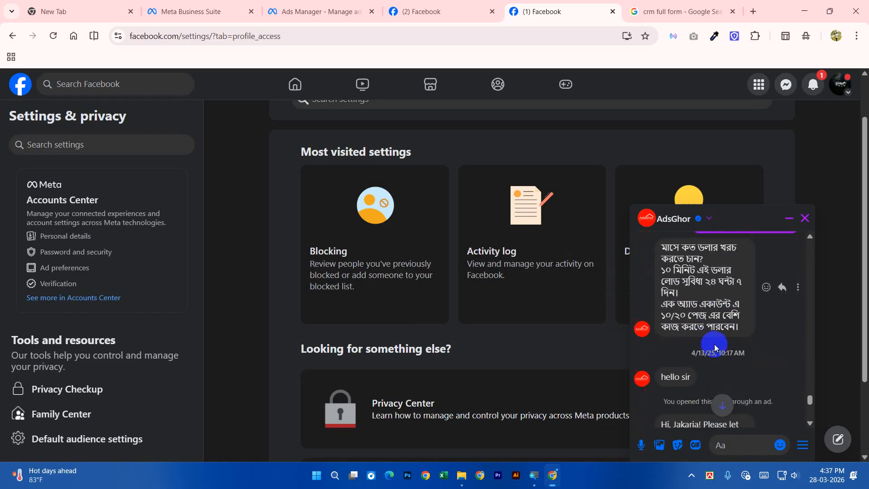
scroll(715, 346, down, 3)
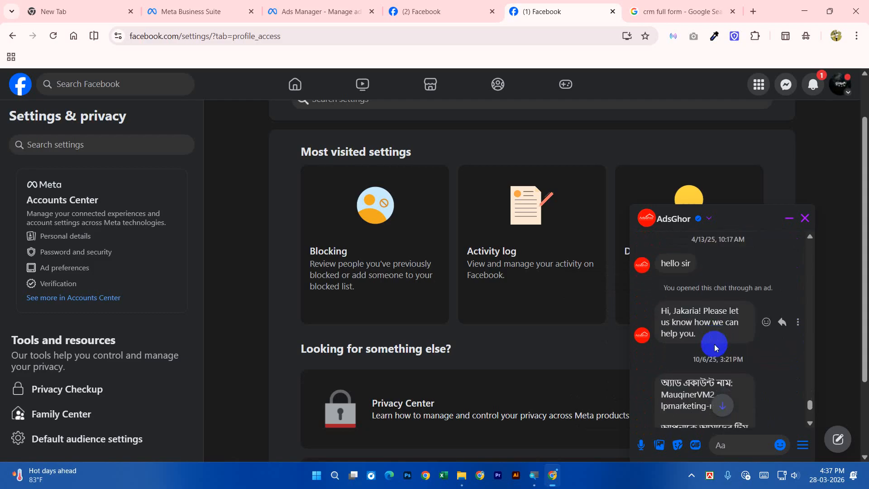
scroll(715, 346, up, 5)
scroll(715, 344, up, 6)
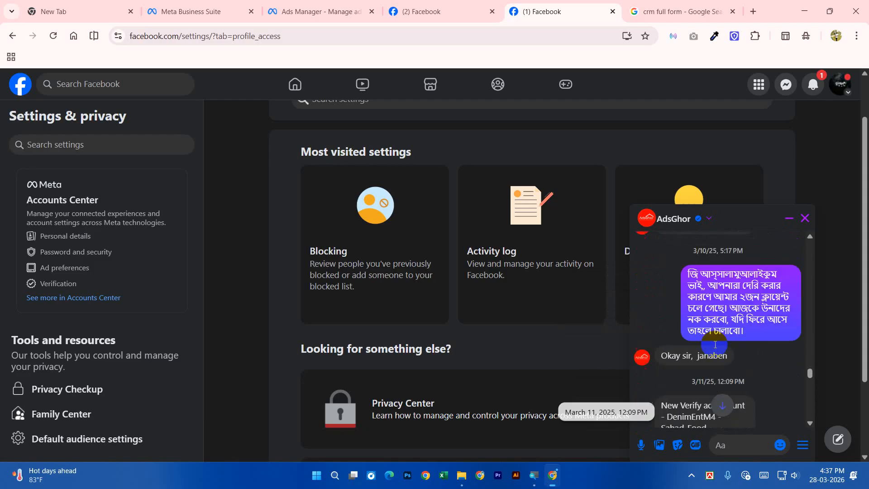
scroll(713, 344, up, 5)
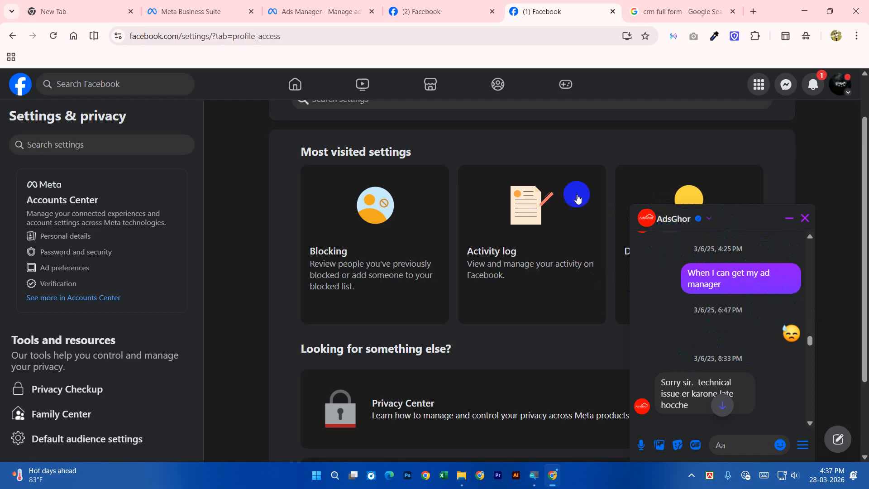
- Switch to Ads Manager and open the ad account owned by Salaf LLC in The Publications business portfolio
click(332, 10)
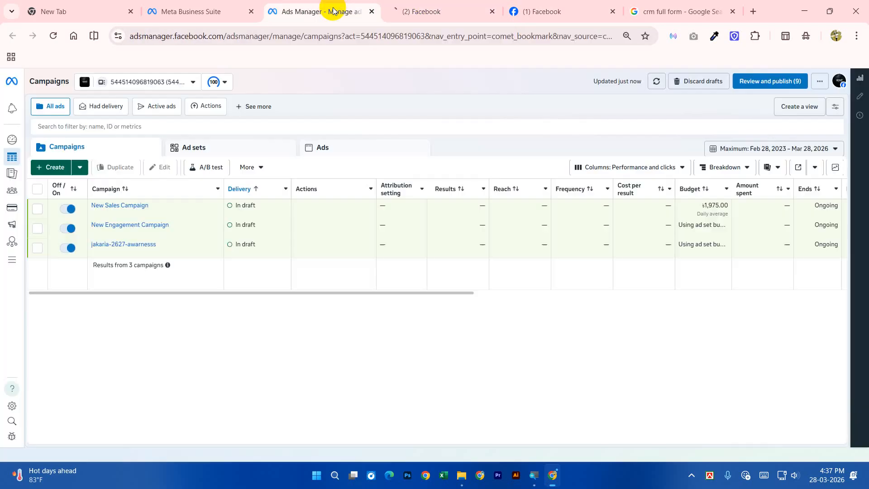
click(149, 82)
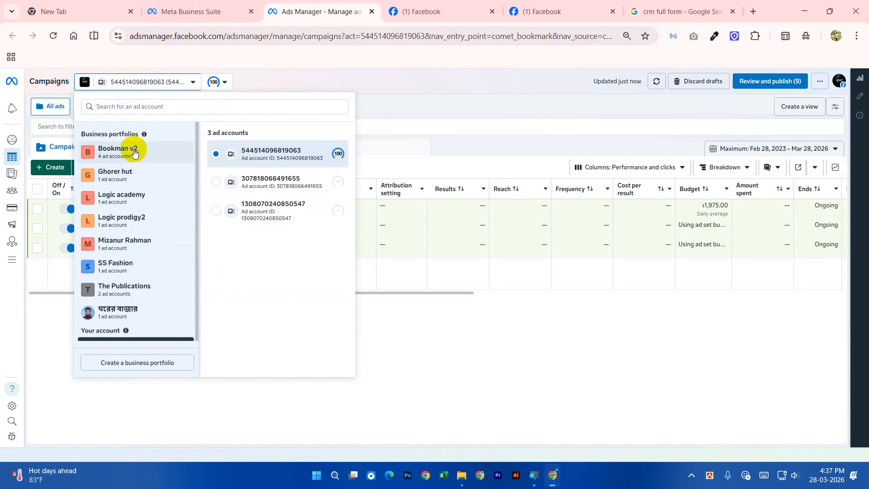
click(139, 301)
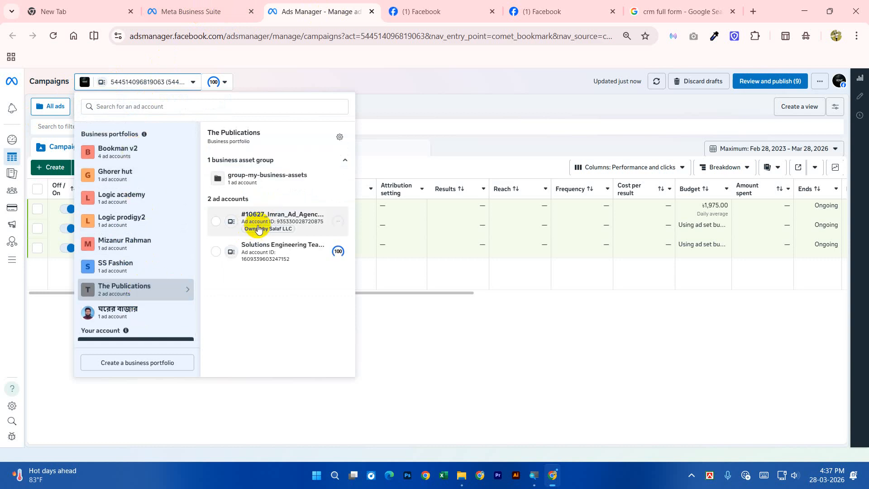
click(257, 230)
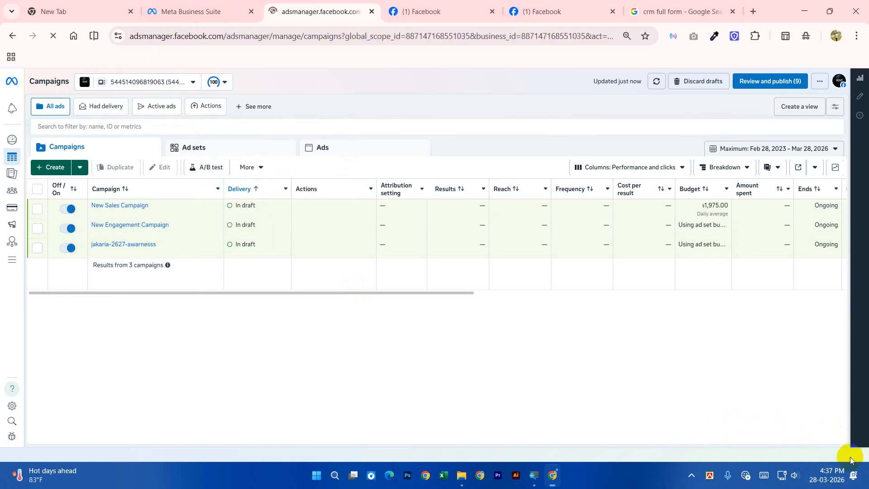